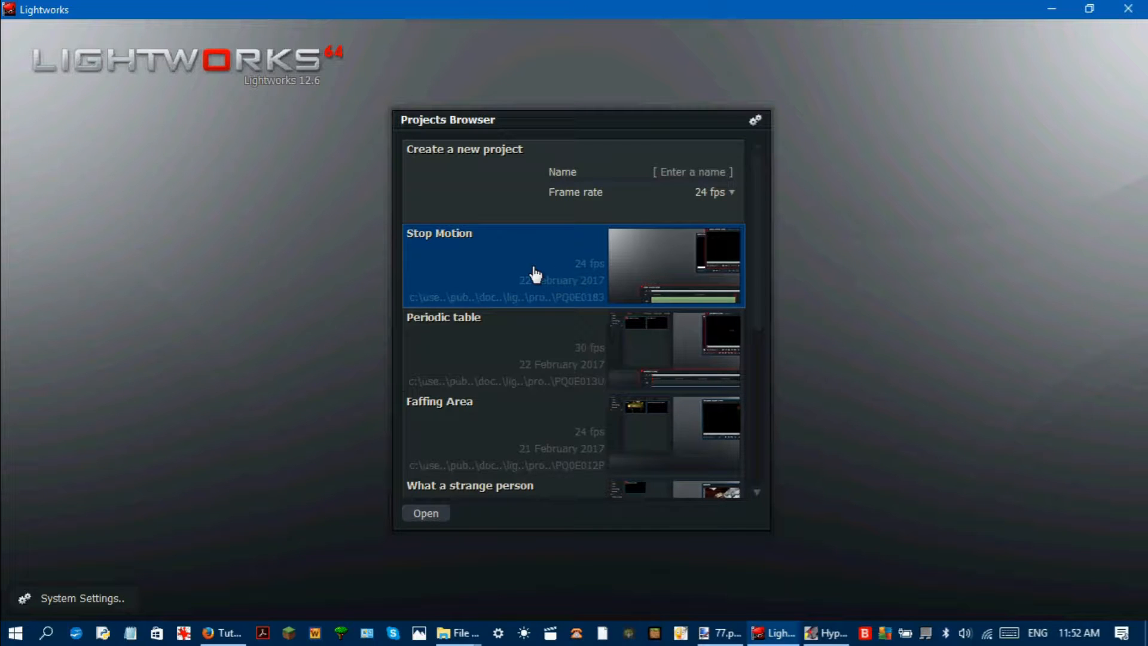
Create a new 24 fps project named "Stop Motion 2" and dismiss its initial file import window
click(684, 169)
text(s)
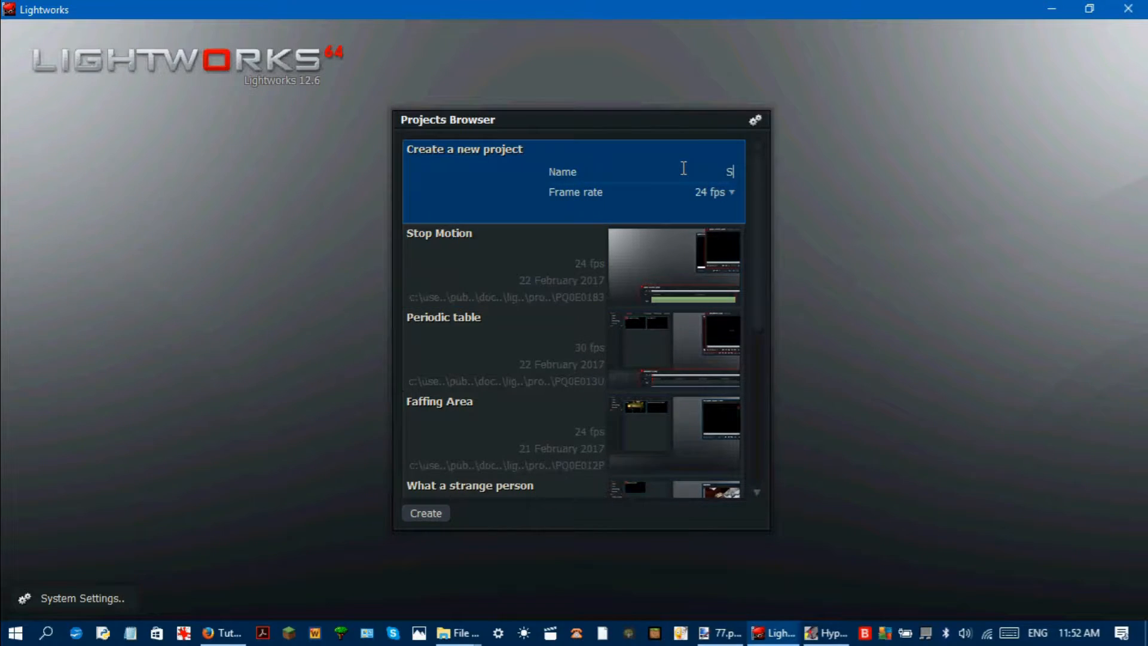
text(top Motion 2)
drag(762, 290, 754, 249)
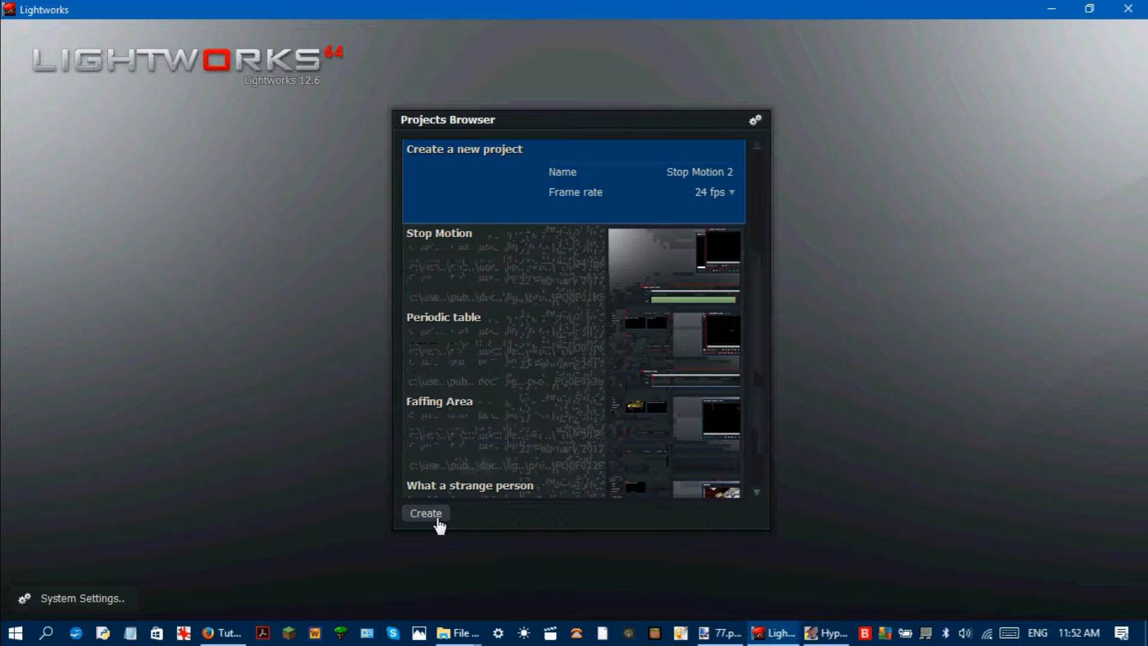
click(425, 515)
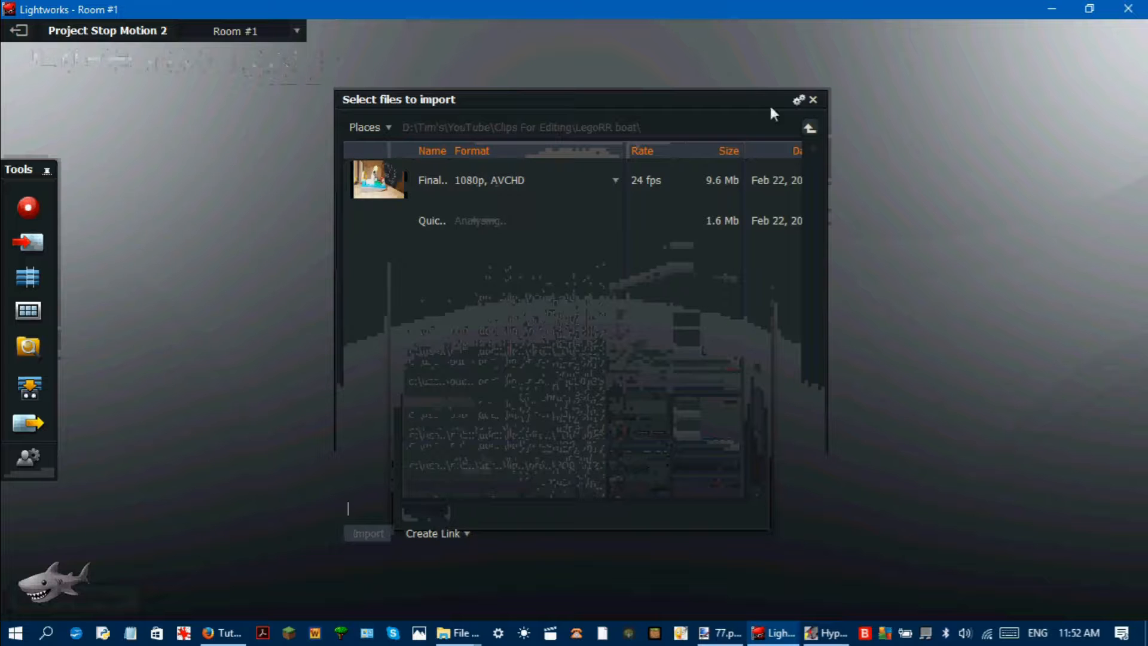
click(813, 99)
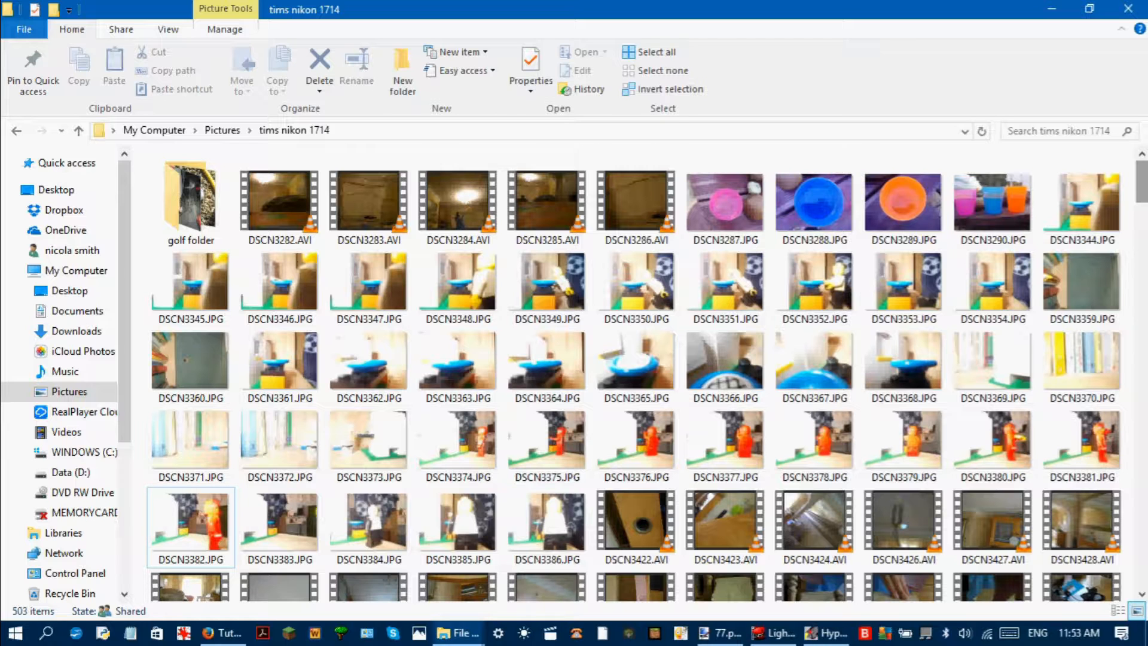
Look through the camera photo folder in File Explorer, and open the Stop motion folder inside YouTube on the Data (D:) drive
drag(1143, 183, 1143, 280)
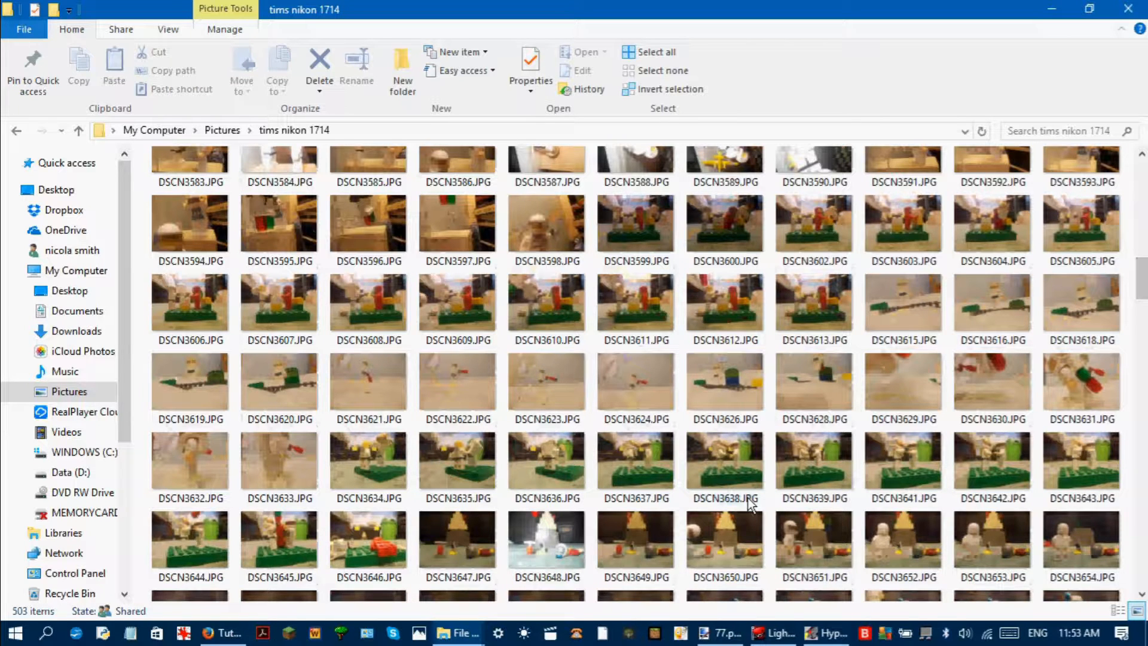
mouse_move(444, 640)
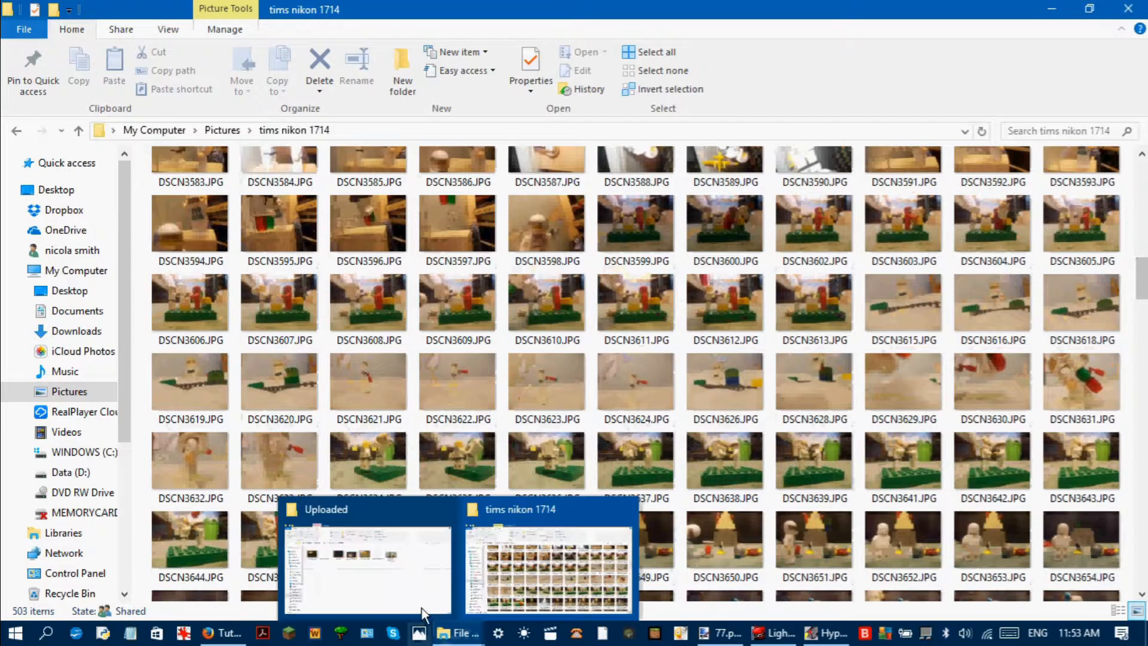
click(405, 584)
key(alt+Up)
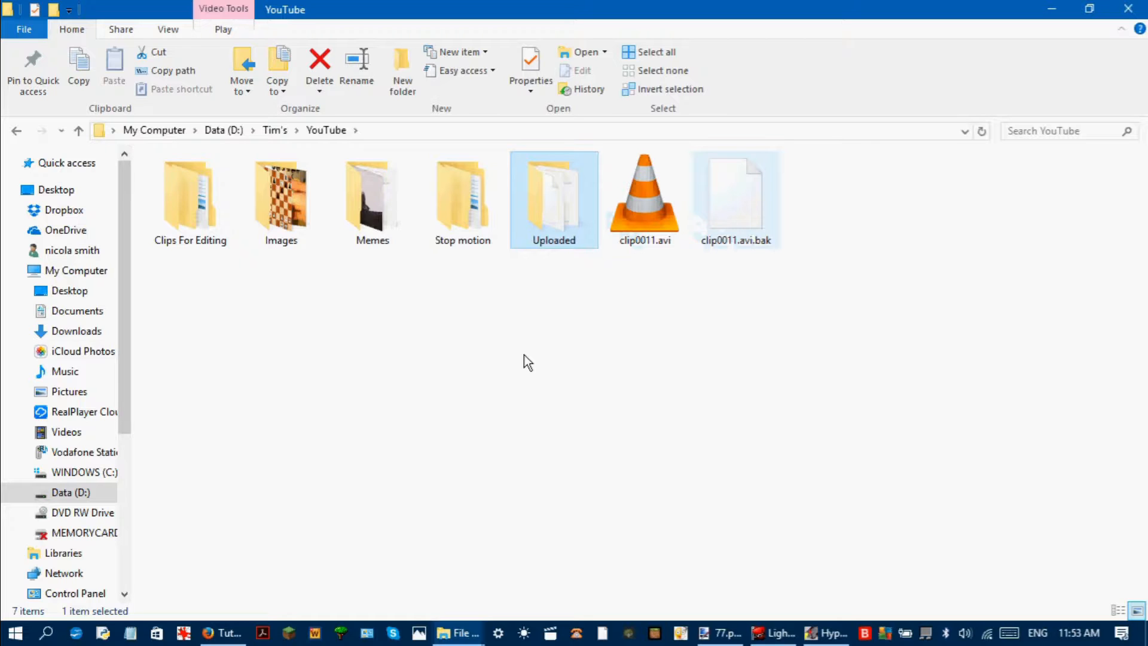
click(457, 201)
double_click(457, 201)
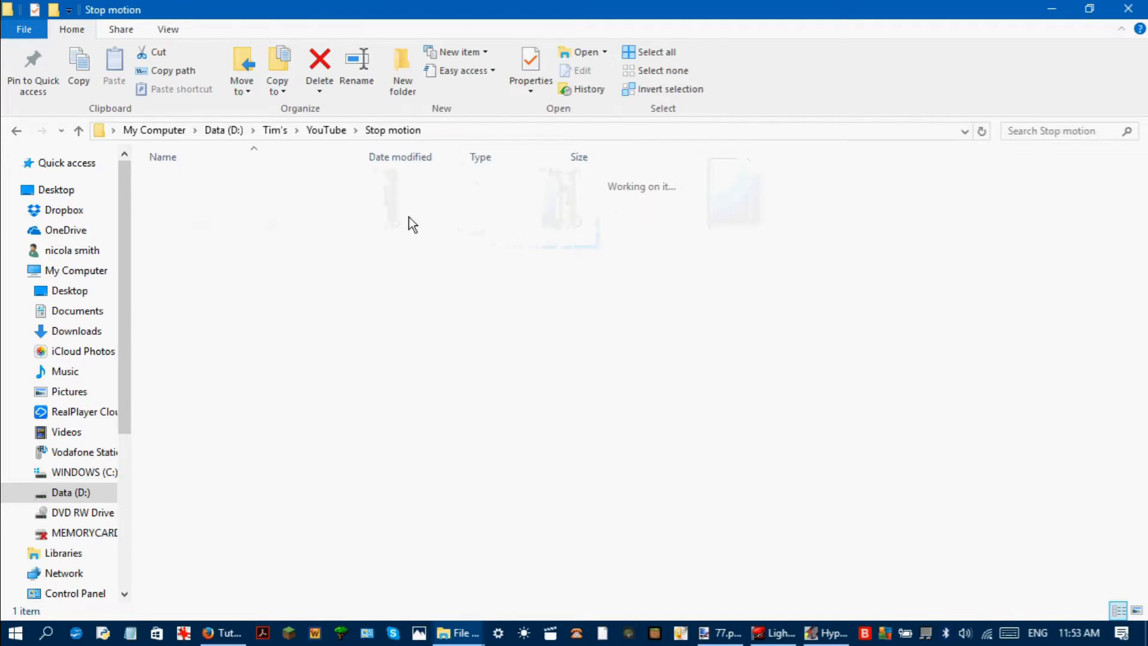
Create a folder named "Freeze Ray" inside the Stop motion folder and open it
right_click(315, 249)
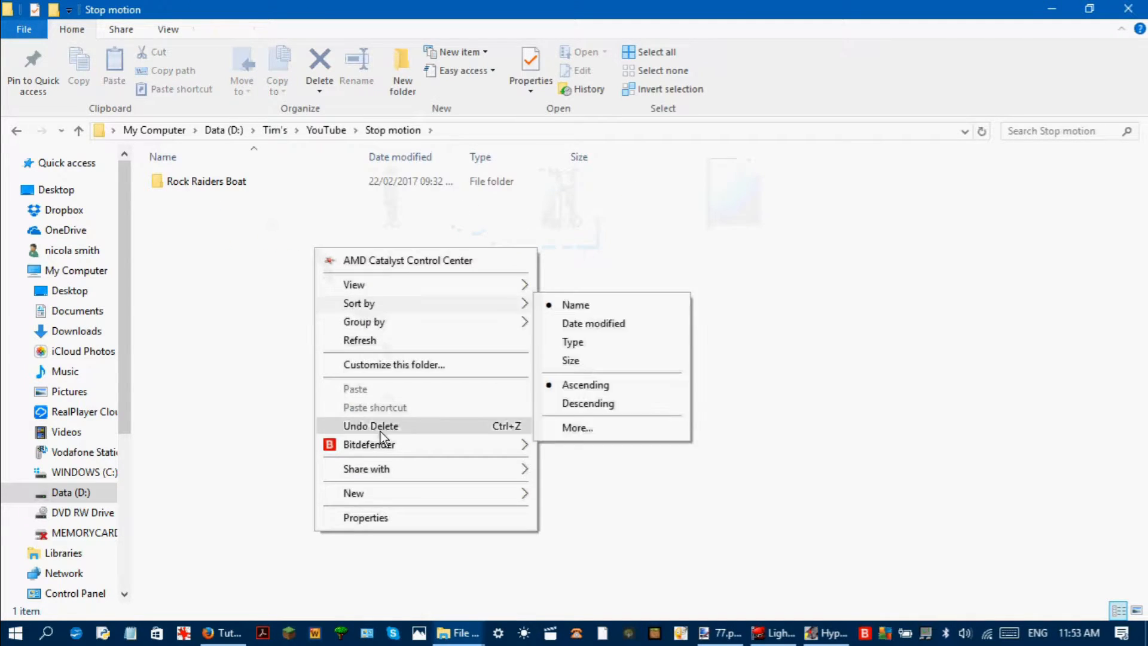
mouse_move(398, 488)
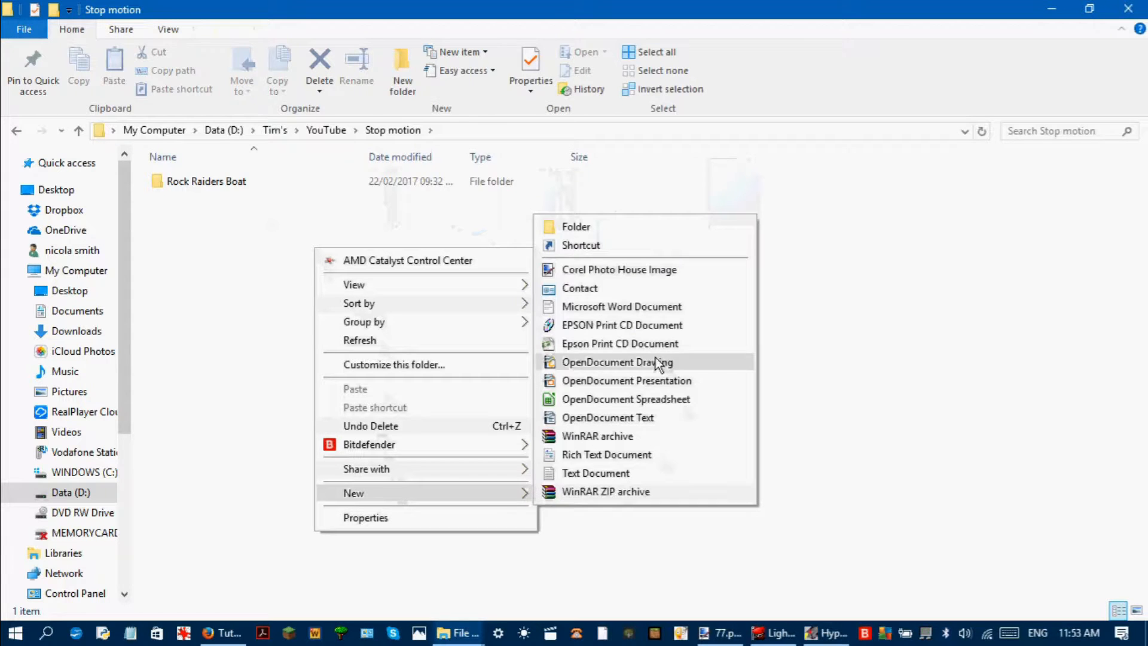
click(573, 224)
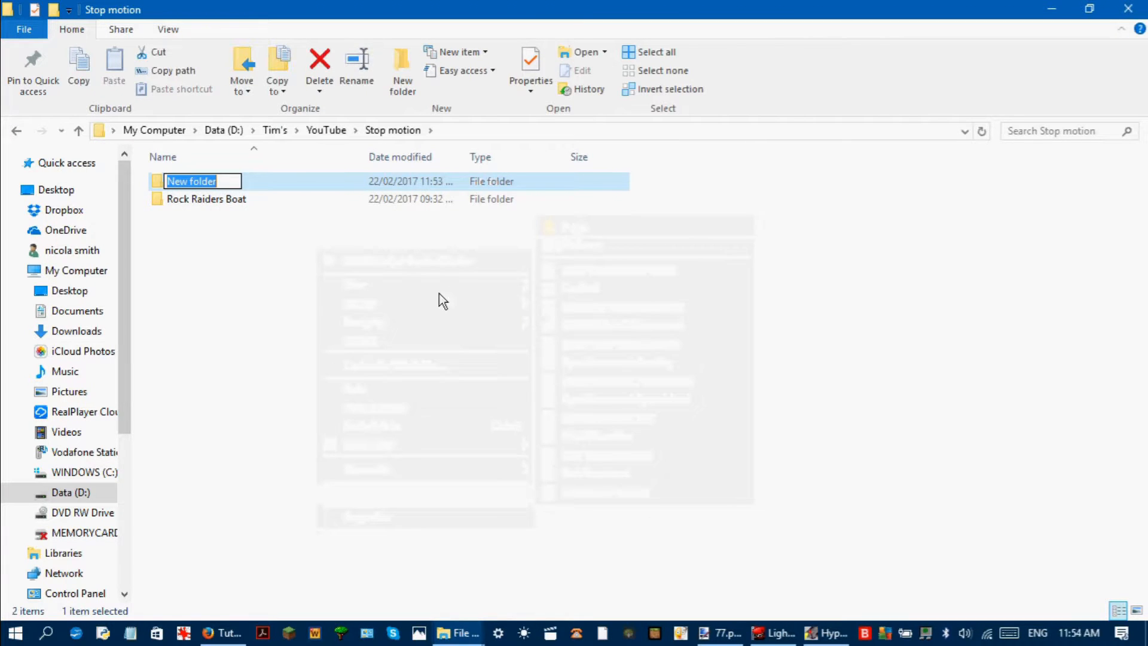
text(Free)
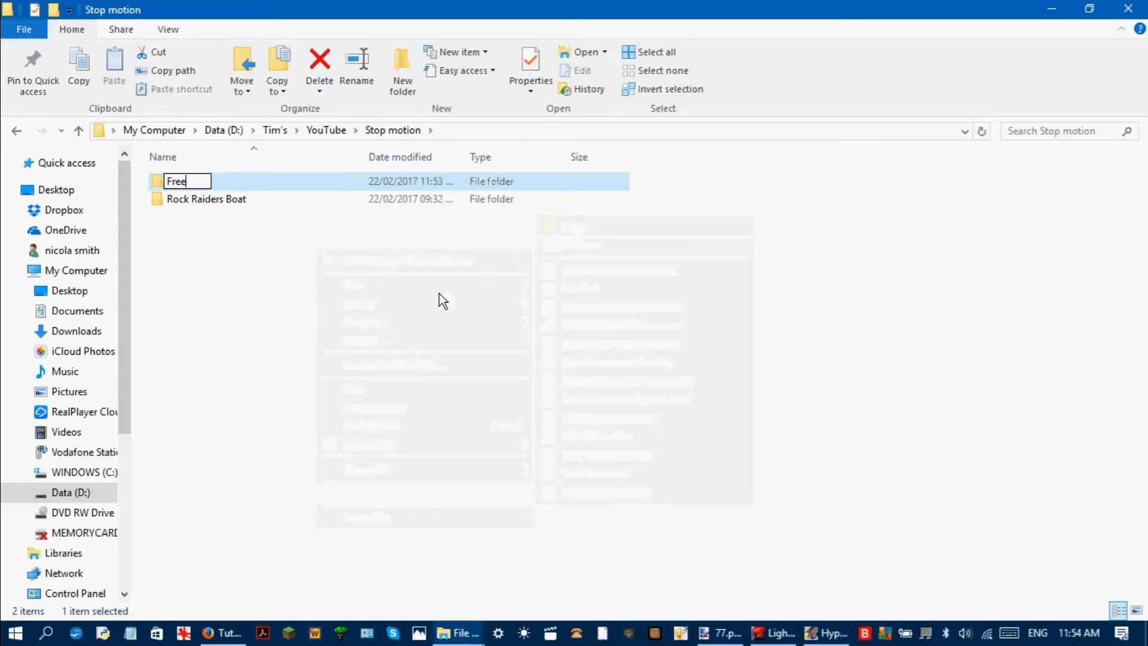
text(ze Ray)
key(Return)
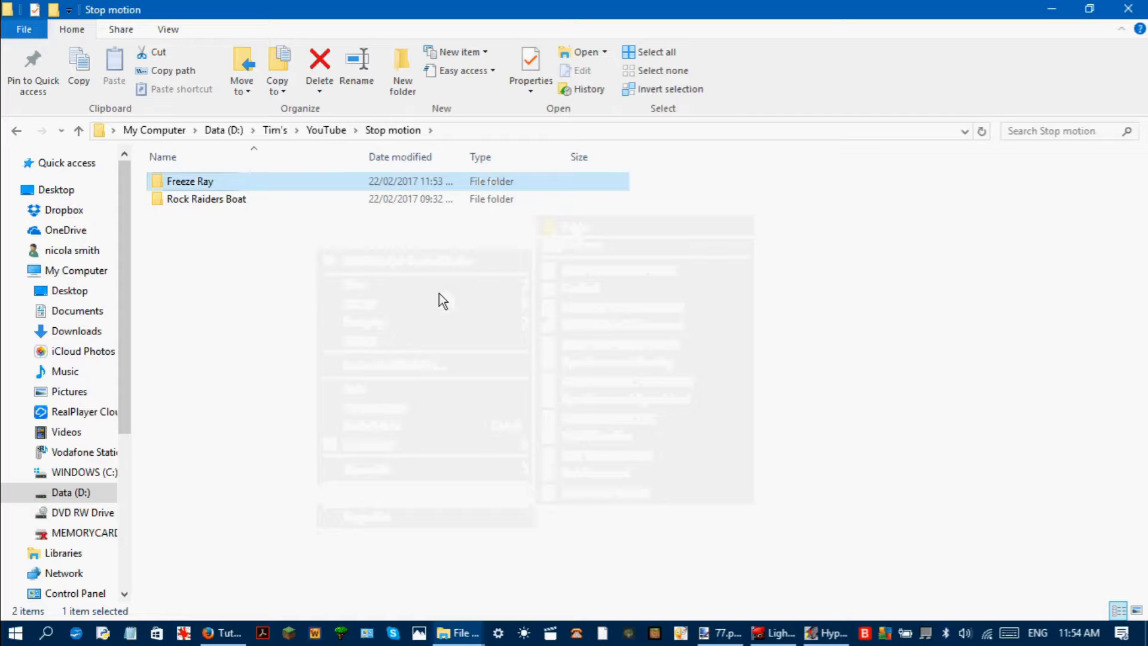
double_click(304, 185)
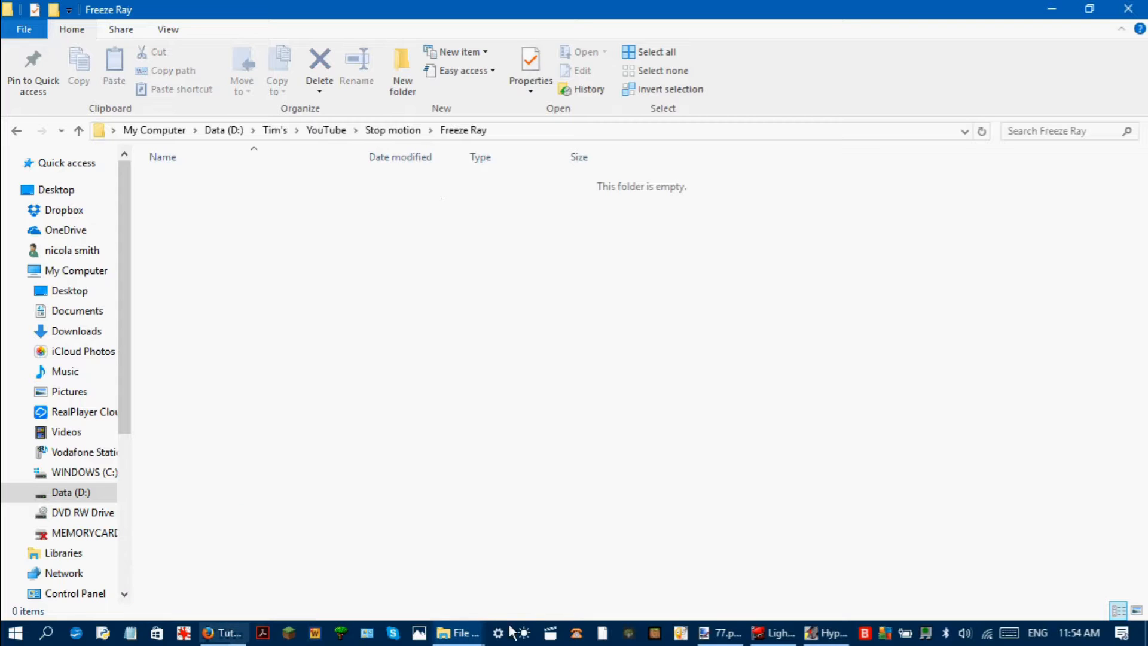
Move the stop-motion photos DSCN3567.JPG through DSCN3751.JPG from the camera photo folder into the Freeze Ray folder
mouse_move(448, 642)
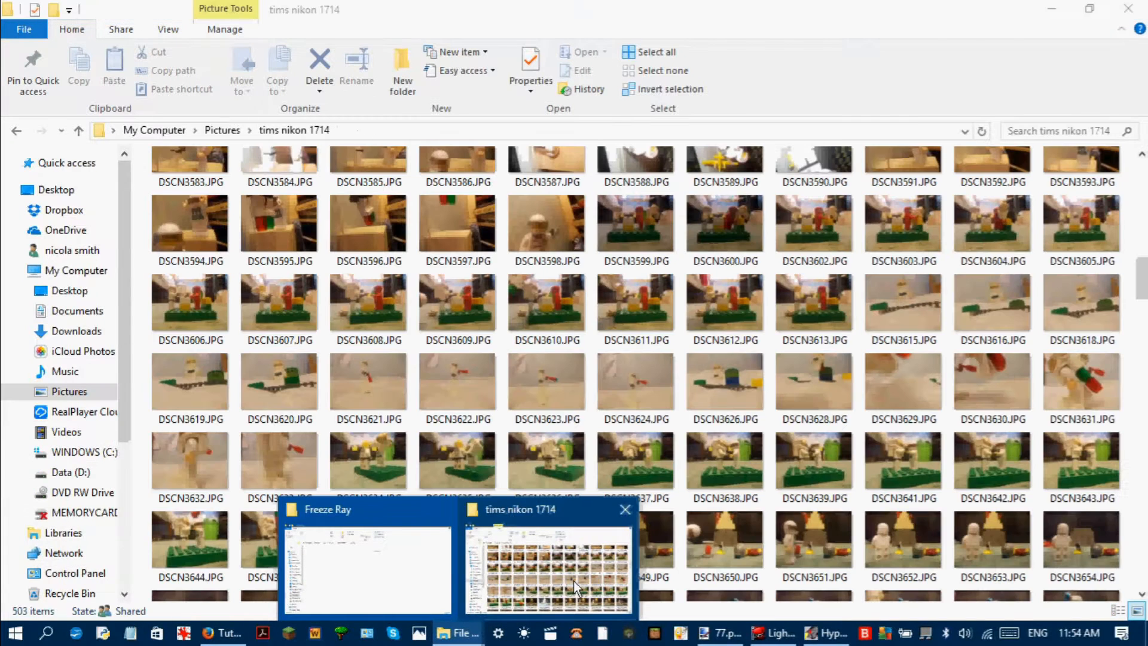
click(573, 581)
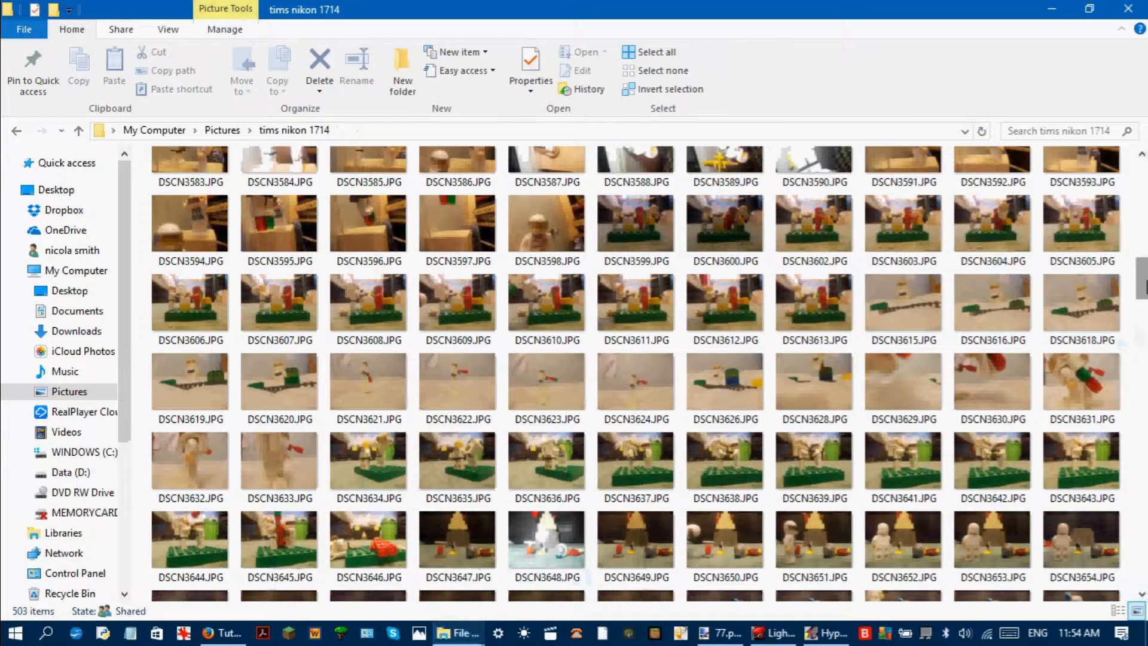
drag(1147, 281, 1147, 268)
shift+click(172, 194)
drag(139, 173, 1081, 576)
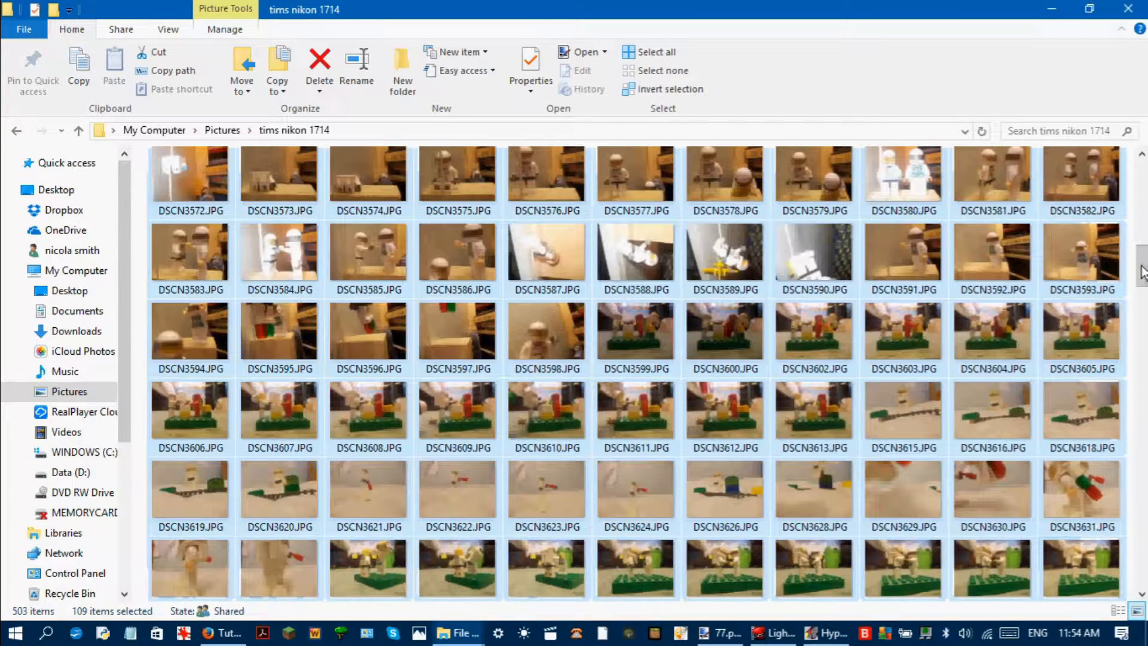
drag(1146, 271, 1147, 324)
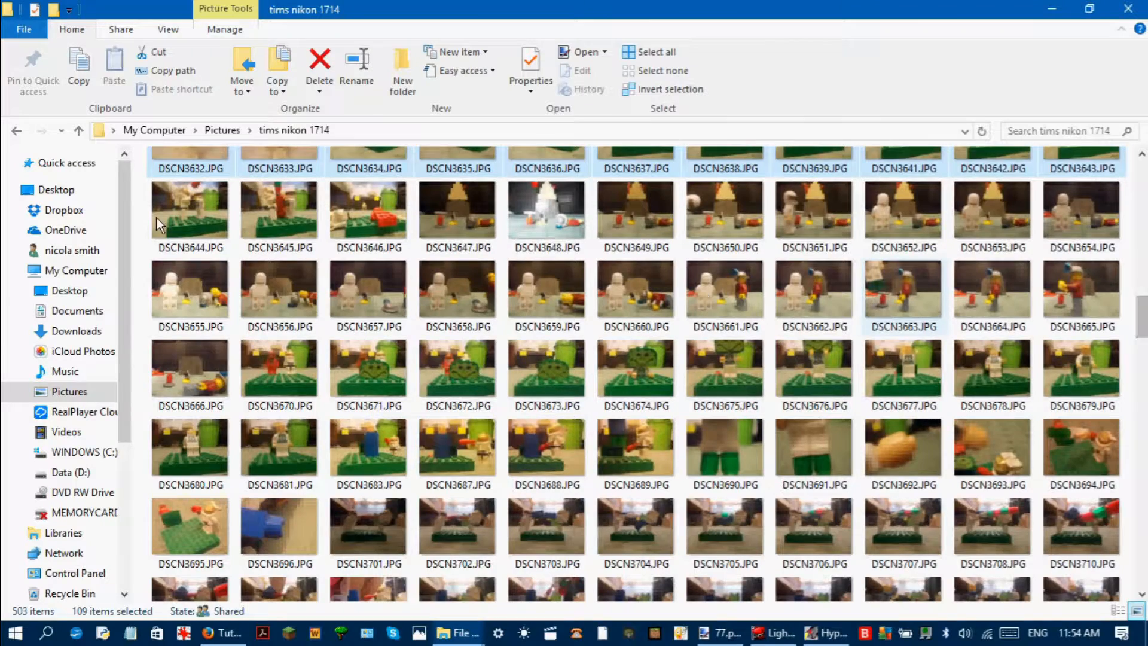
drag(143, 492, 726, 489)
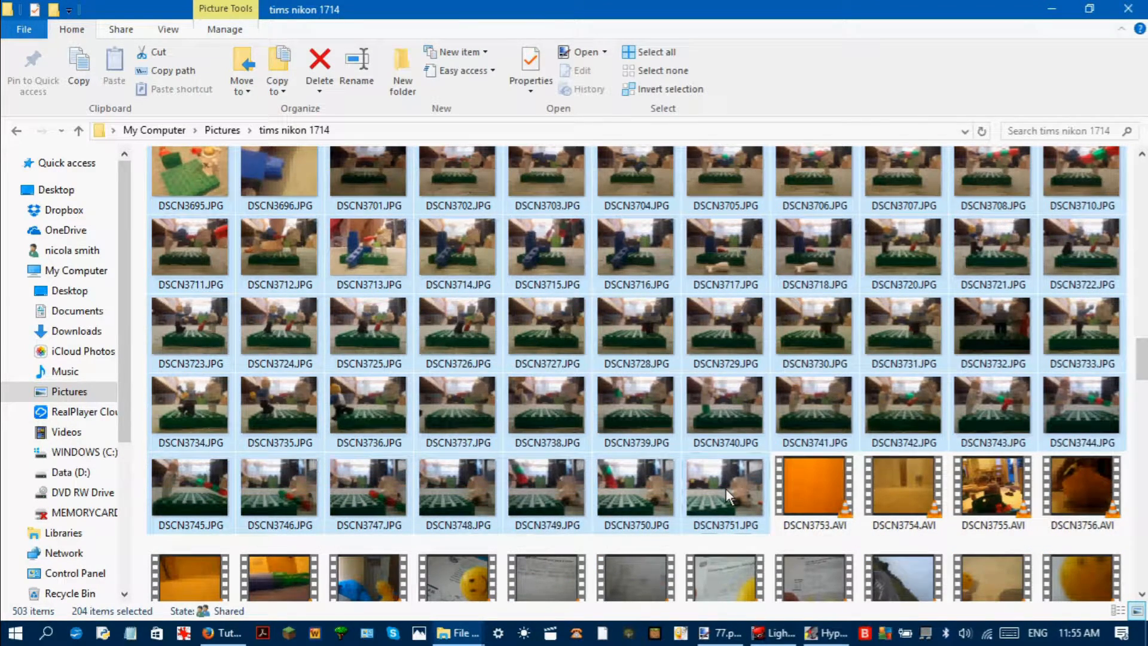
key(ctrl+x)
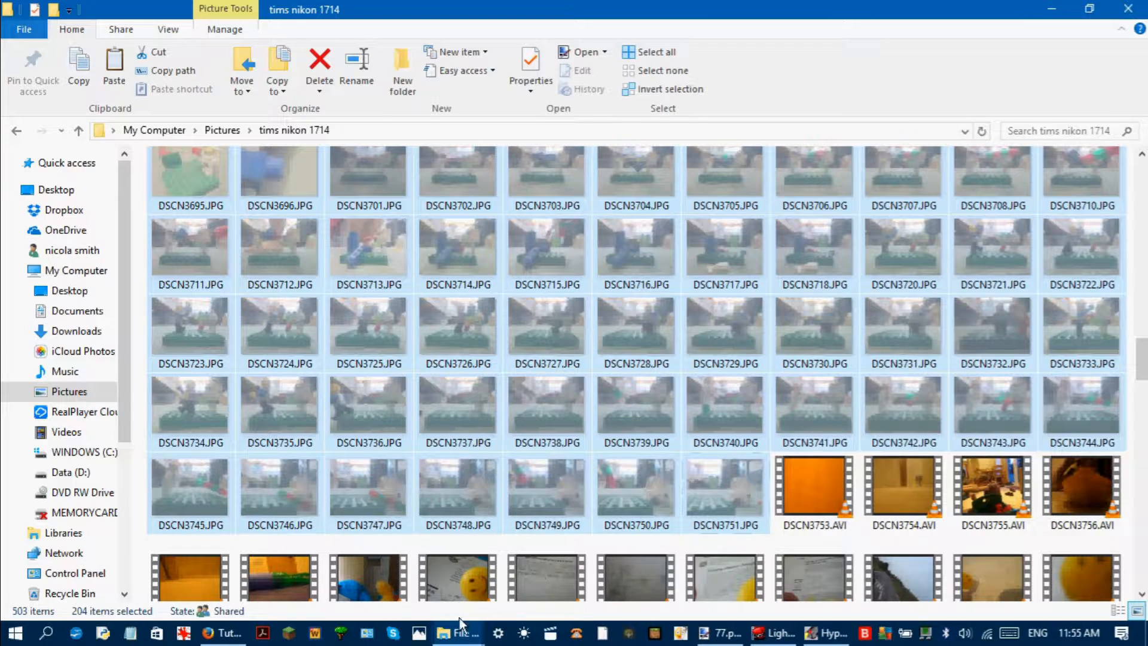
mouse_move(460, 628)
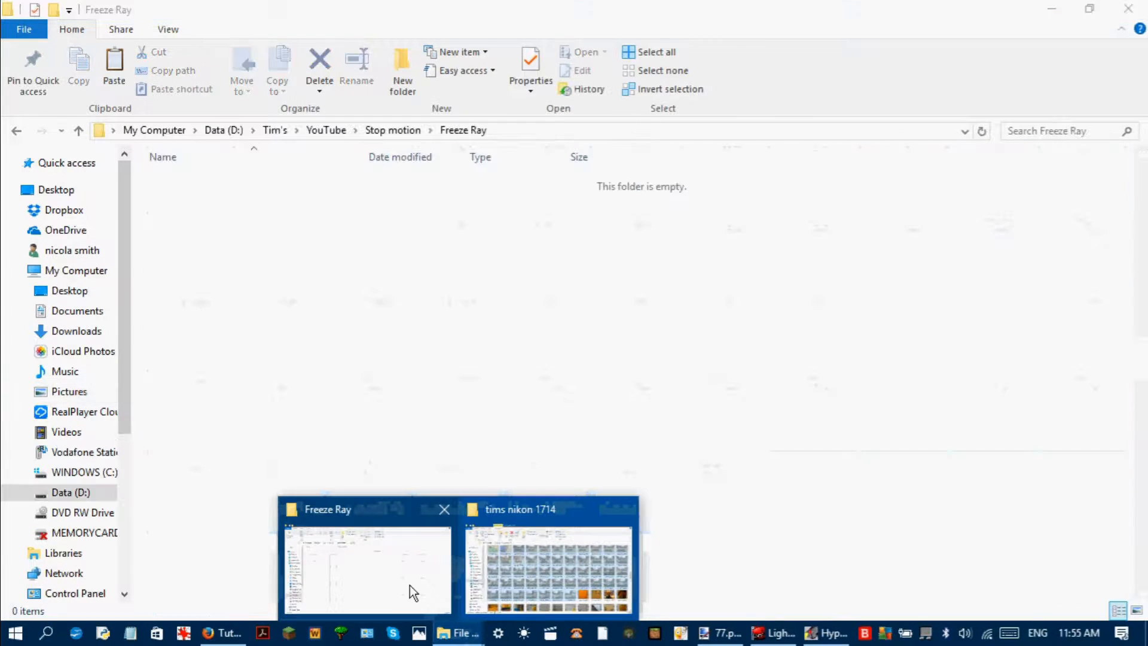
click(410, 585)
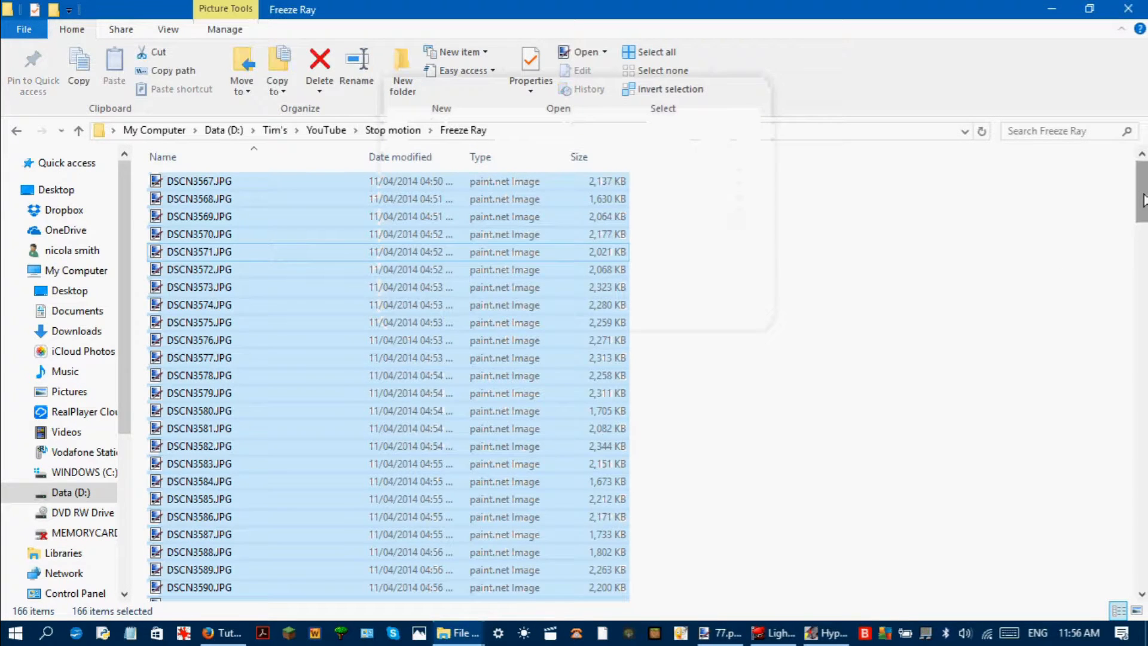
click(953, 239)
mouse_move(1143, 195)
mouse_down()
mouse_move(1143, 479)
mouse_move(1143, 192)
mouse_up()
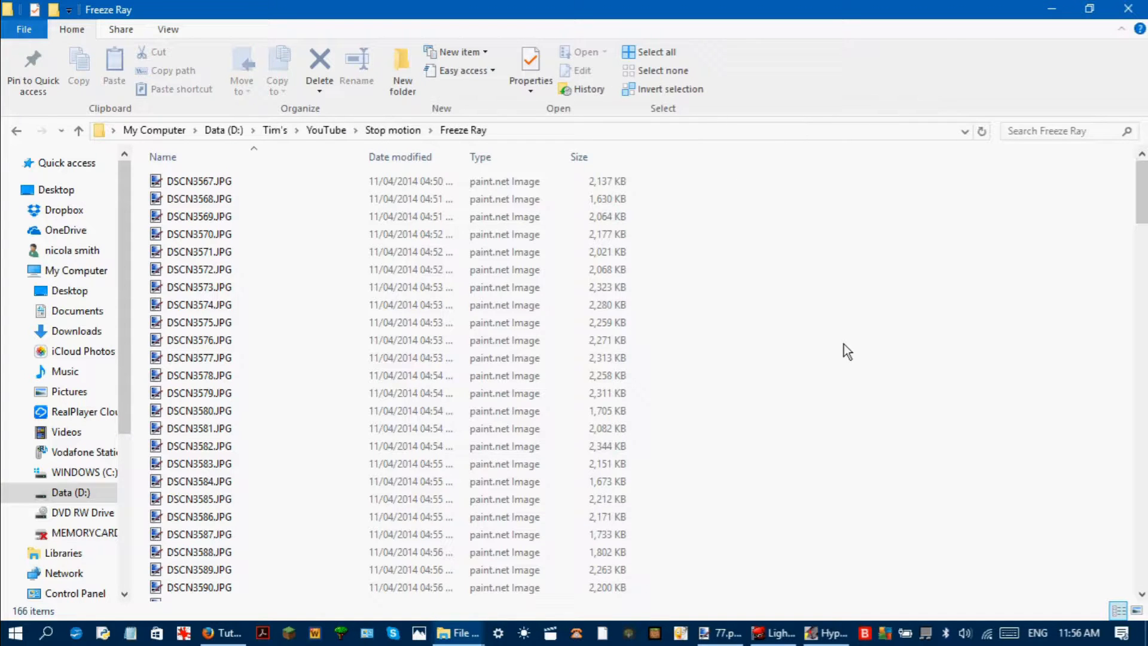
Switch to Lightworks and open the Freeze Ray folder in the file import browser
mouse_move(709, 641)
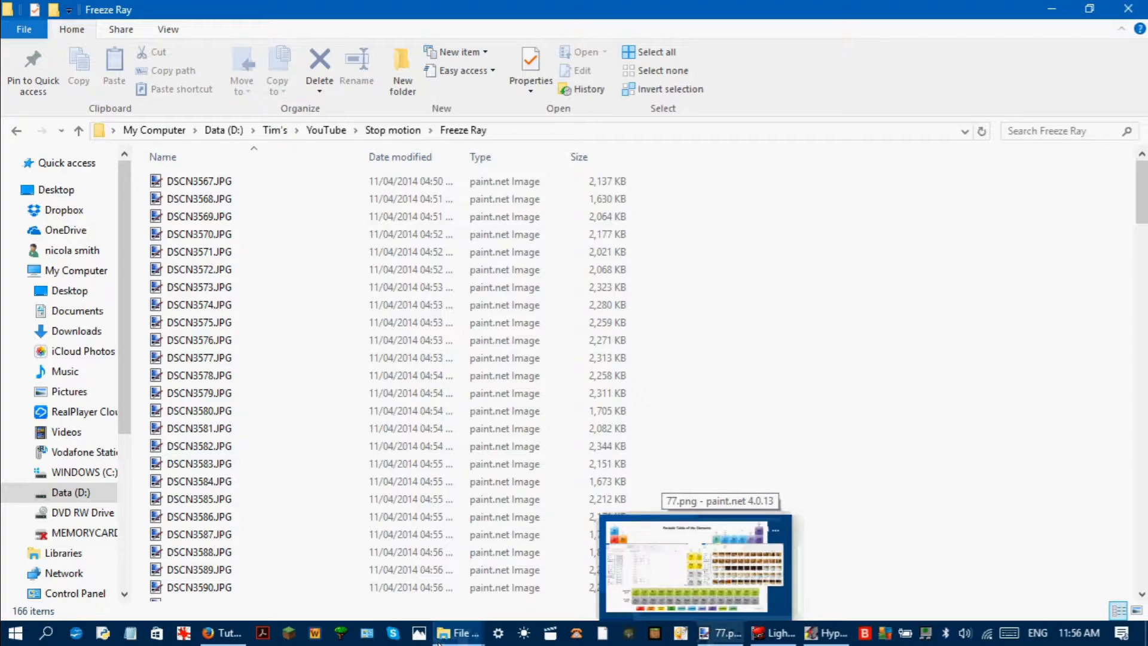
mouse_move(458, 633)
mouse_move(494, 595)
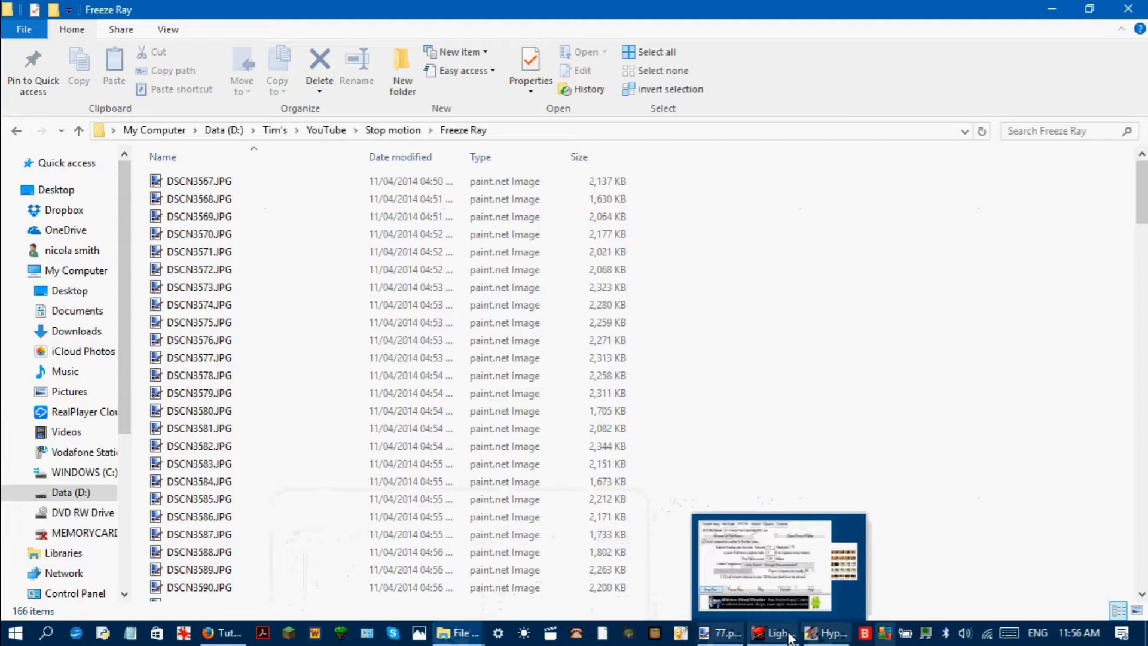
click(775, 633)
double_click(443, 179)
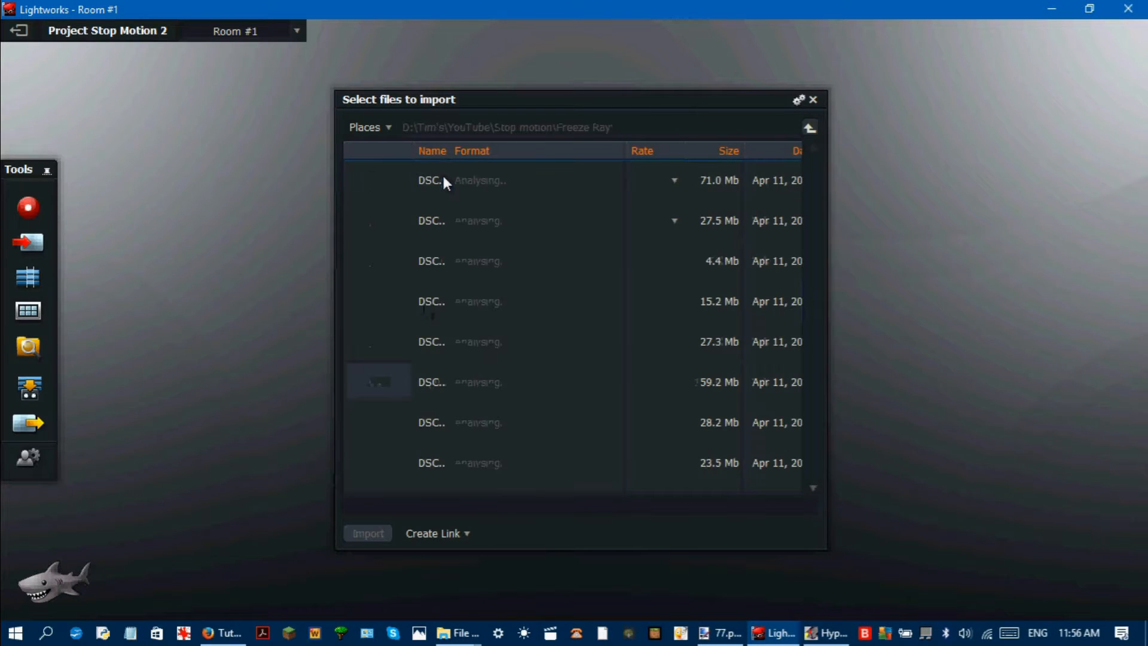
Widen the Name column of the import list so that the full image sequence names can be read
scroll(811, 264, down, 2)
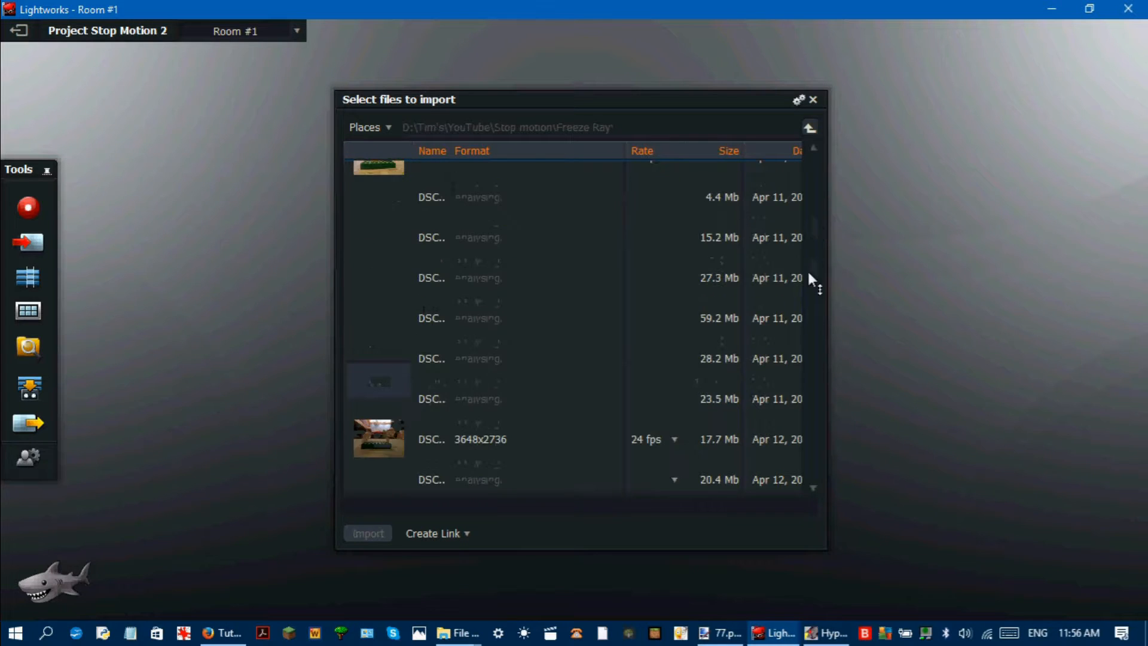
drag(808, 311, 811, 382)
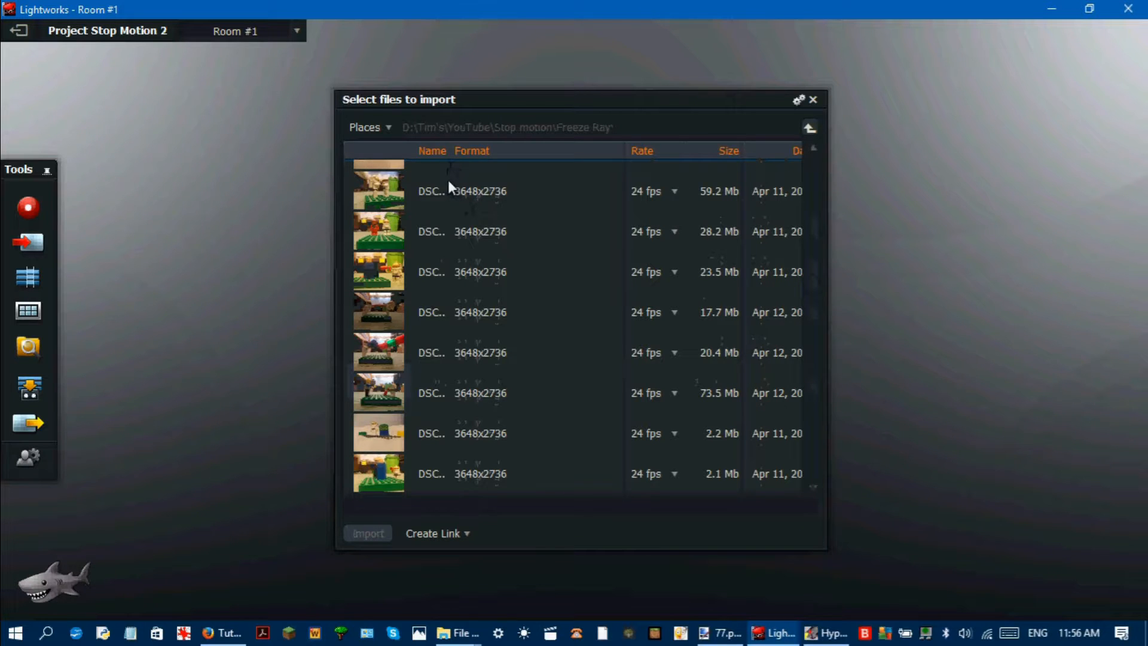
drag(450, 150, 549, 166)
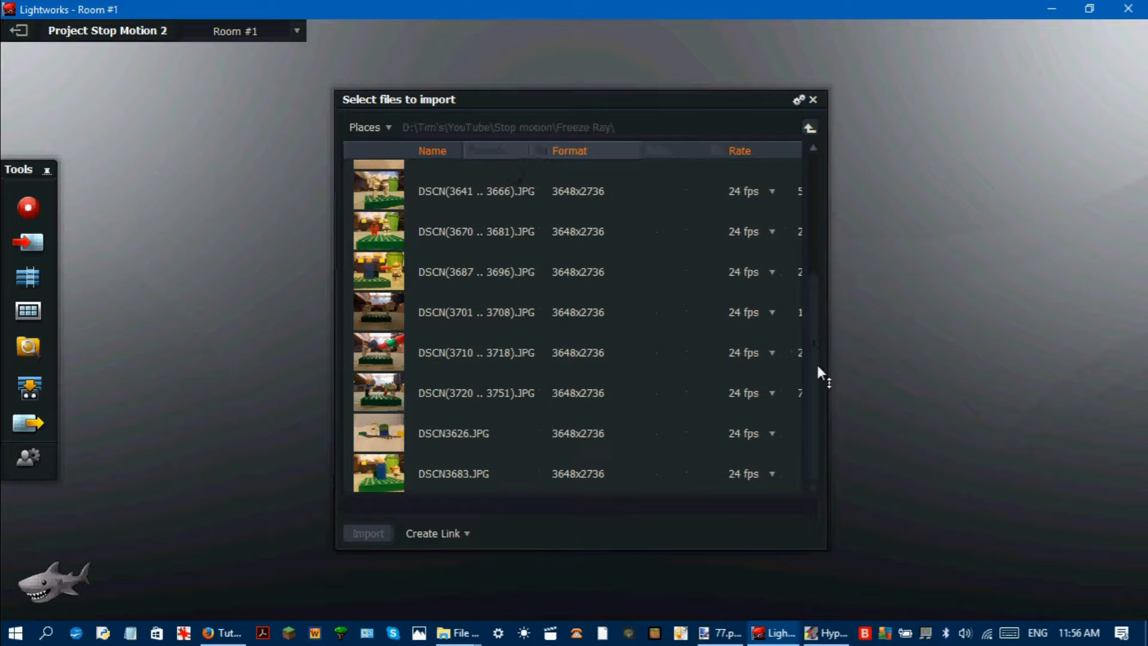
drag(817, 363, 812, 223)
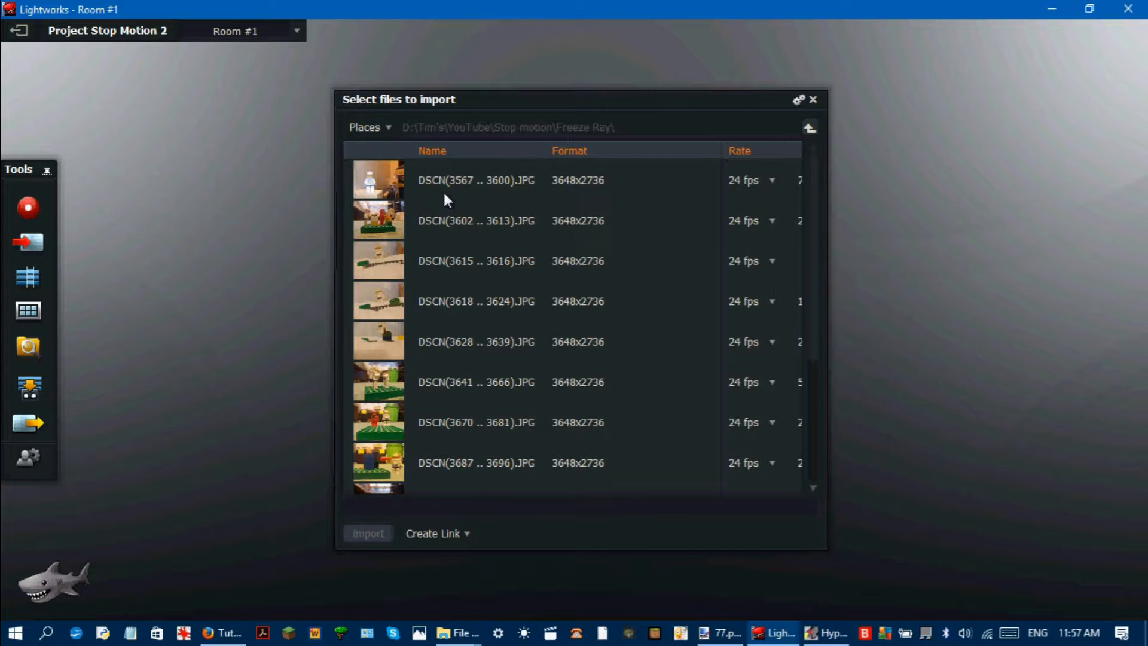
Import all Freeze Ray image sequences and single photos, DSCN(3567 .. 3600).JPG through DSCN3683.JPG, and look through the resulting clips
mouse_move(816, 270)
mouse_down()
mouse_move(815, 409)
mouse_move(812, 261)
mouse_up()
drag(609, 195, 639, 383)
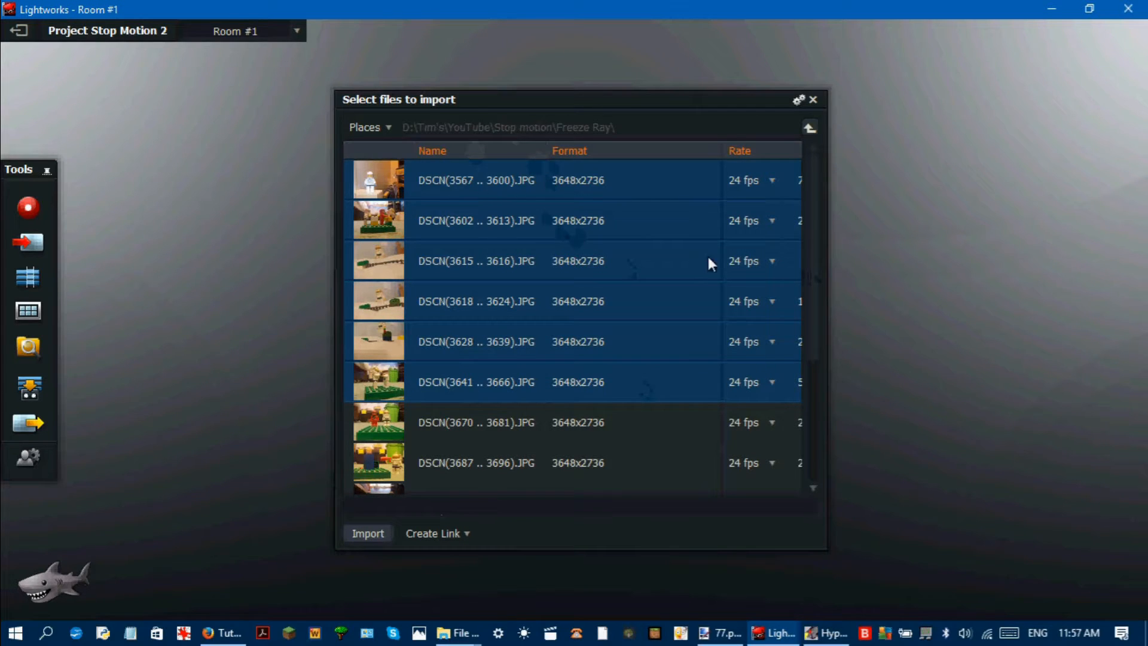
scroll(819, 339, down, 5)
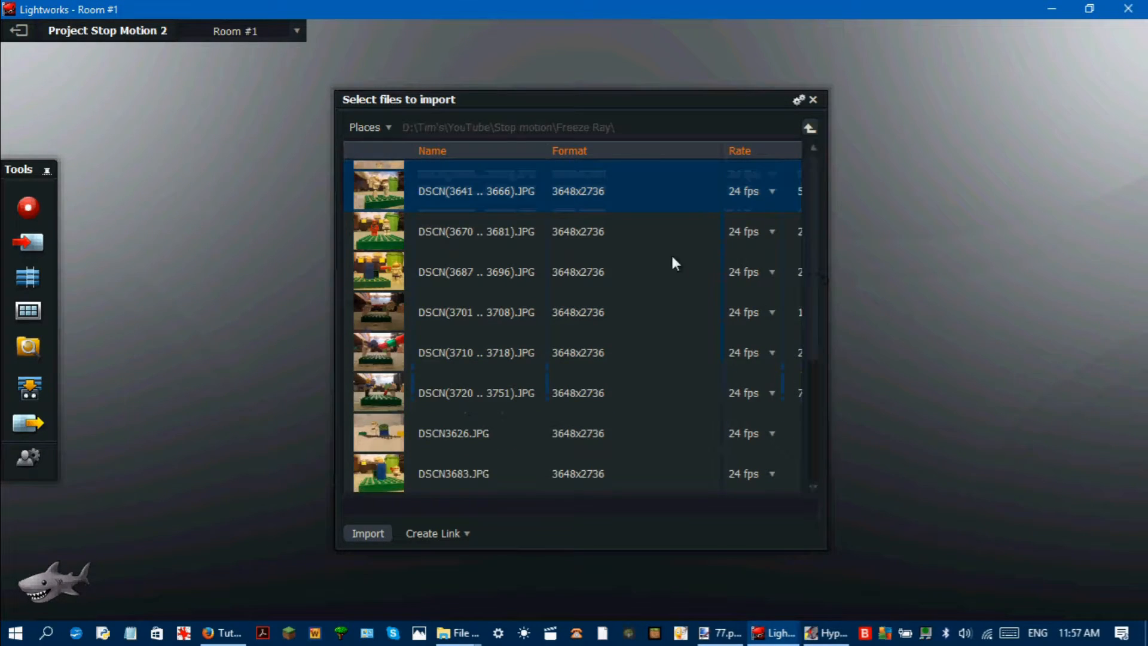
drag(673, 257, 578, 400)
click(372, 534)
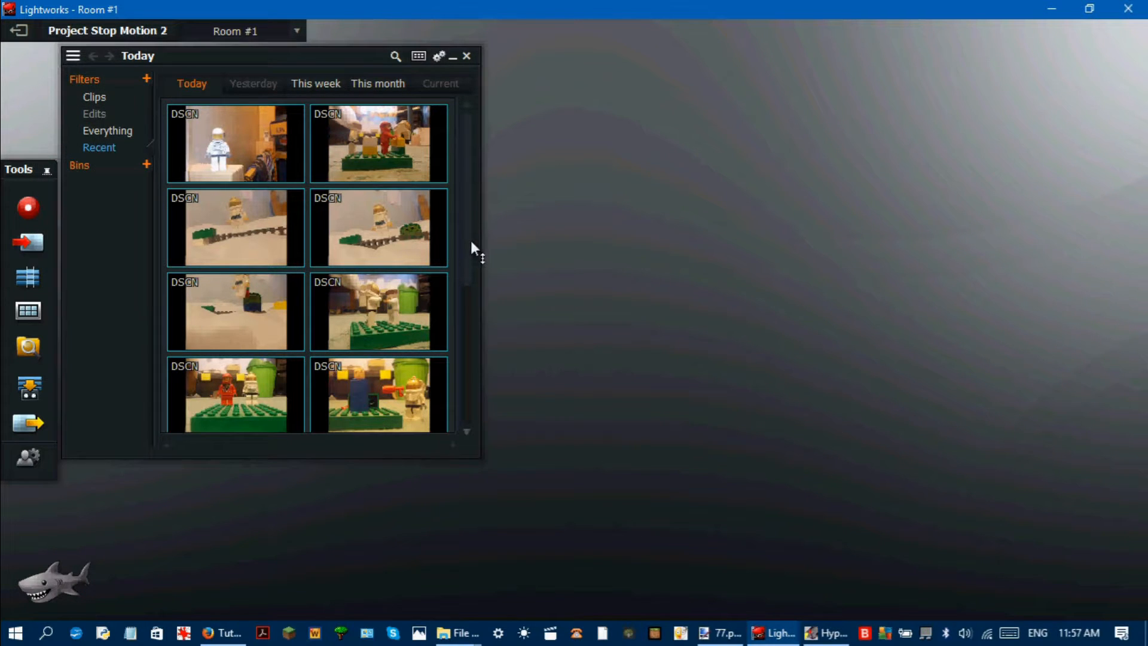
scroll(466, 388, down, 2)
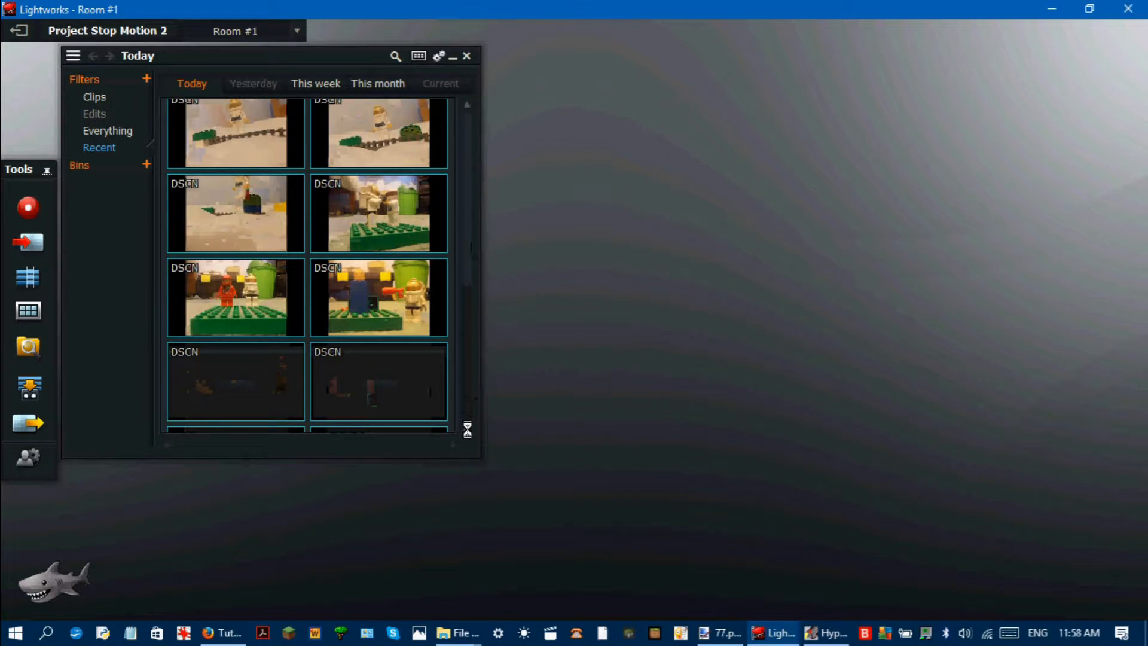
scroll(467, 427, down, 3)
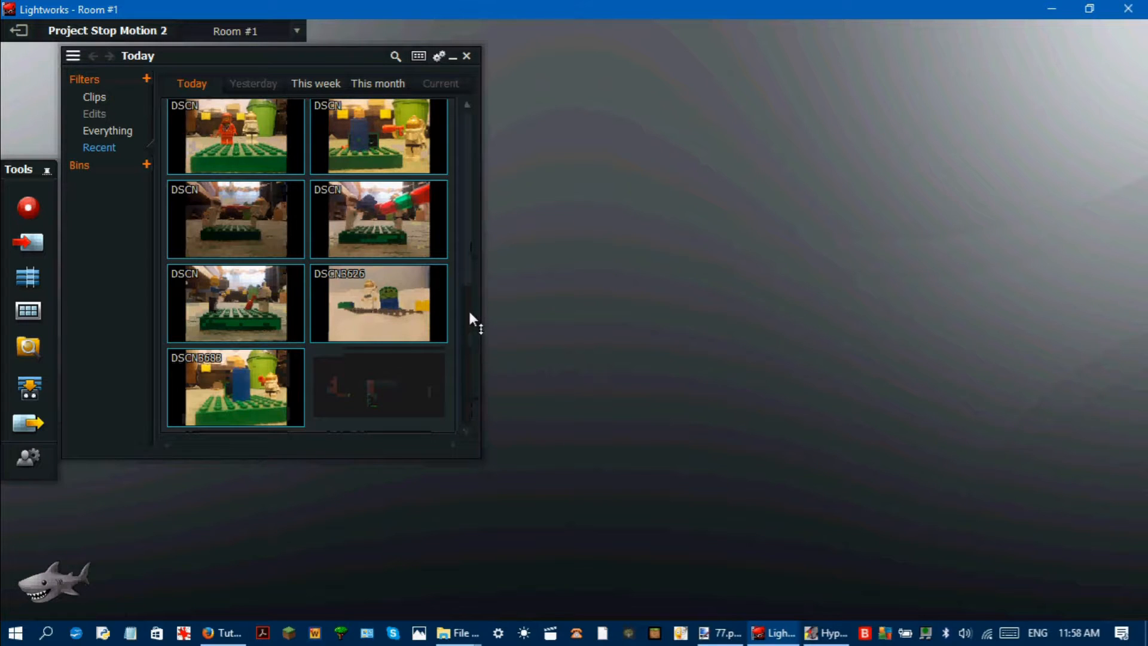
Load the first DSCN sequence clip in a viewer, preview it, insert it into a new edit and close the source viewer
drag(468, 300, 469, 139)
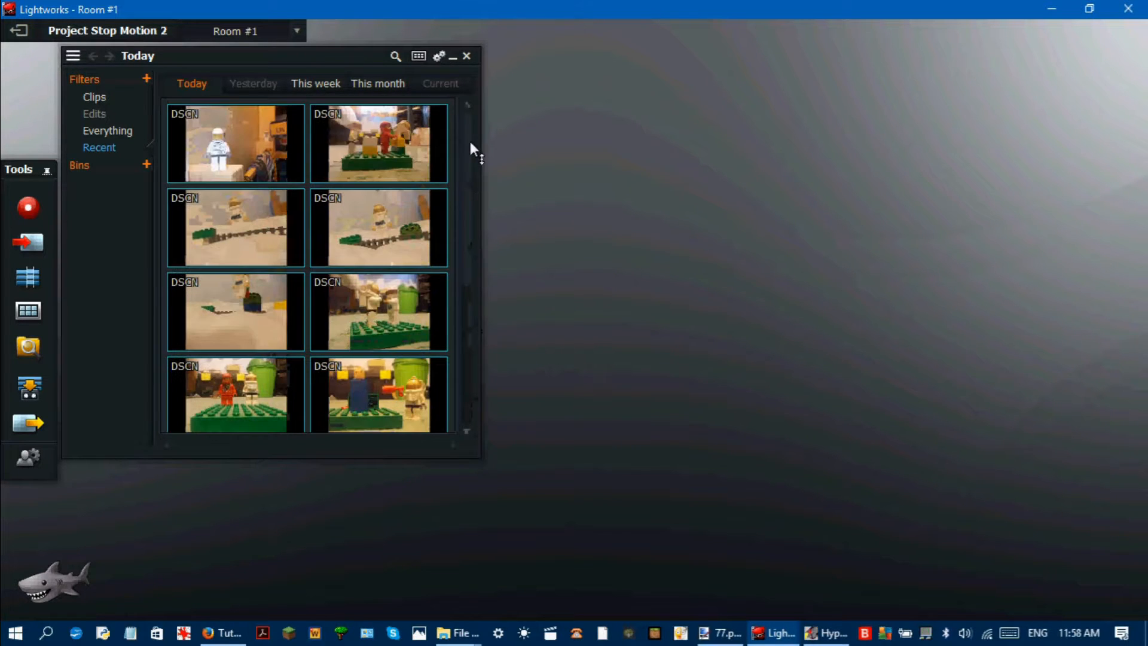
mouse_move(283, 145)
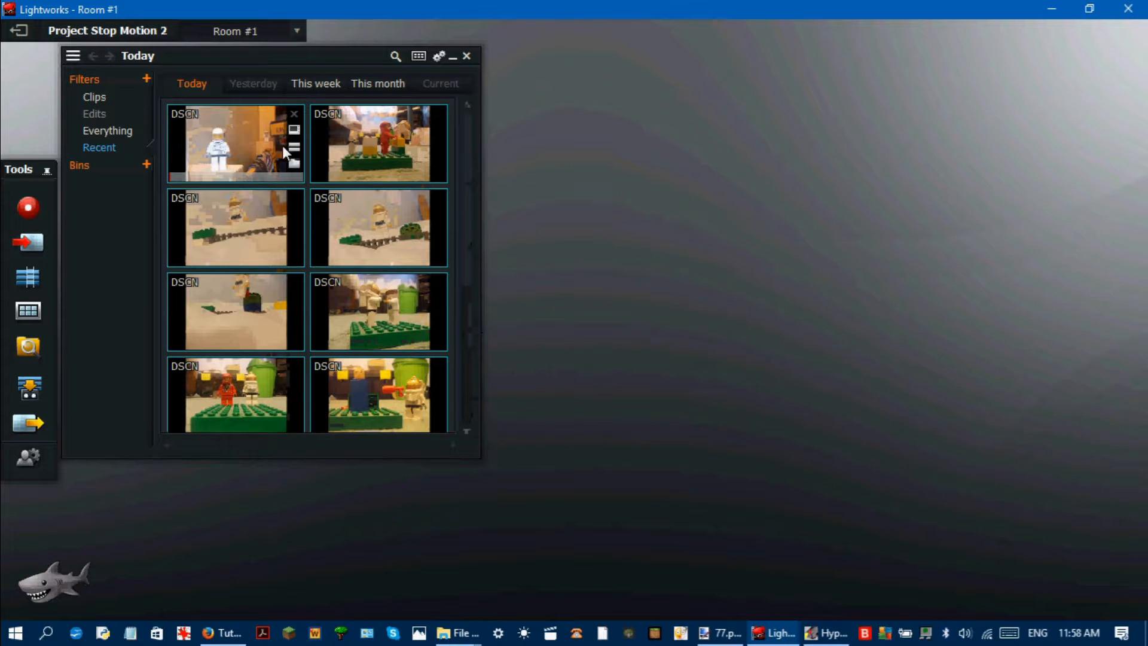
click(295, 137)
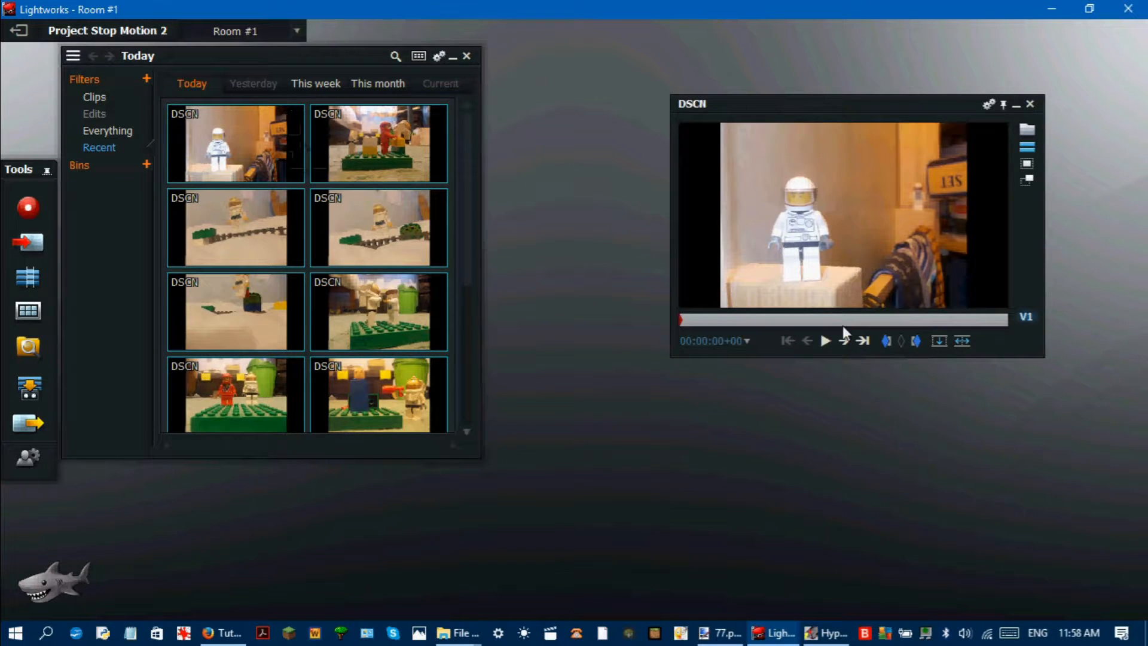
drag(848, 317, 655, 313)
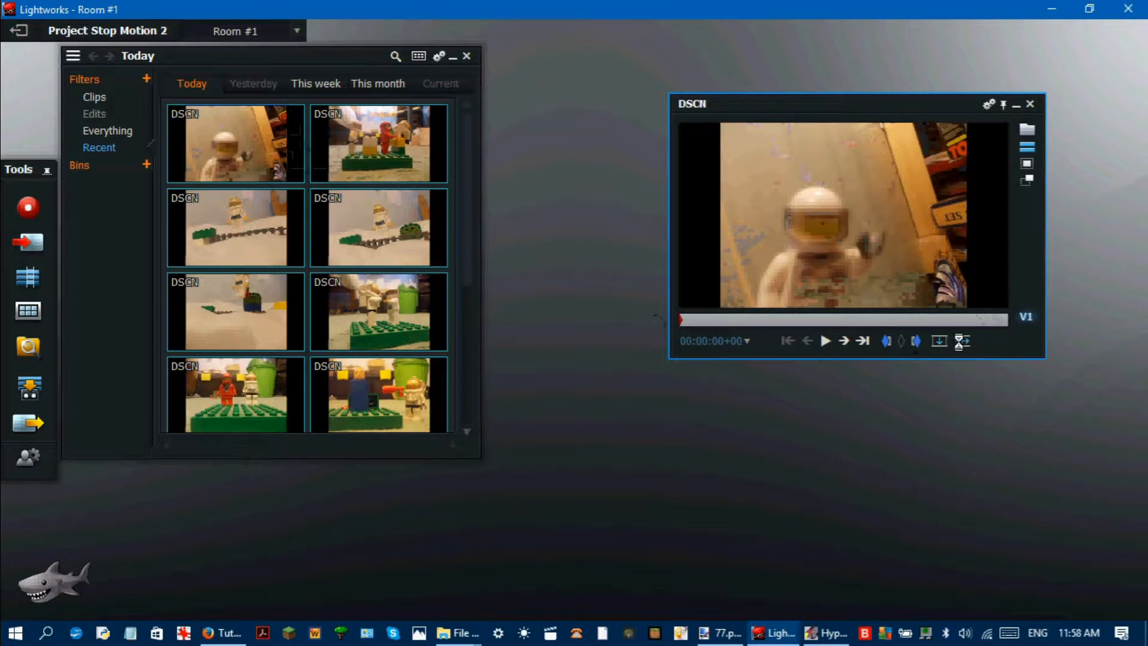
click(963, 342)
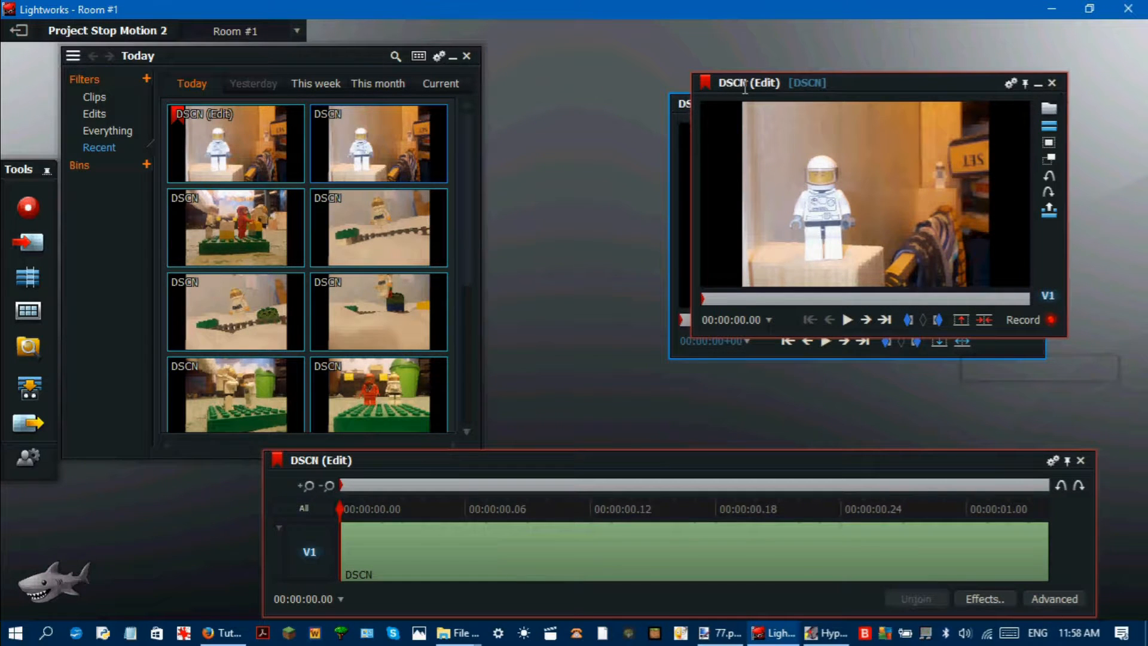
click(682, 117)
click(1030, 104)
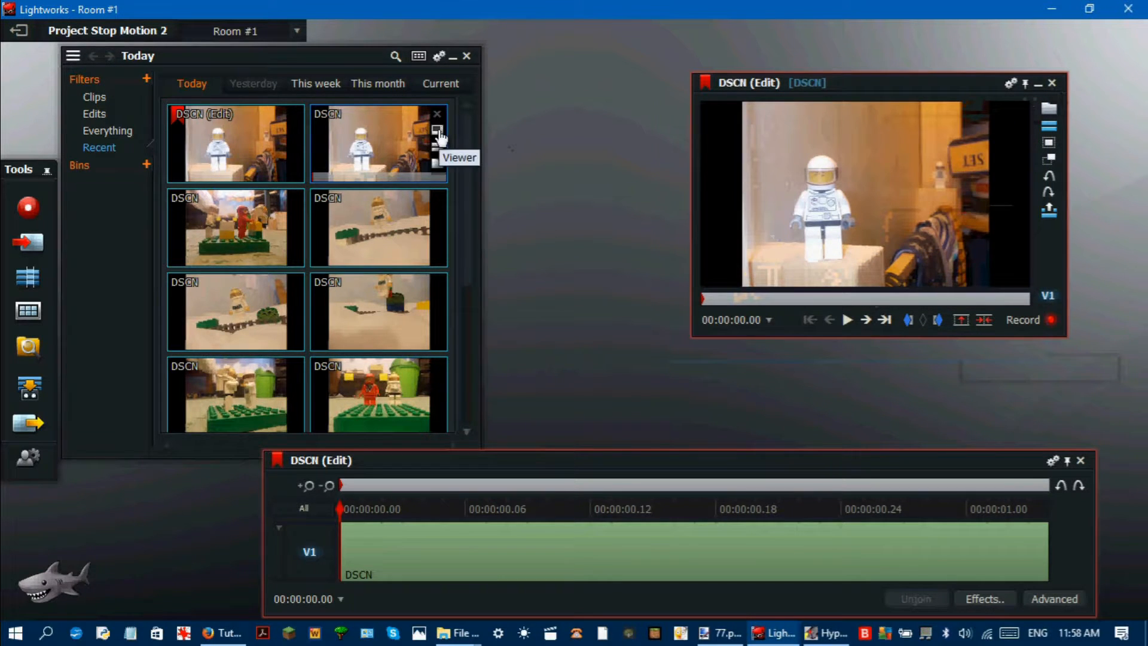
Insert the first DSCN clip a second time at the end of the edit and close its viewer
click(437, 129)
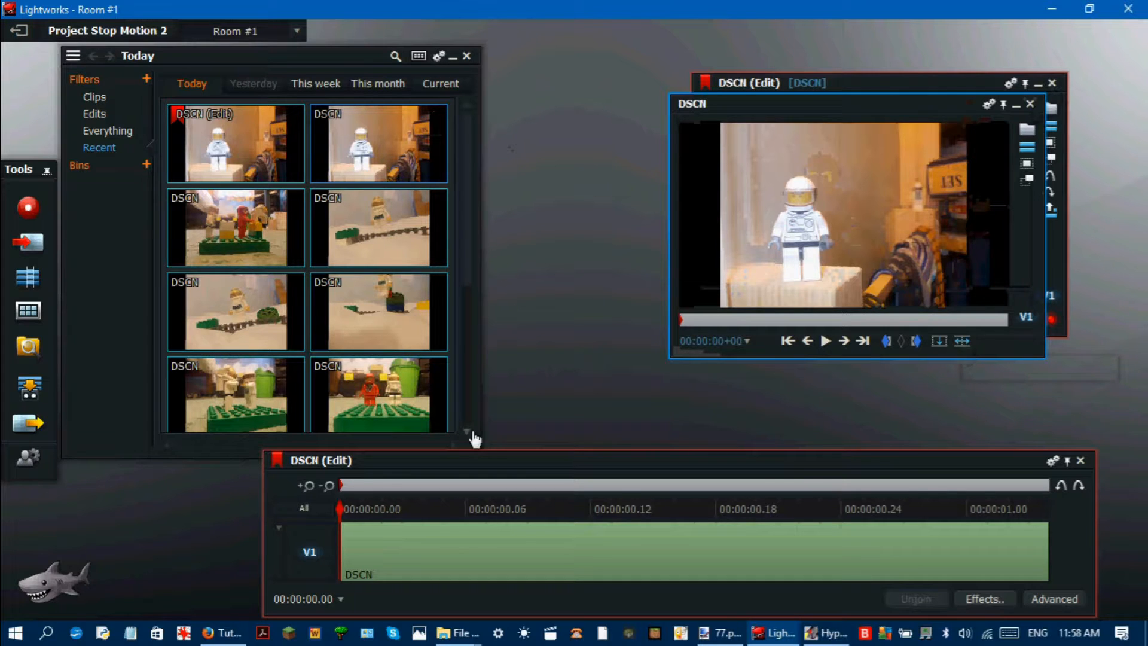
drag(338, 508, 1050, 508)
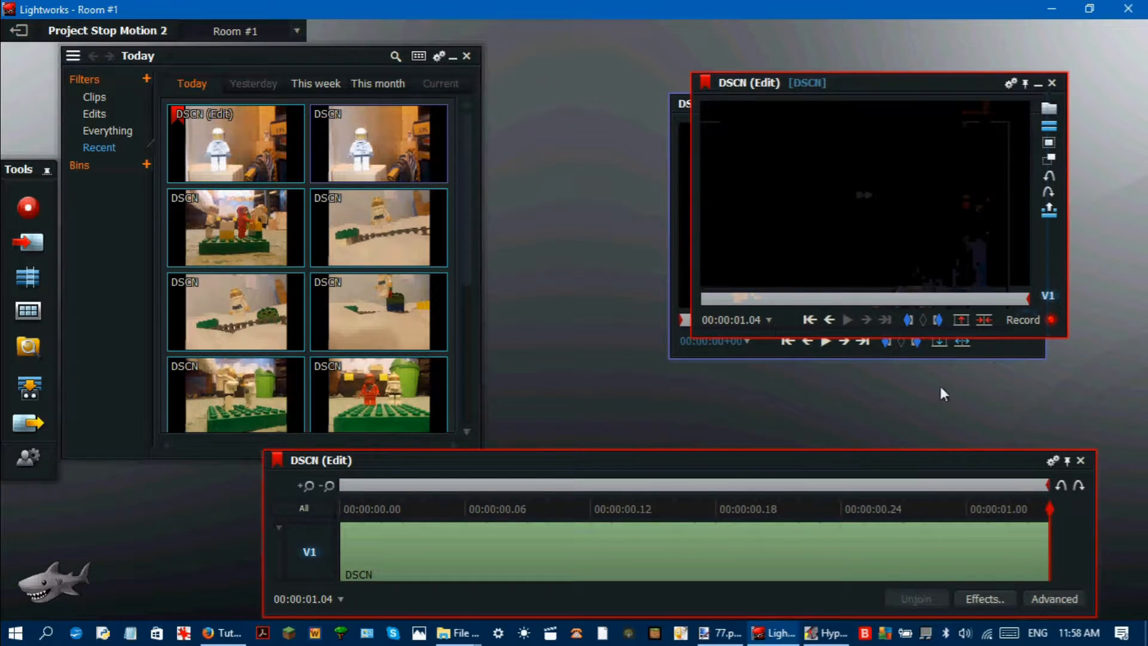
click(678, 118)
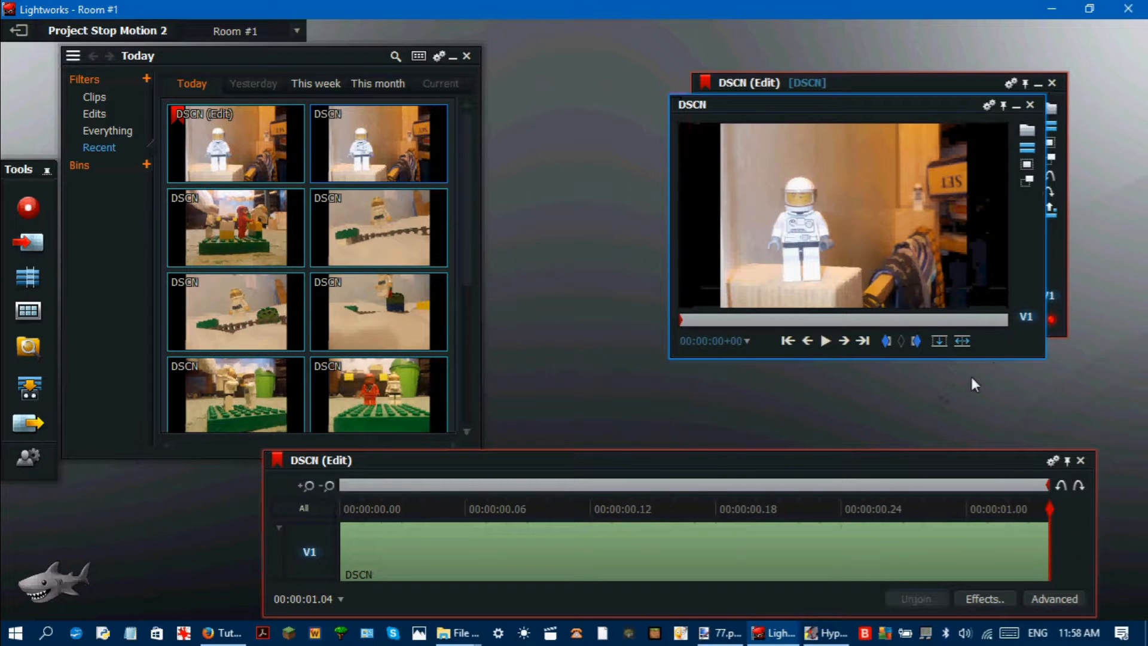
click(963, 342)
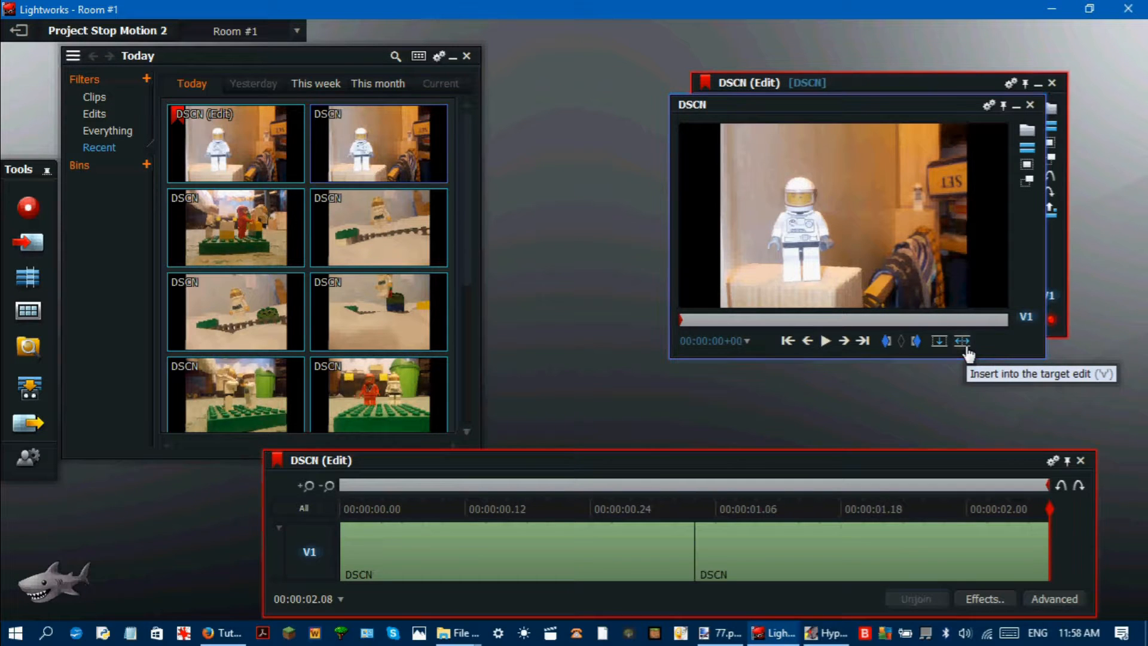
click(1030, 105)
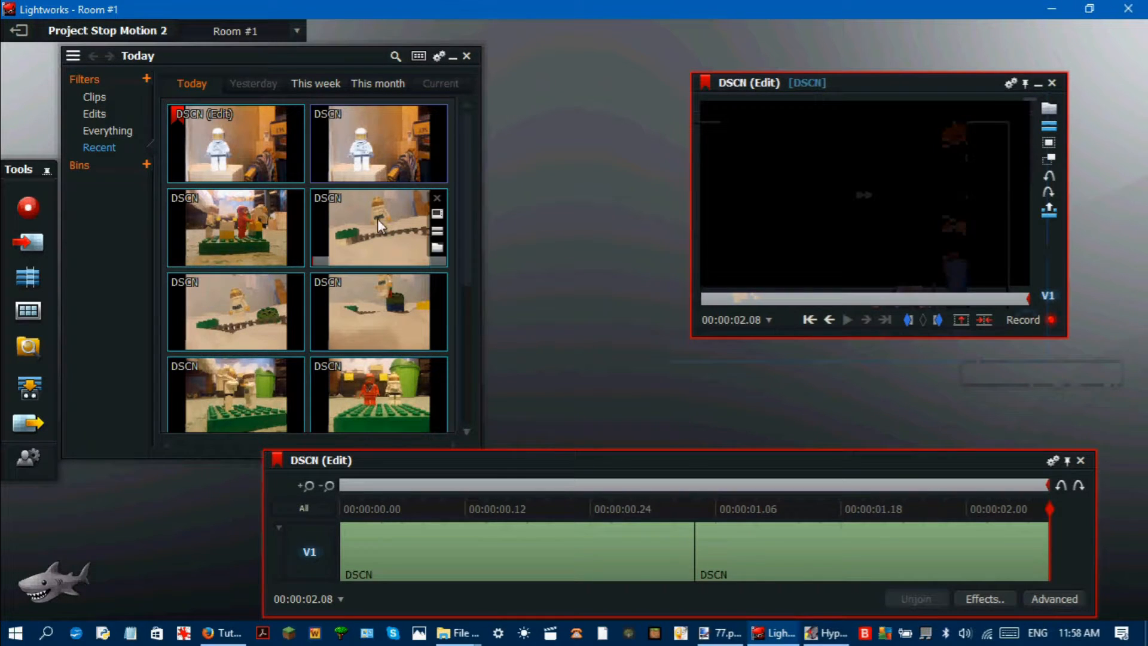
Append the remaining DSCN sequence clips to the end of the edit in clip list order, closing each source viewer
click(295, 217)
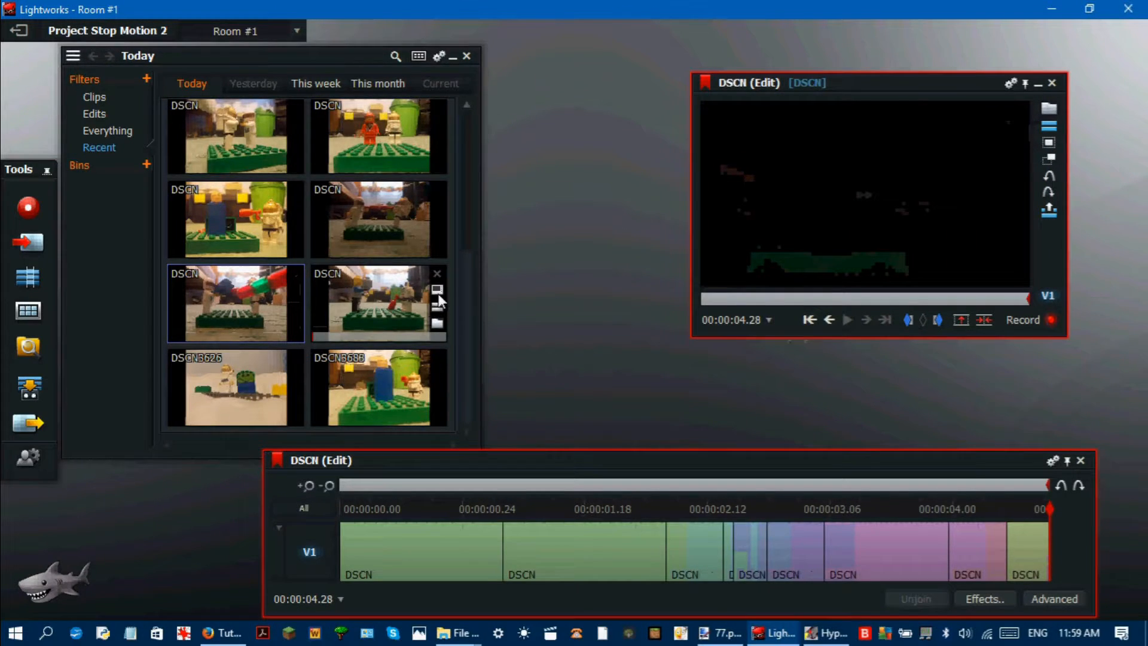
click(438, 294)
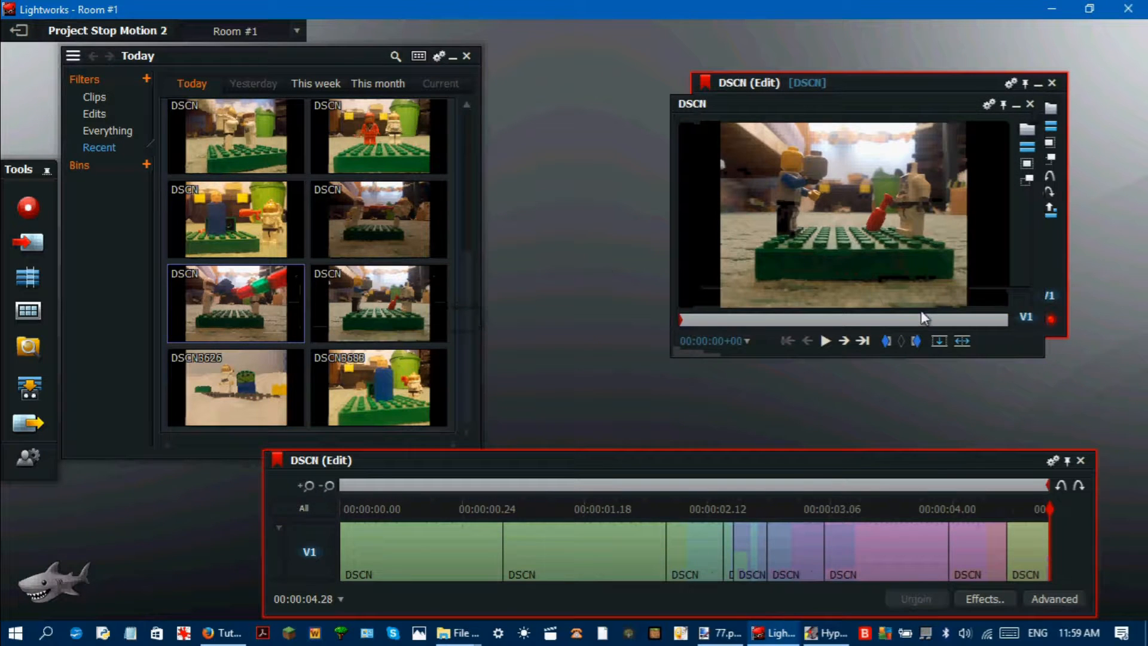
click(967, 346)
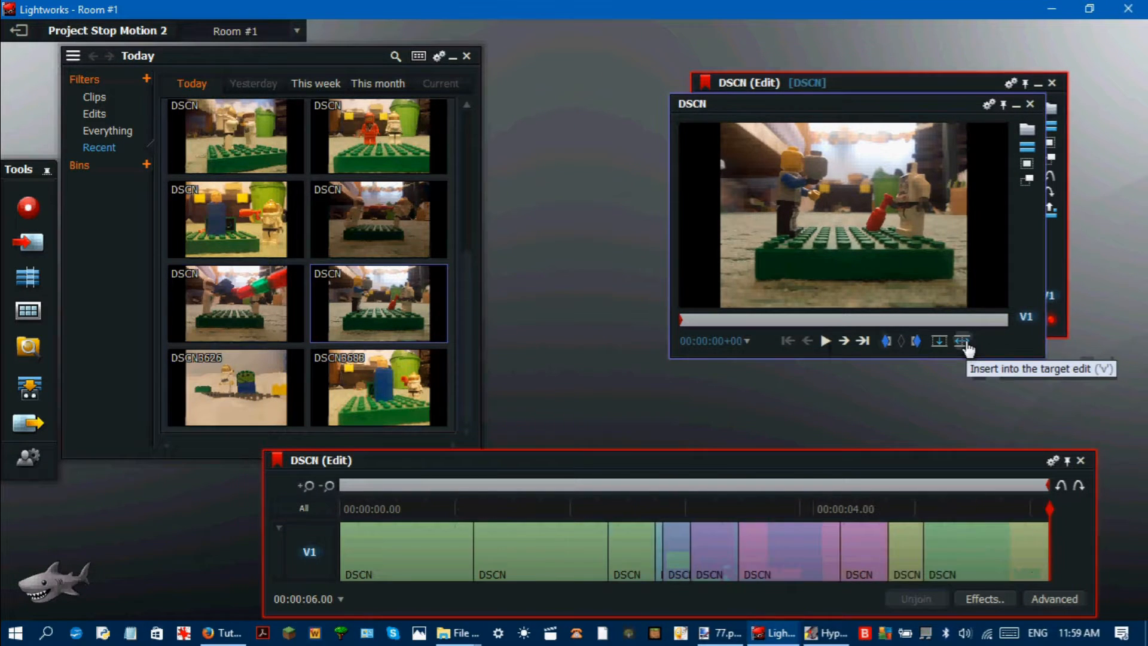
click(1031, 106)
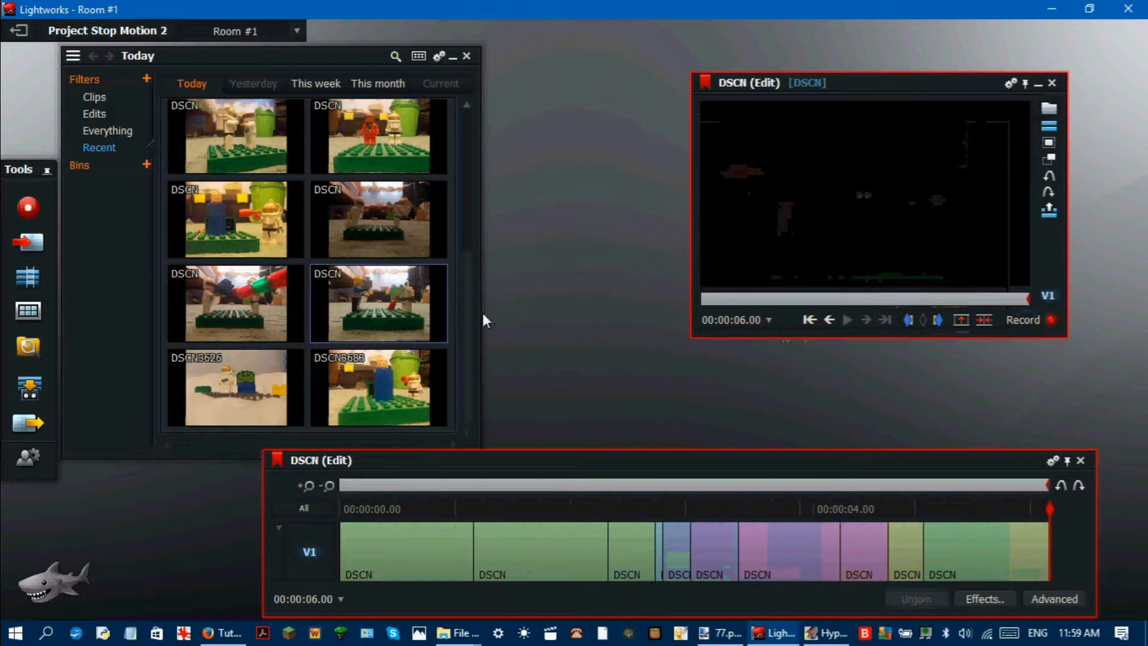
Mark a single frame of the still clip DSCN3626, insert it at the end of the edit and close its viewer
mouse_move(294, 381)
click(295, 380)
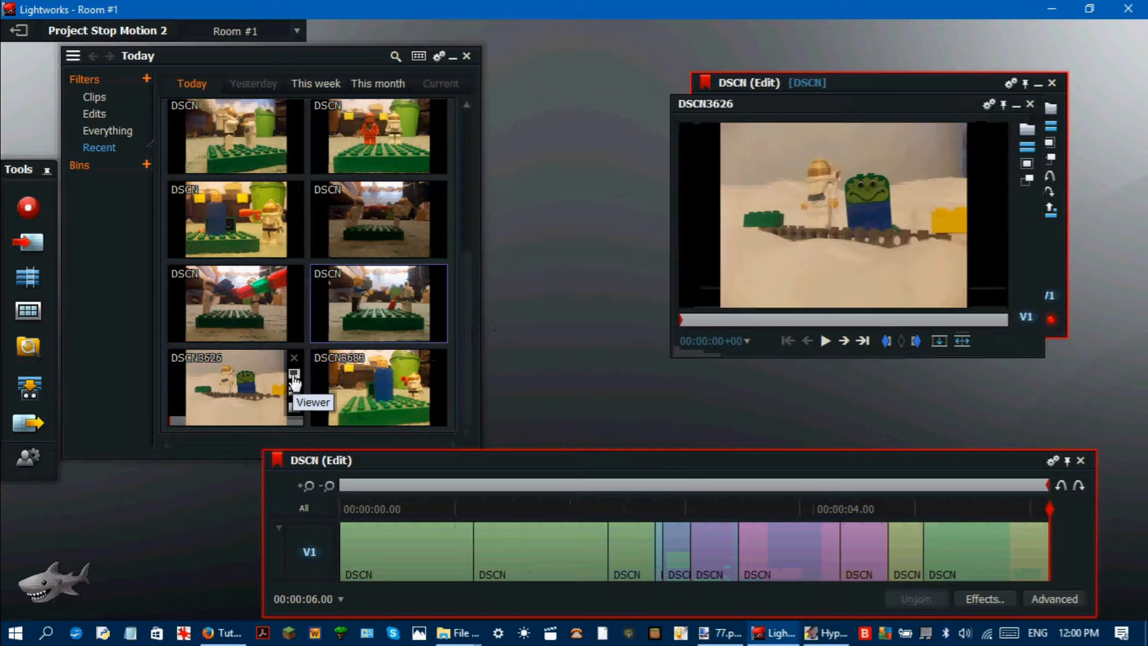
click(891, 341)
click(843, 344)
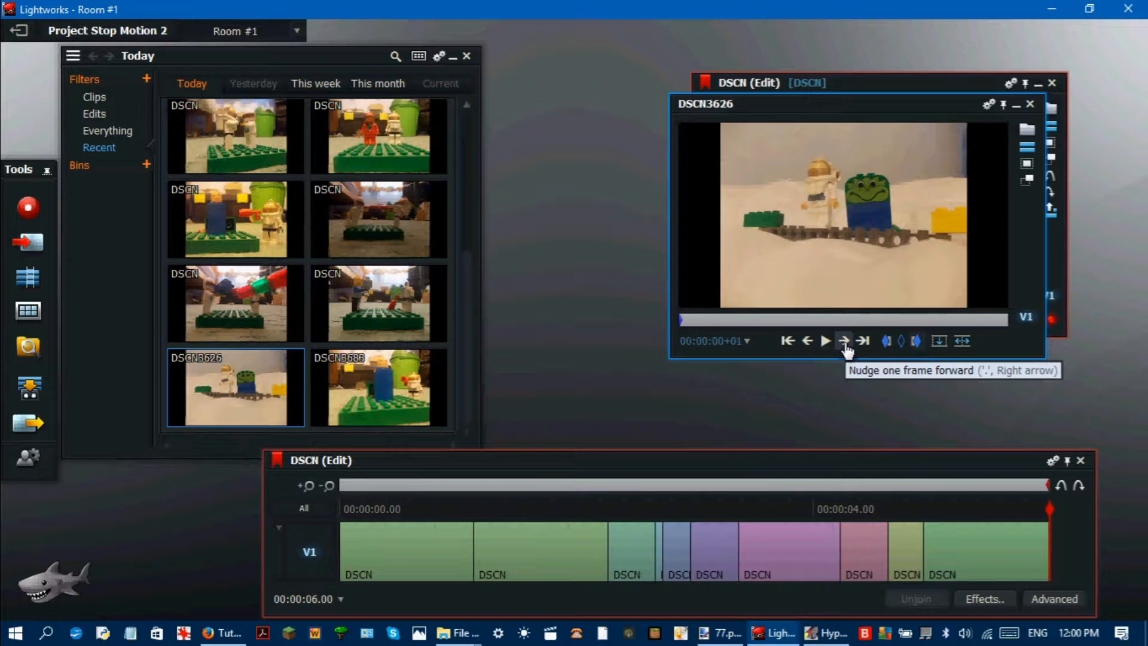
click(962, 342)
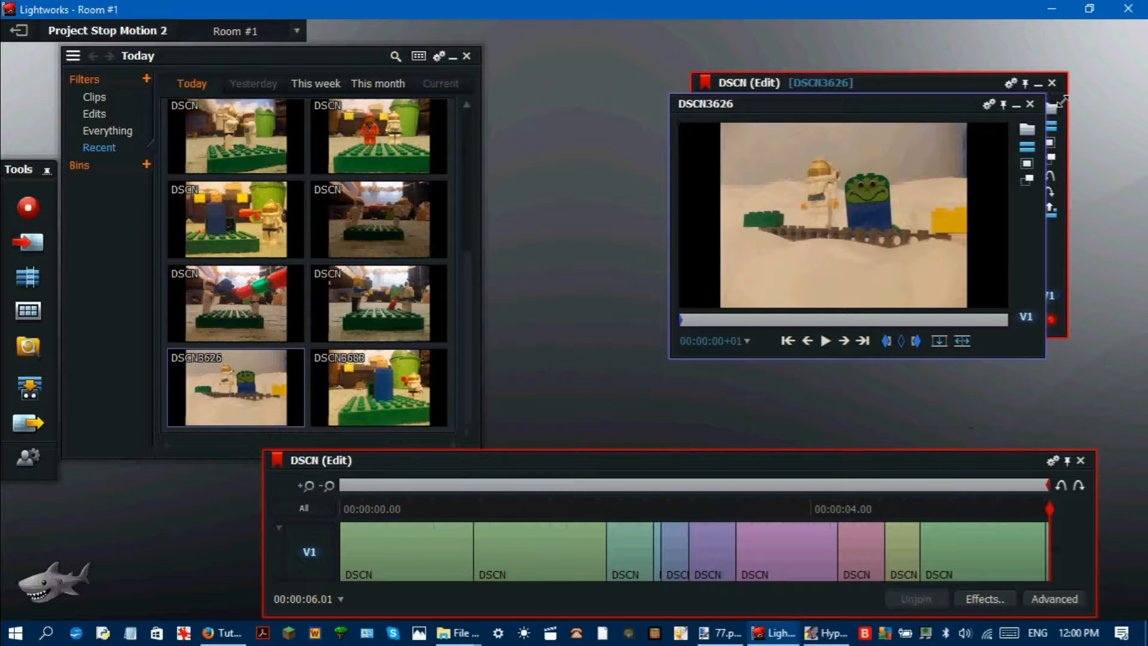
click(1032, 108)
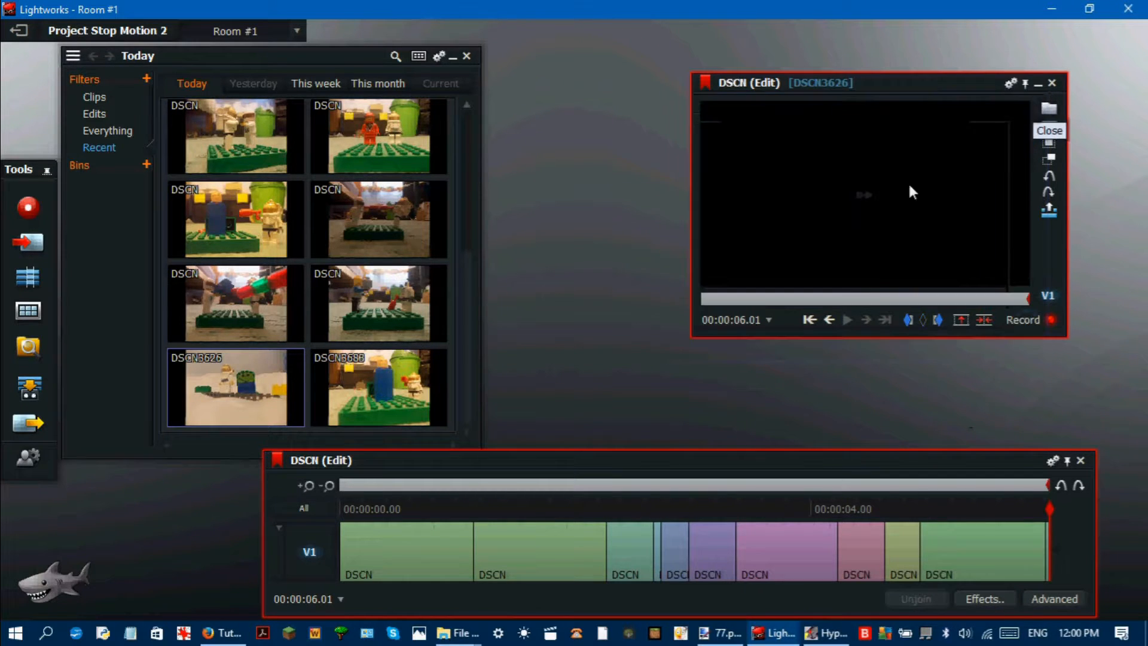
Mark a single frame of the still clip DSCN3683, insert it at the end of the edit and close its viewer
click(439, 378)
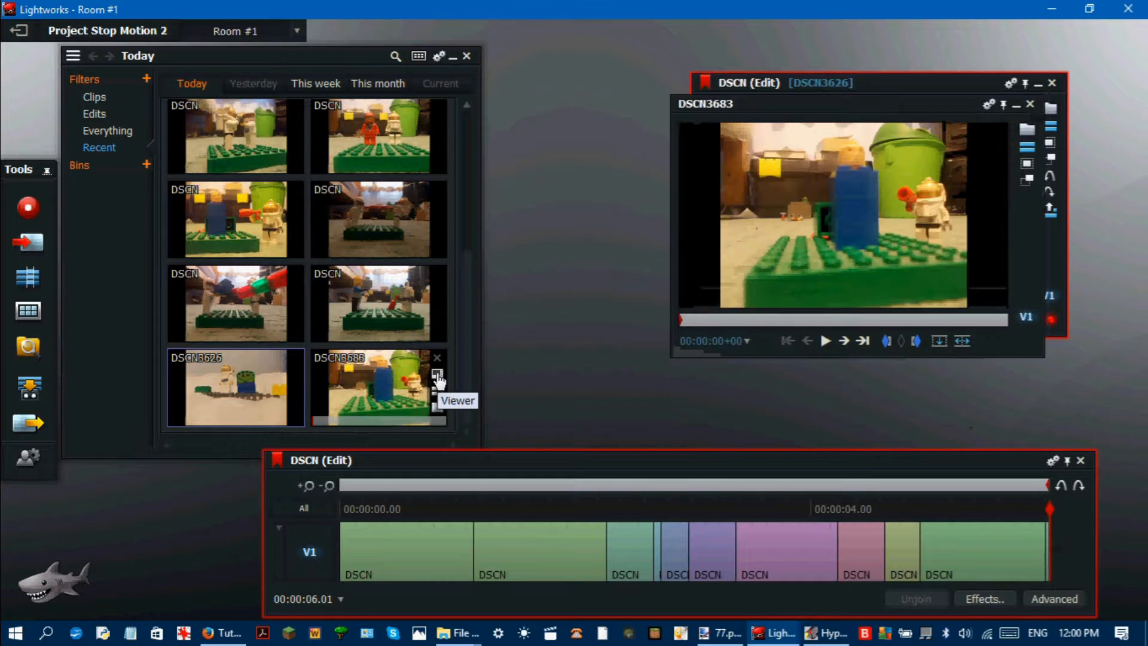
click(843, 340)
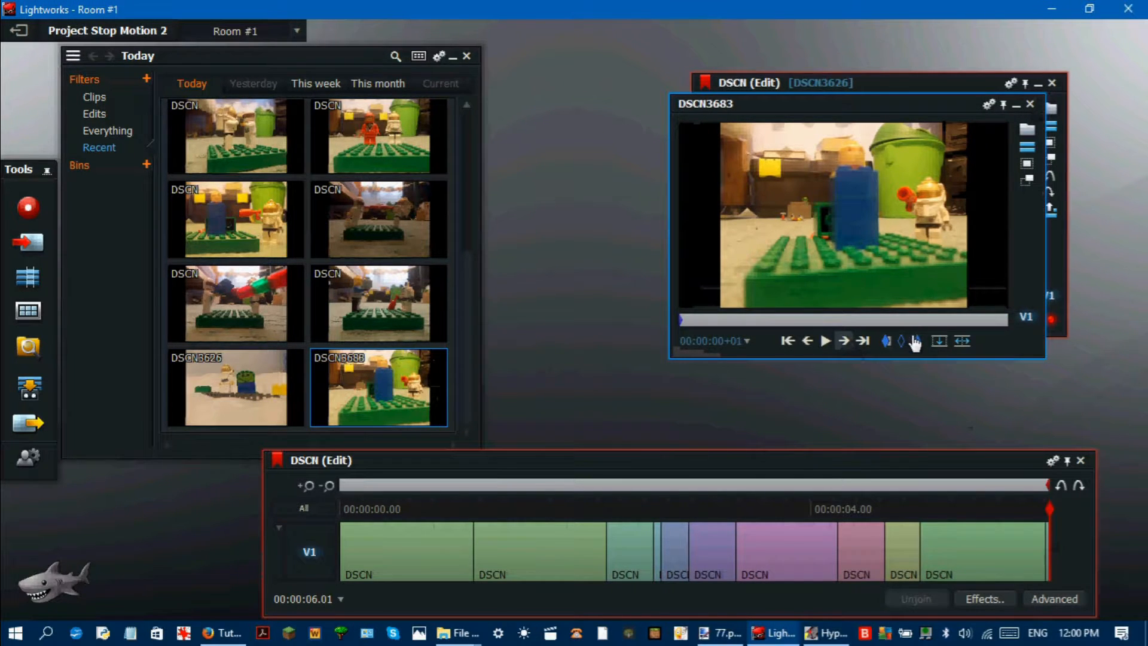
click(915, 342)
click(962, 342)
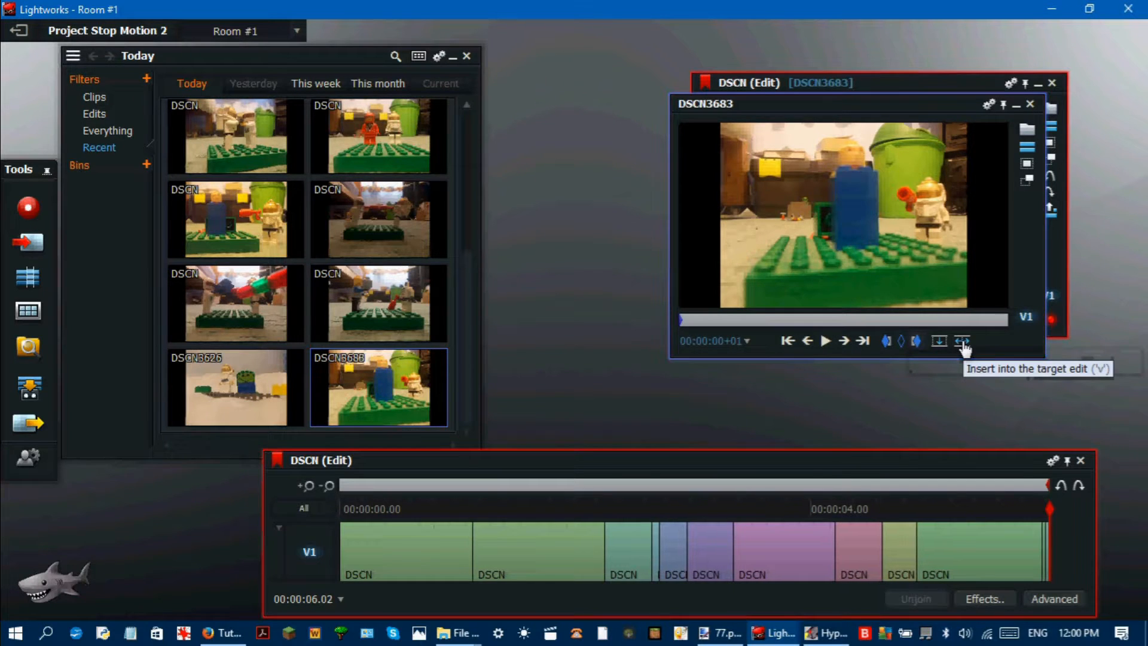
click(1031, 104)
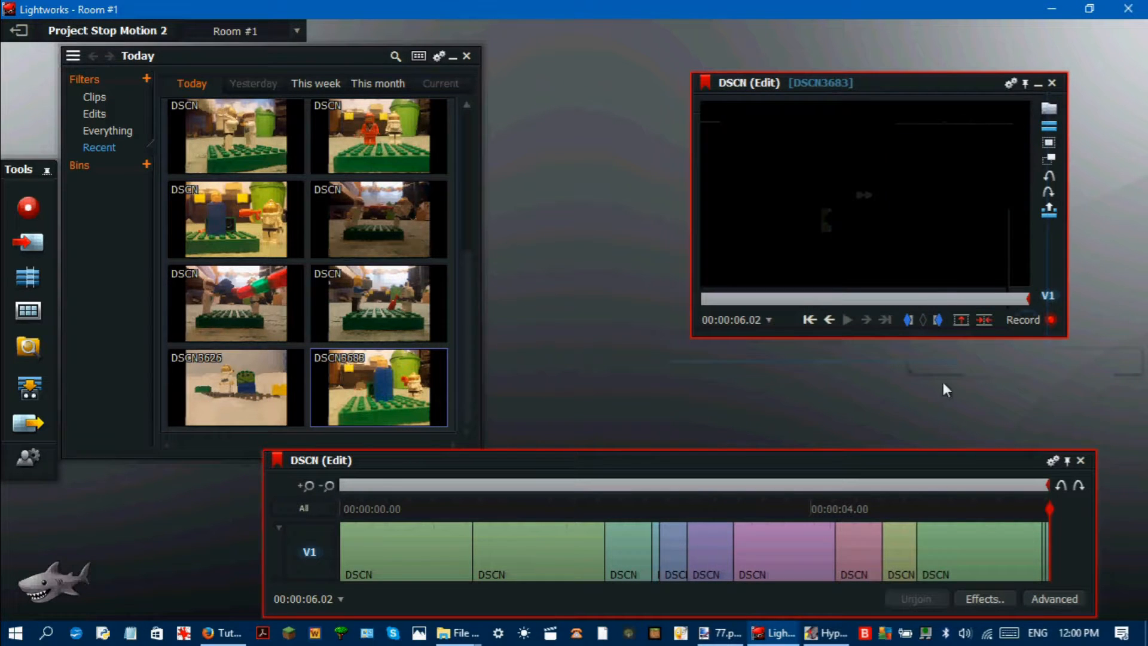
Return to the start of the edit and play the assembled stop-motion sequence through
drag(1048, 511, 304, 537)
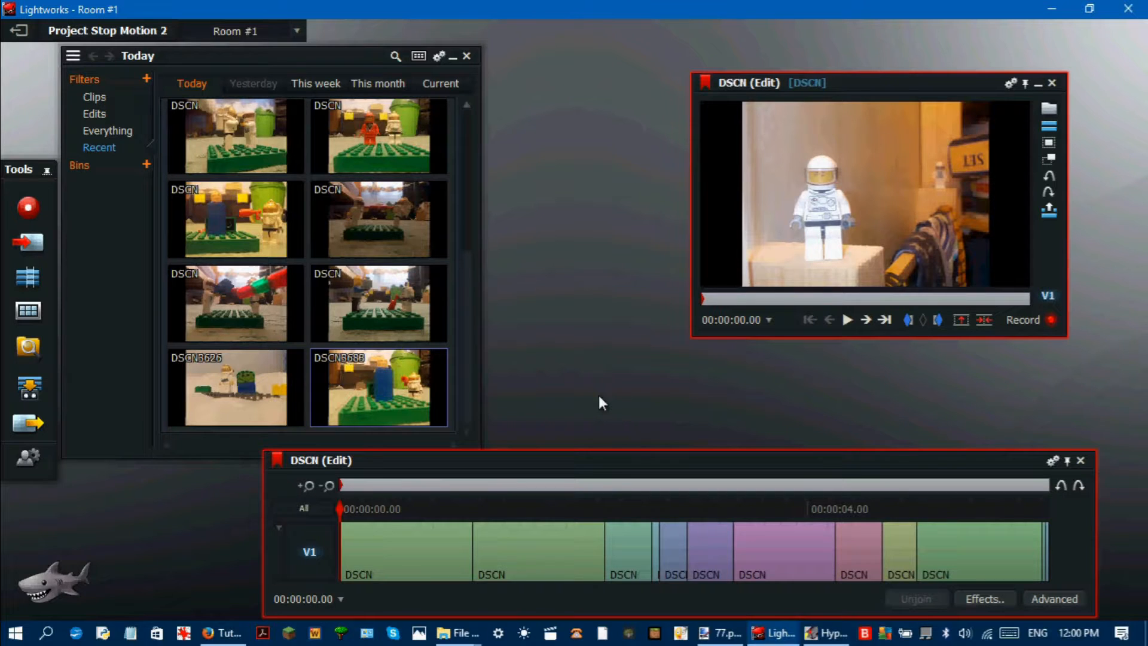
click(847, 320)
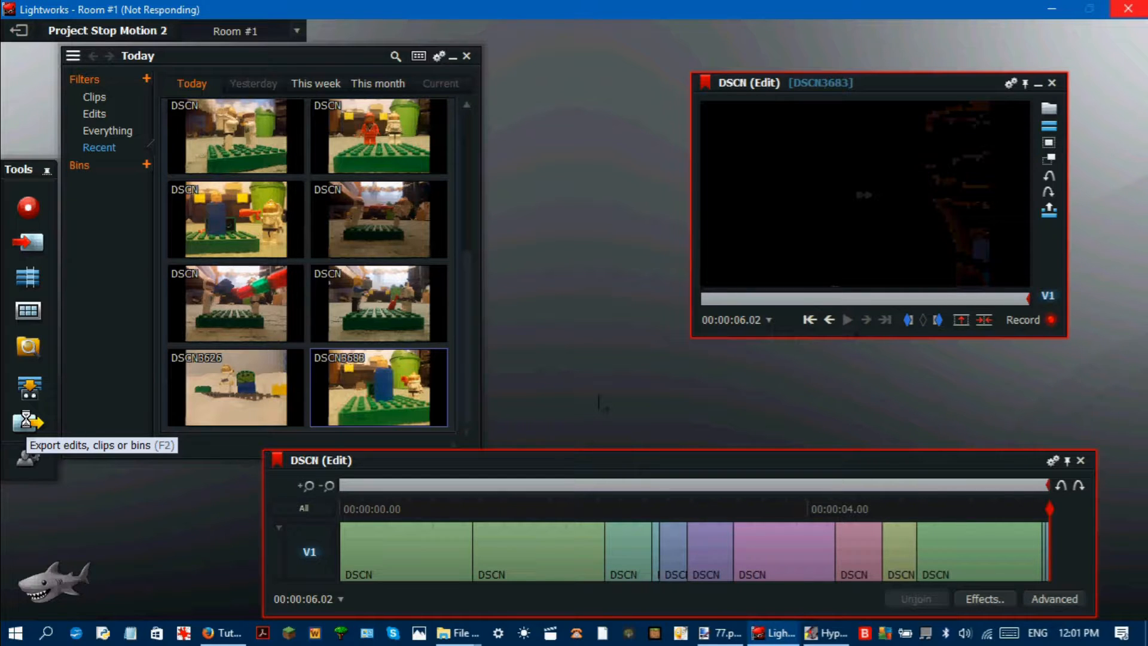
Set up a YouTube (max 720p) export of DSCN (Edit) with a new Freeze Ray folder inside Clips For Editing as its destination
click(27, 424)
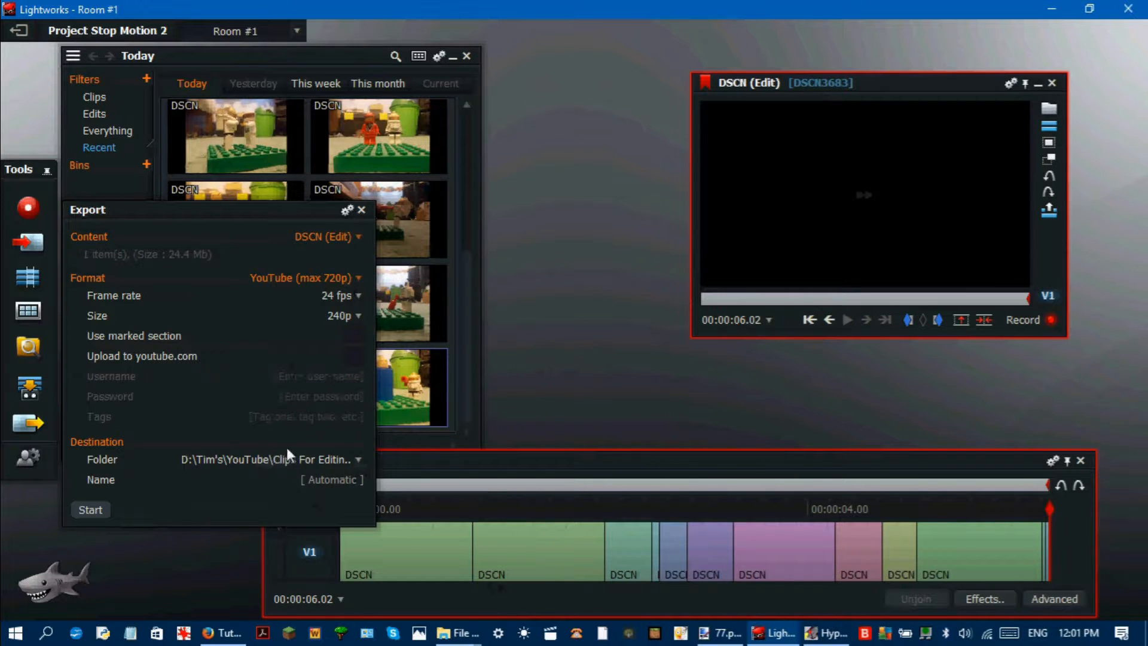
click(347, 460)
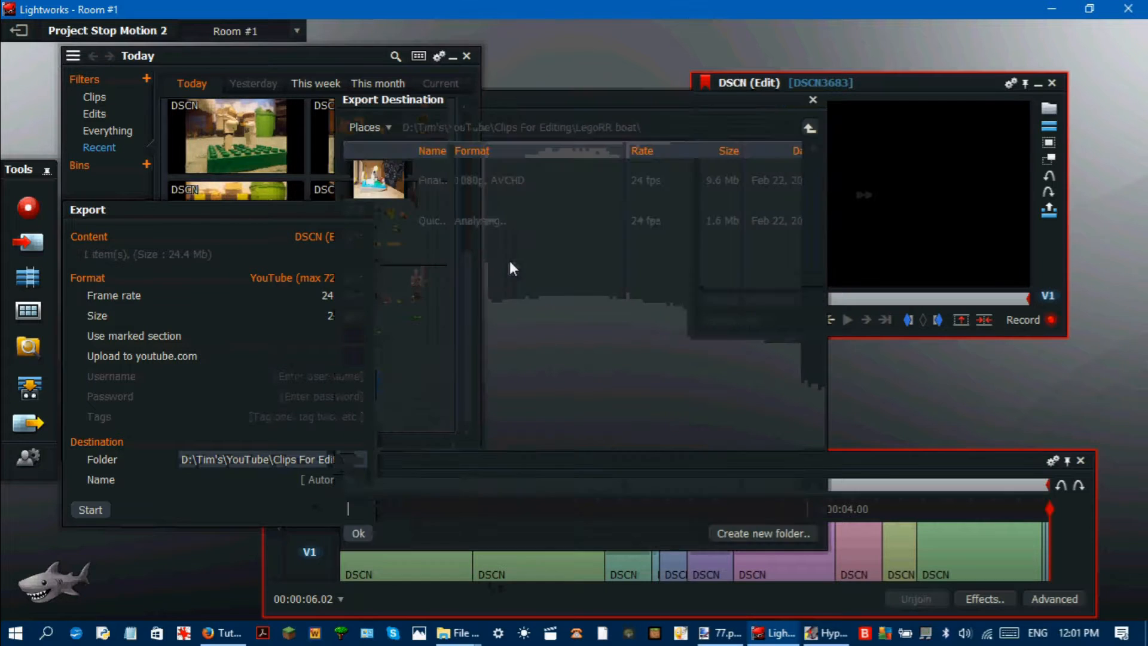
click(810, 129)
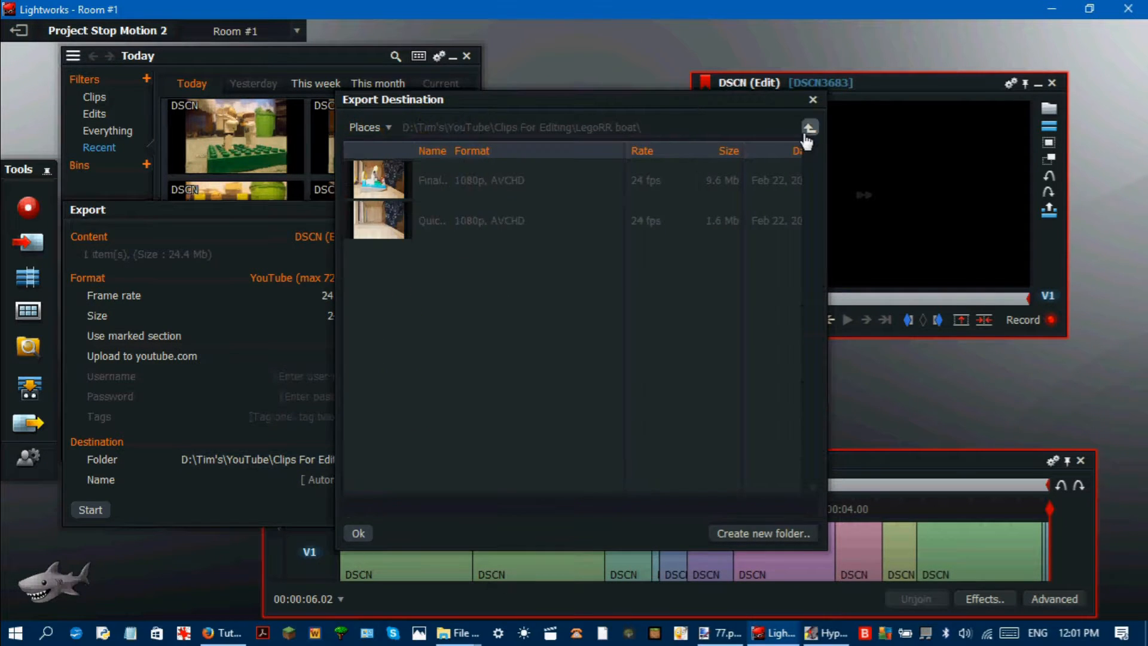
click(763, 534)
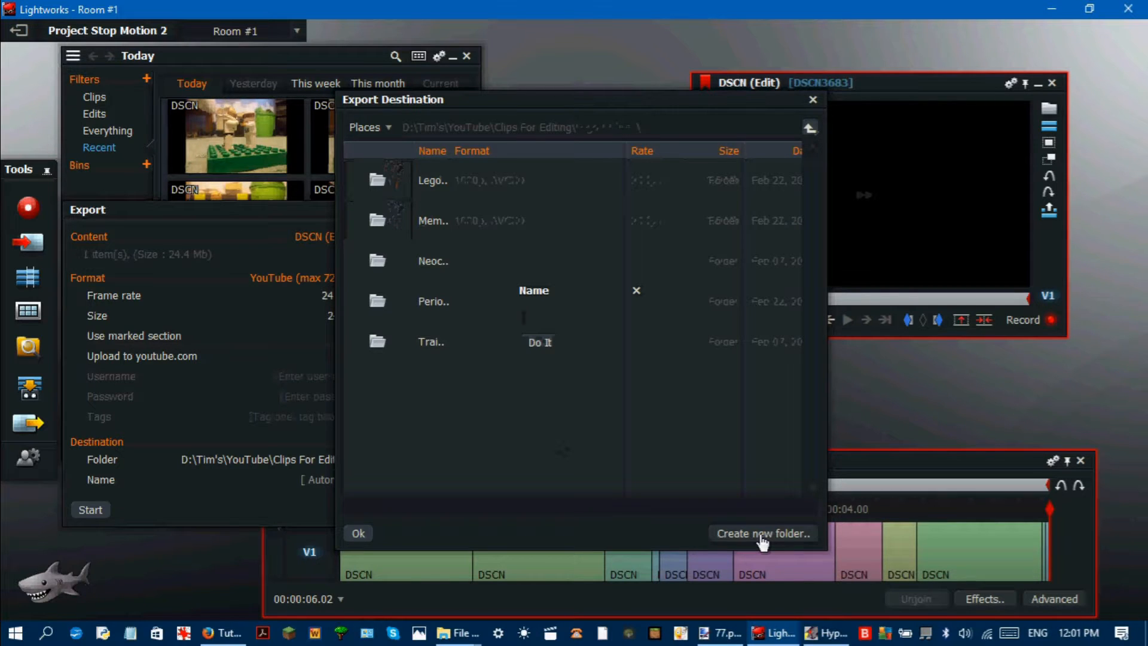
text(Freeze Ray)
click(553, 349)
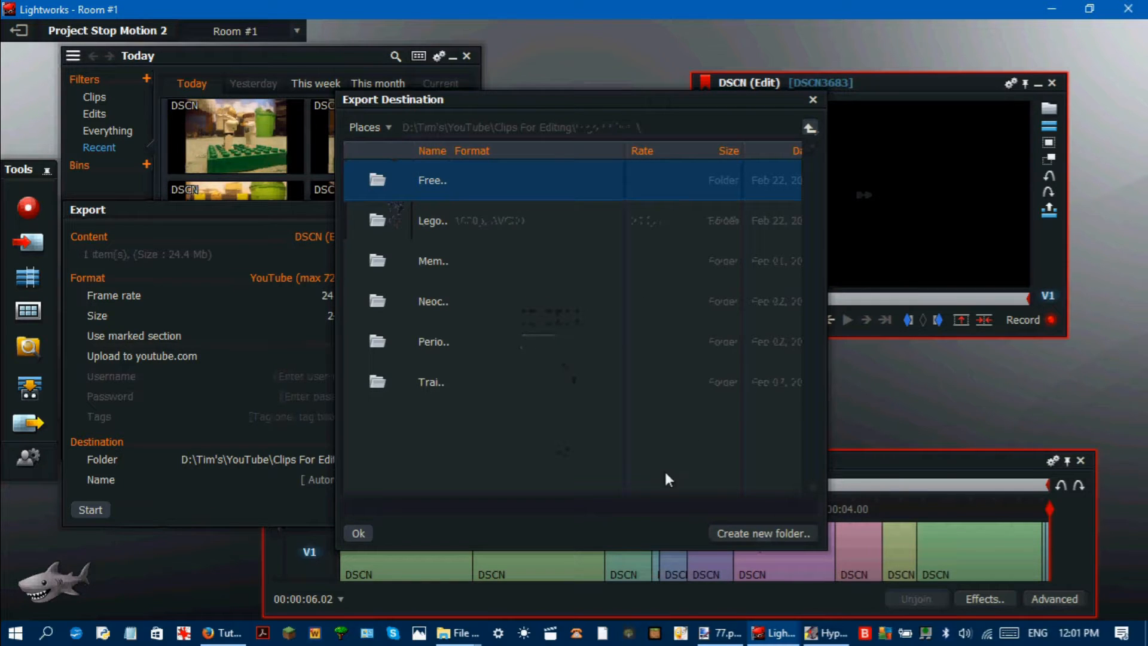
double_click(429, 197)
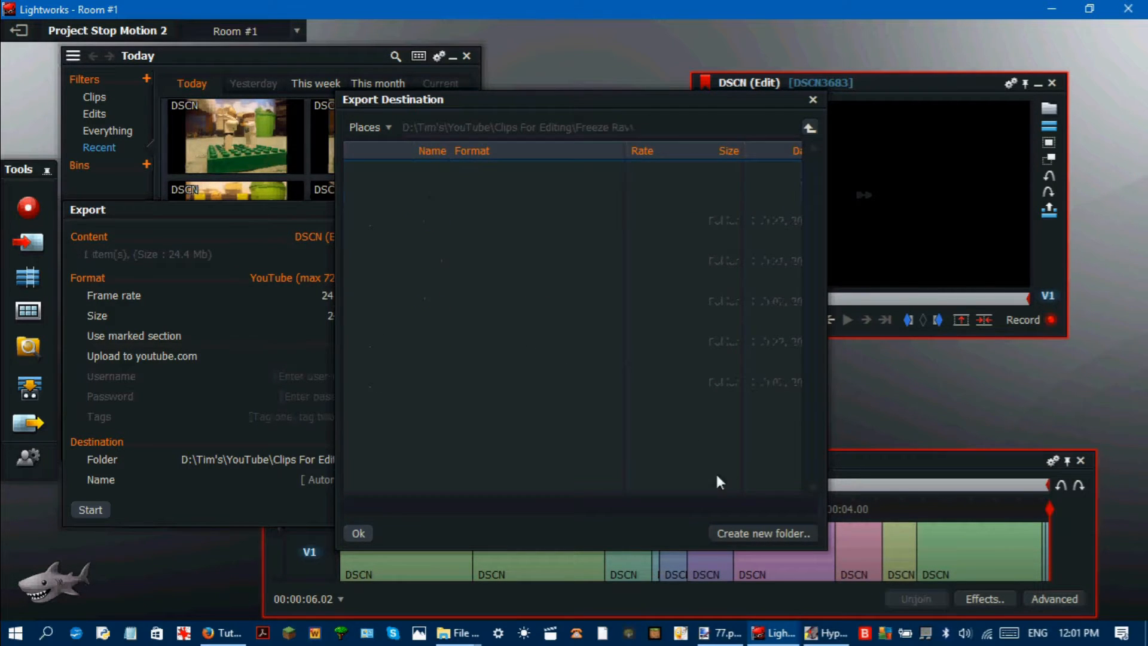
click(370, 535)
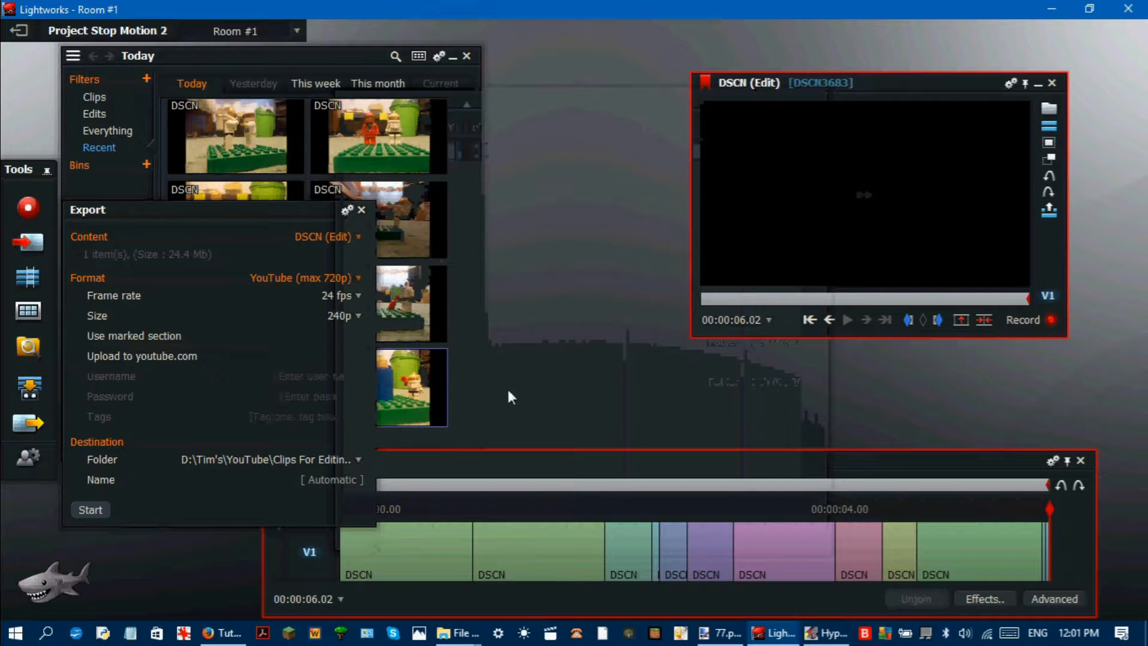
Run the export of DSCN (Edit) and close the tasks log after reviewing the exported file's entry
click(87, 515)
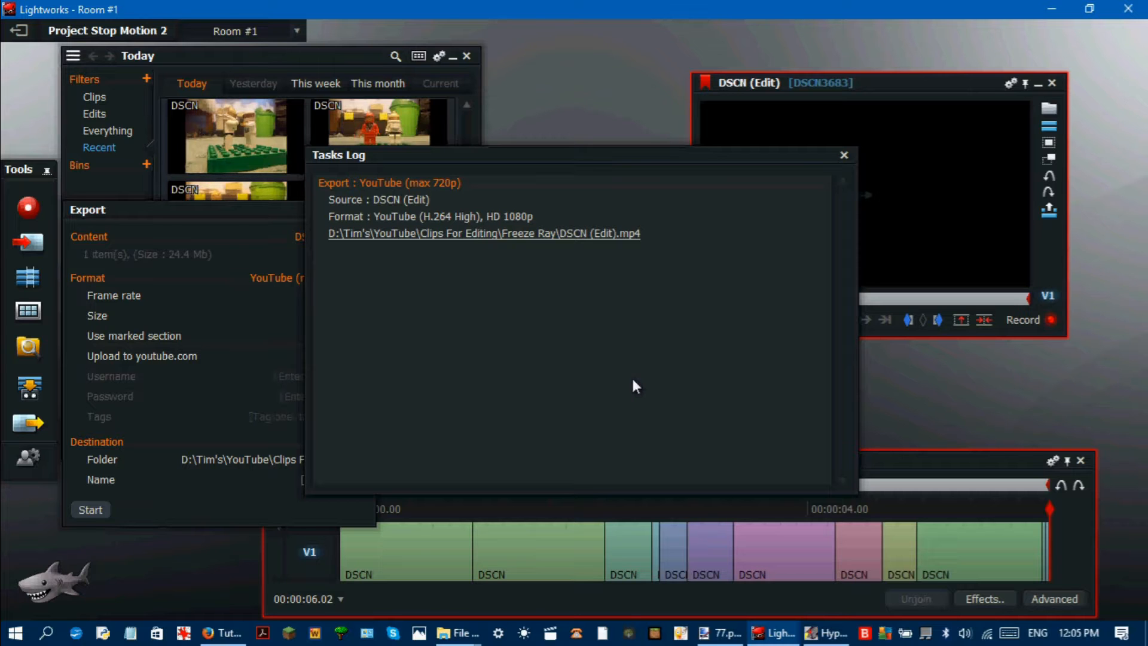
drag(688, 155, 670, 137)
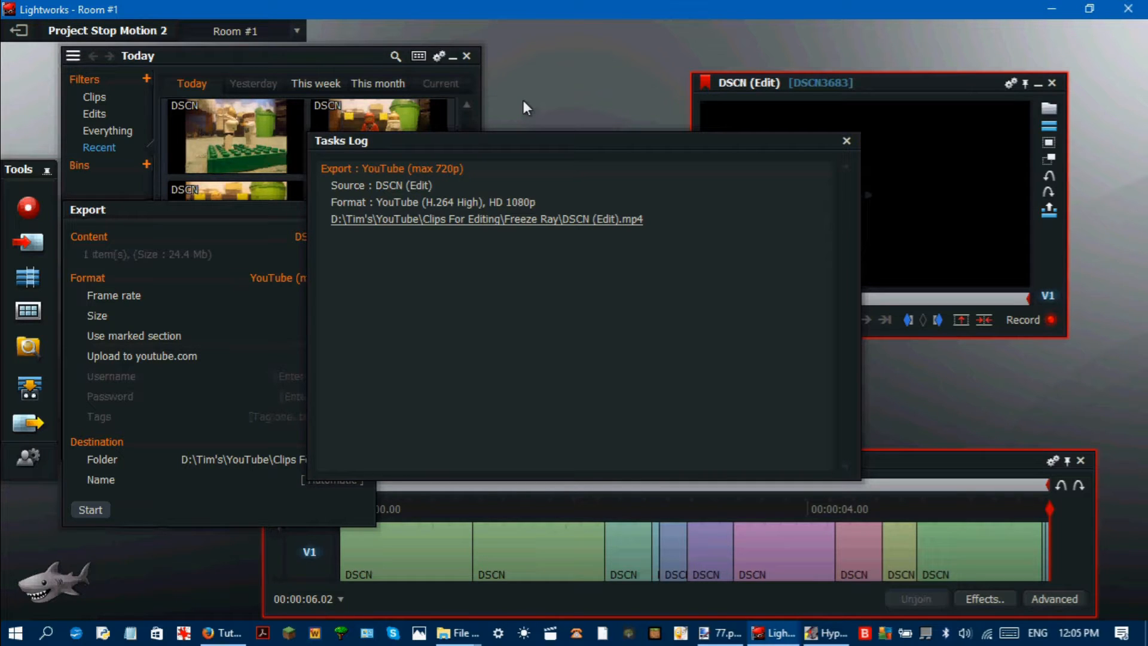
click(847, 143)
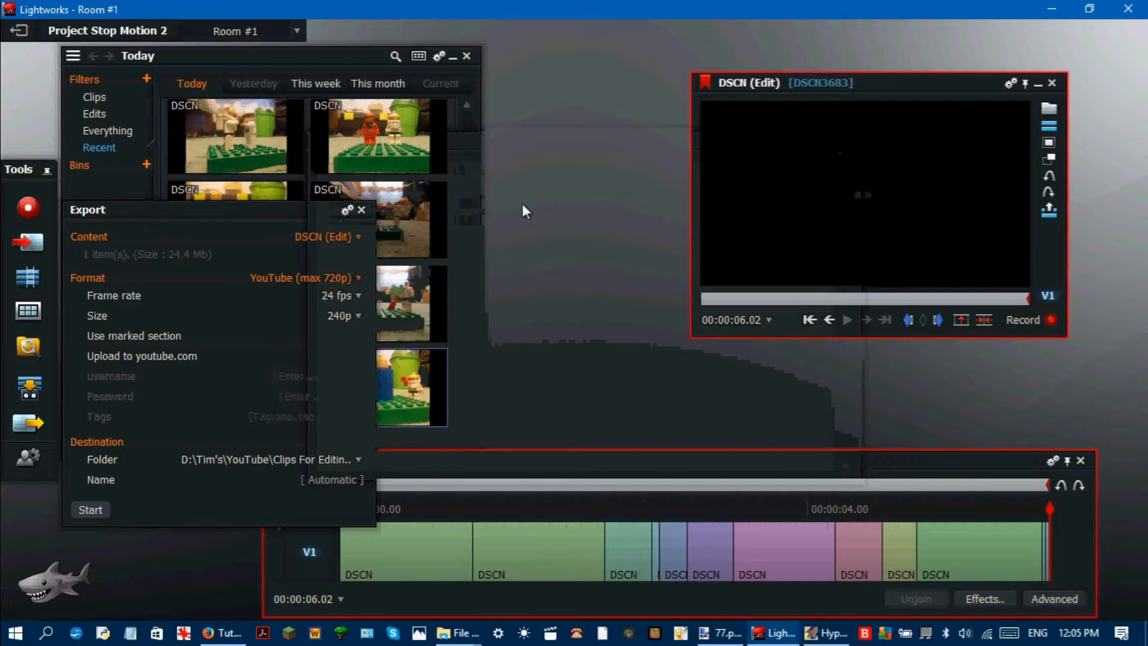
Close the export settings and delete the eight tagged DSCN clips together with their logs and media files
click(361, 210)
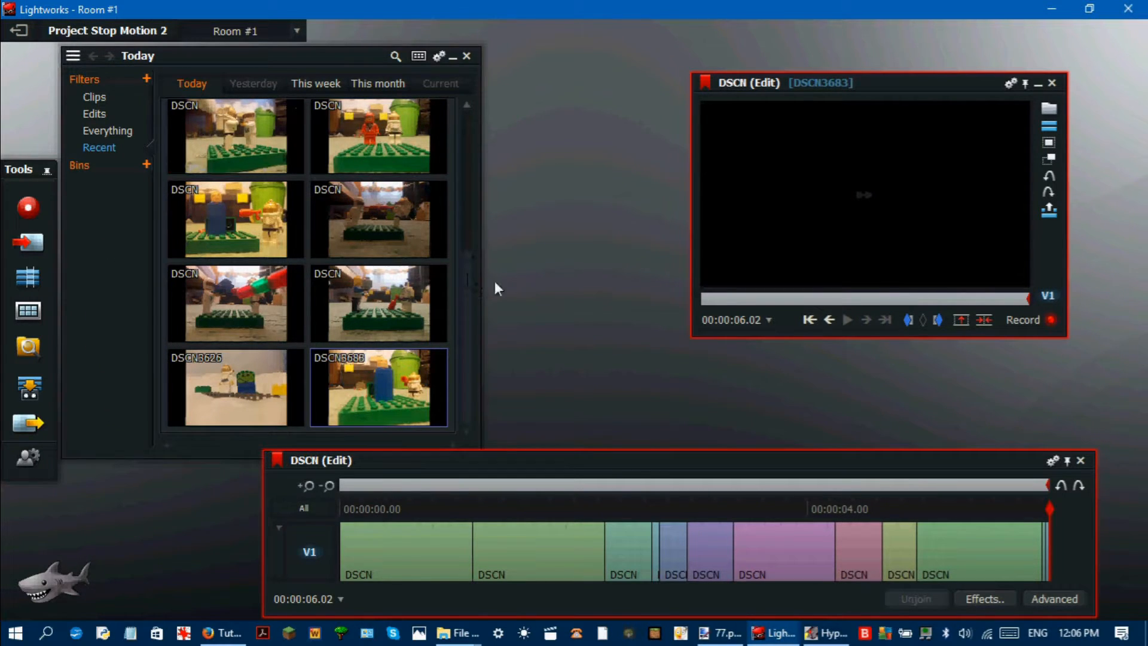
drag(448, 397, 218, 116)
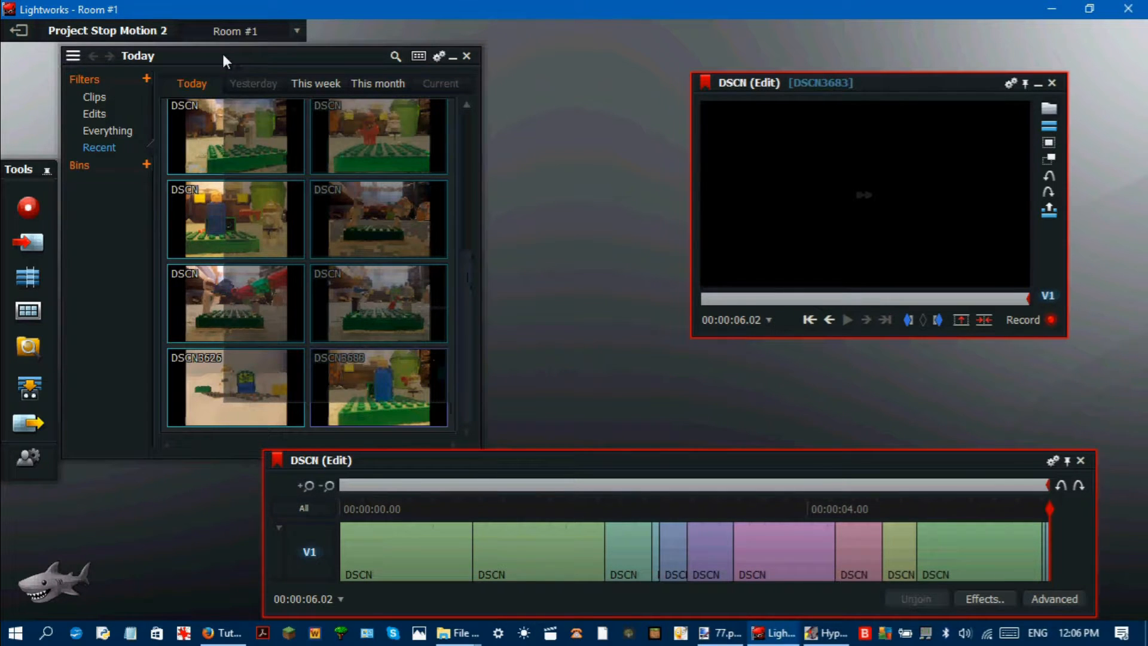
drag(466, 310, 465, 210)
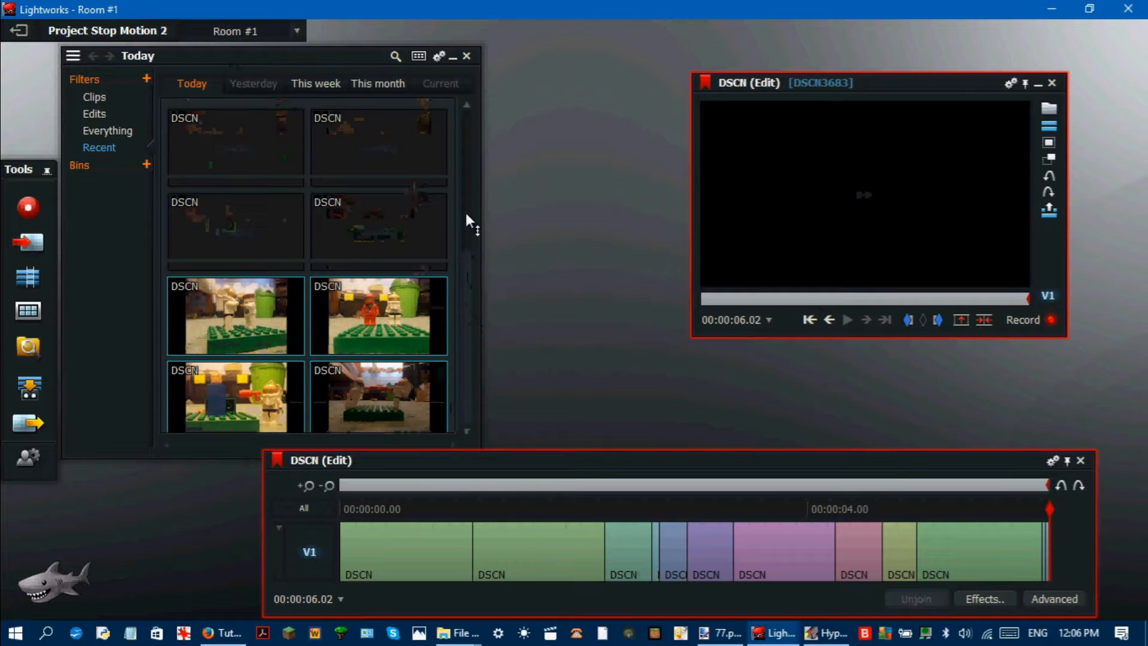
right_click(361, 323)
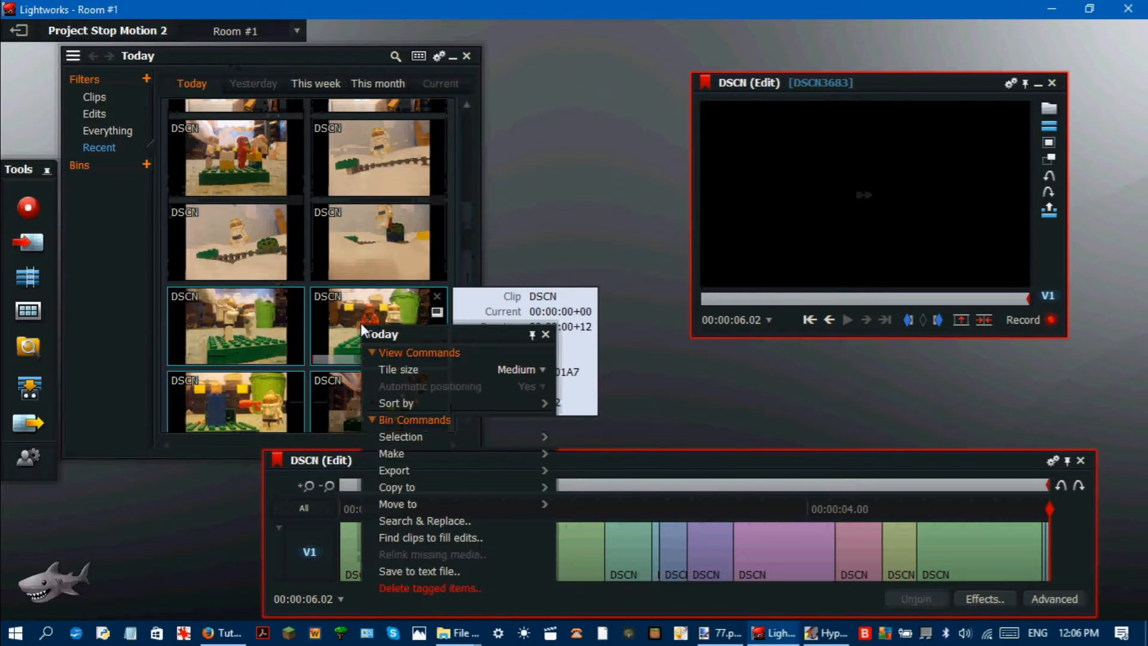
click(429, 589)
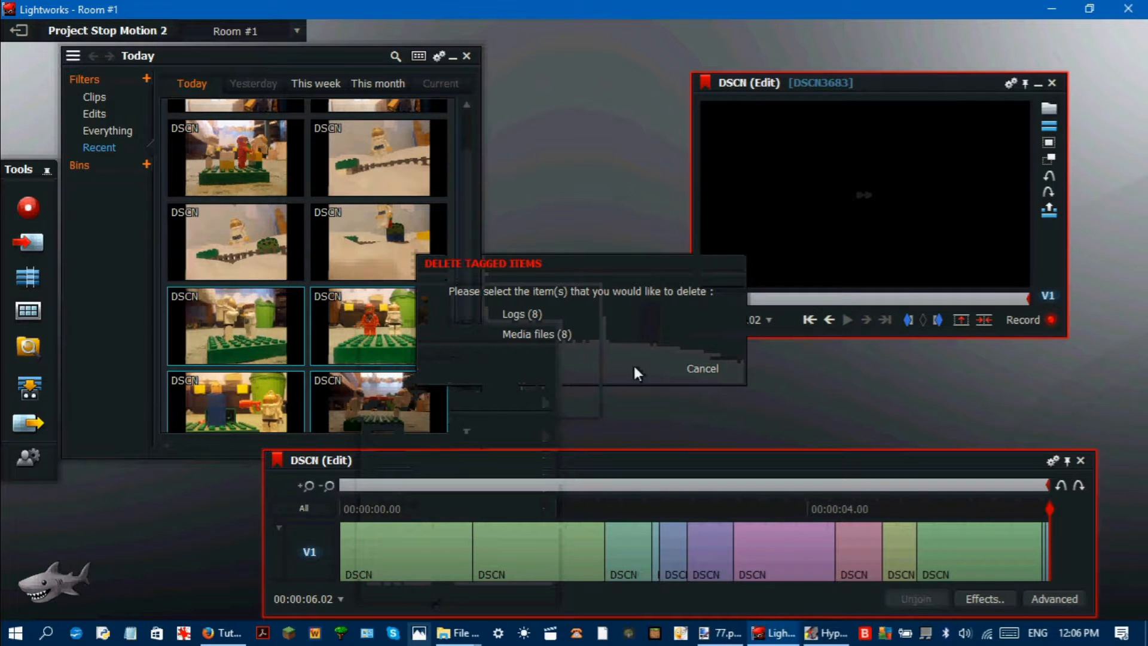
click(650, 314)
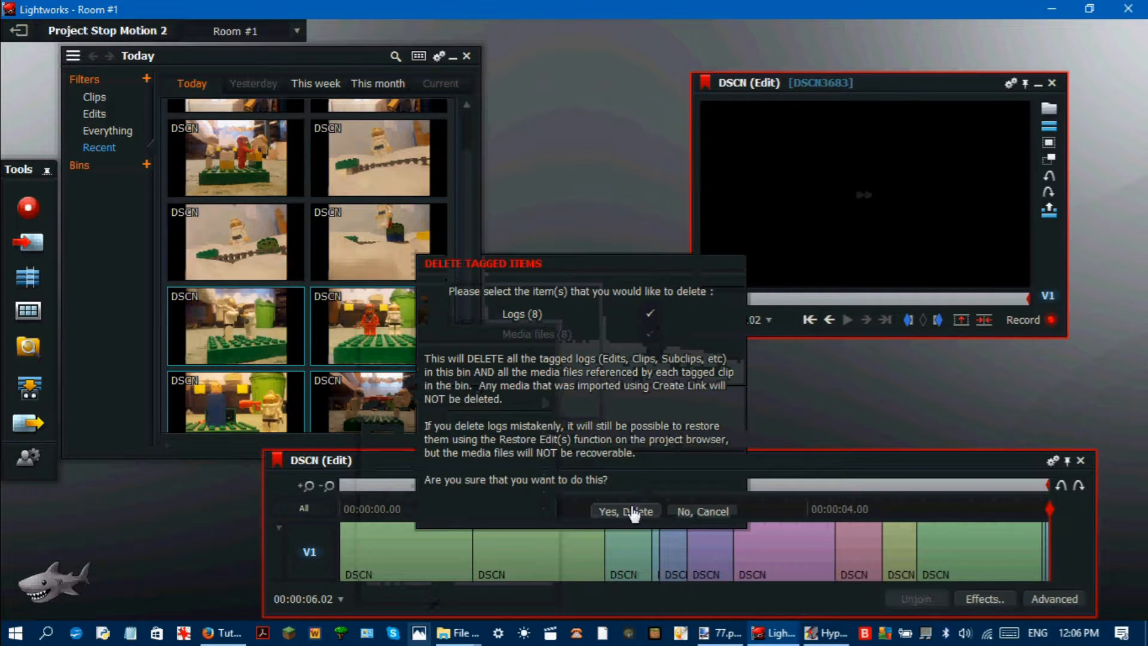
click(628, 511)
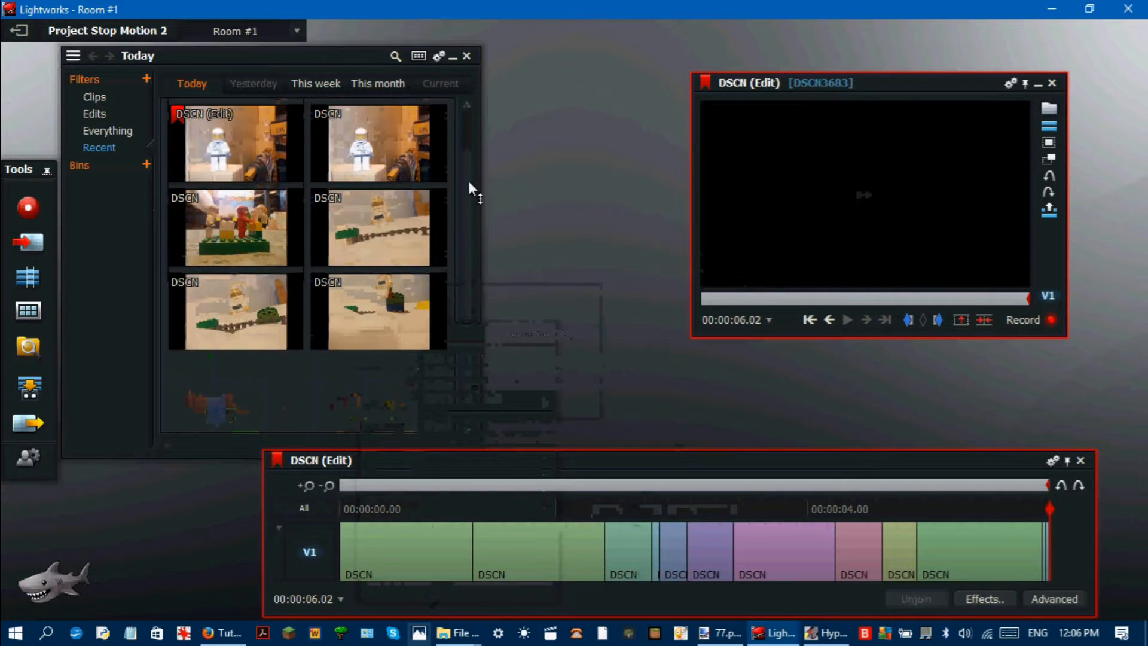
Delete the remaining six items, including DSCN (Edit), with their logs and media, and check every content filter for leftovers
mouse_move(251, 131)
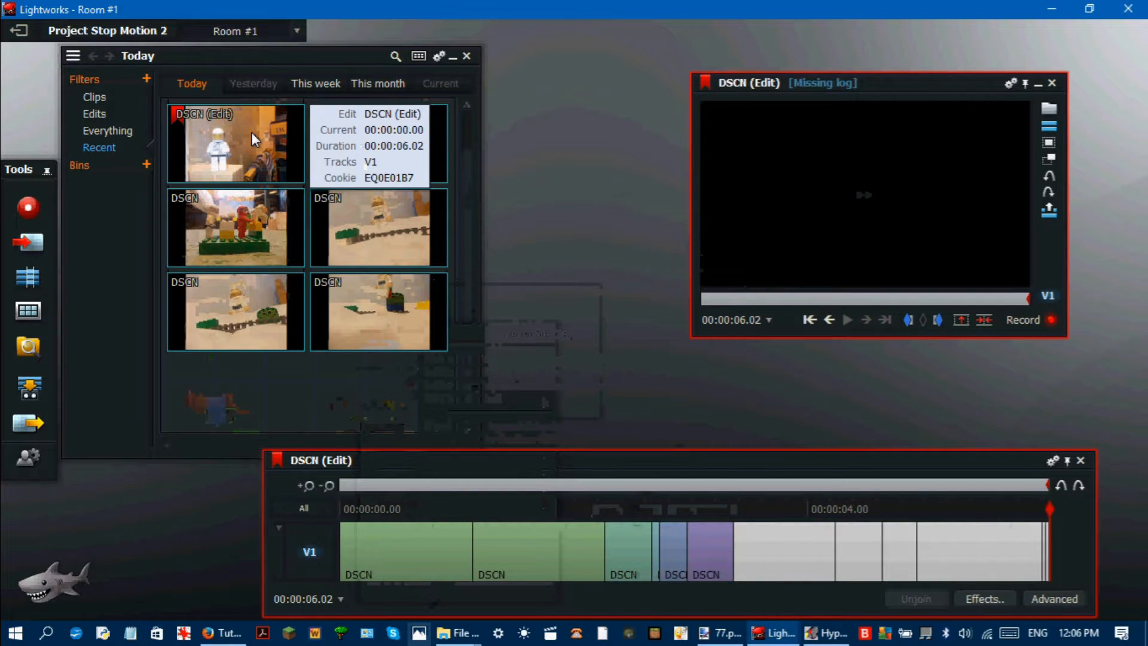
right_click(353, 253)
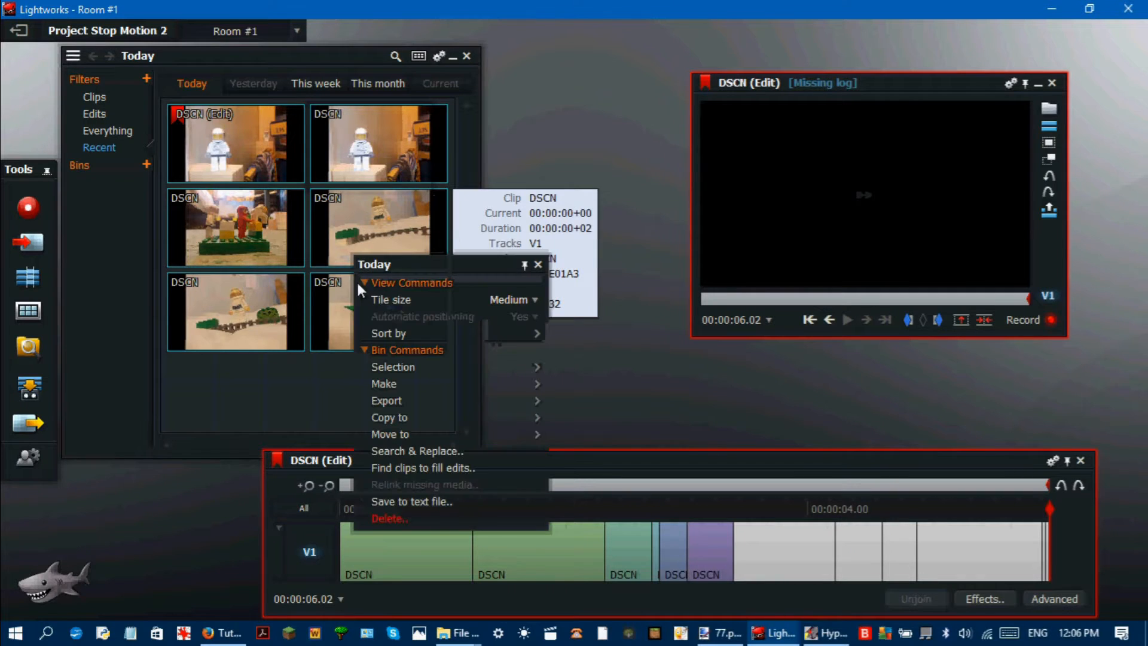
click(395, 523)
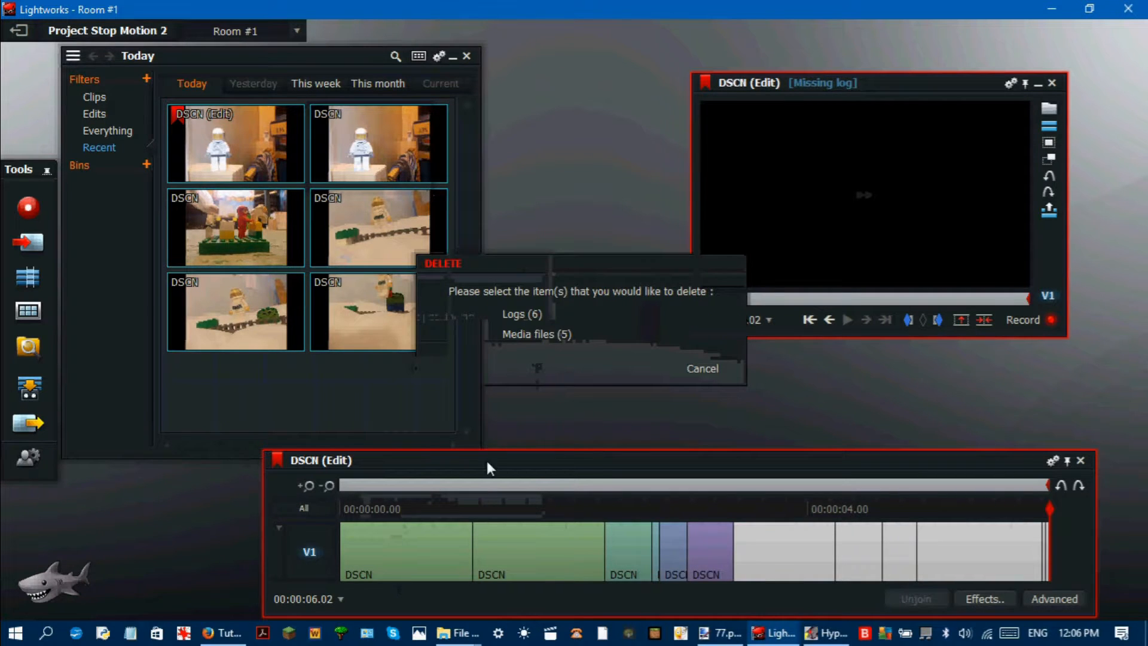
click(652, 317)
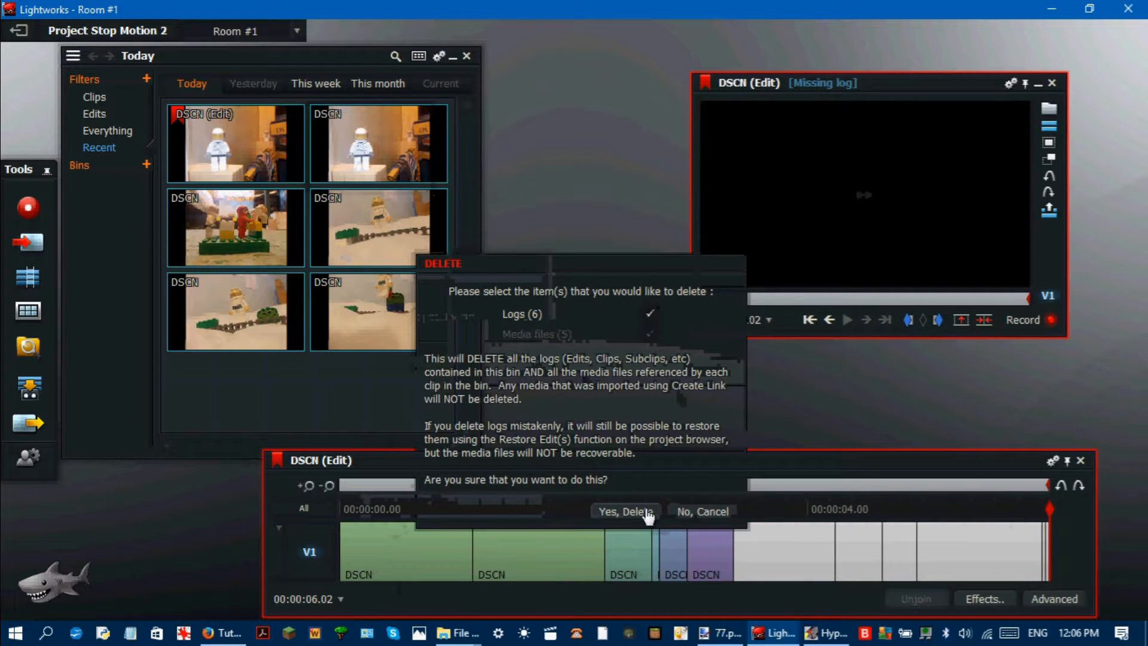
click(628, 510)
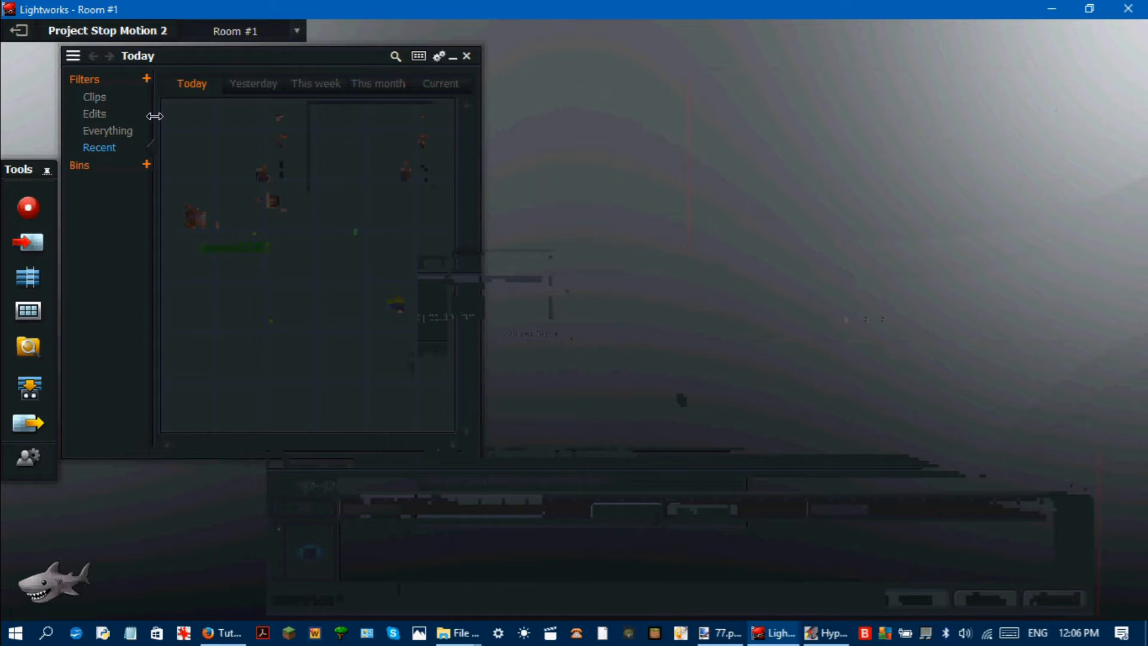
click(136, 115)
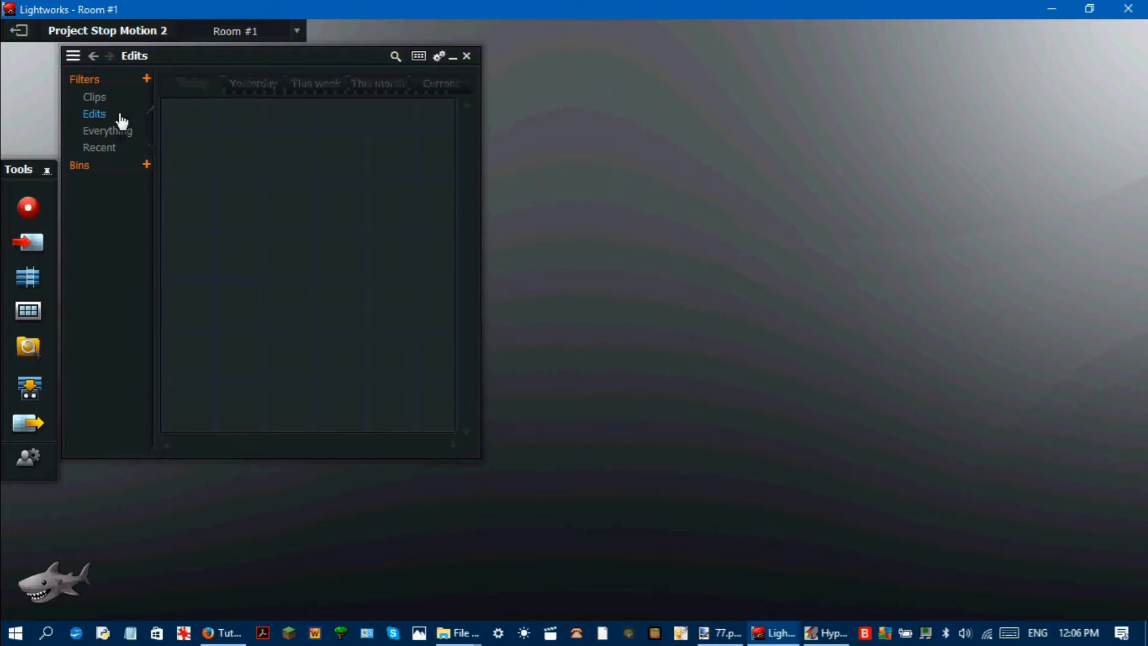
click(121, 98)
click(123, 114)
click(123, 133)
click(121, 150)
Import the exported DSCN (Edit).mp4 from the Freeze Ray folder inside Clips For Editing
click(32, 245)
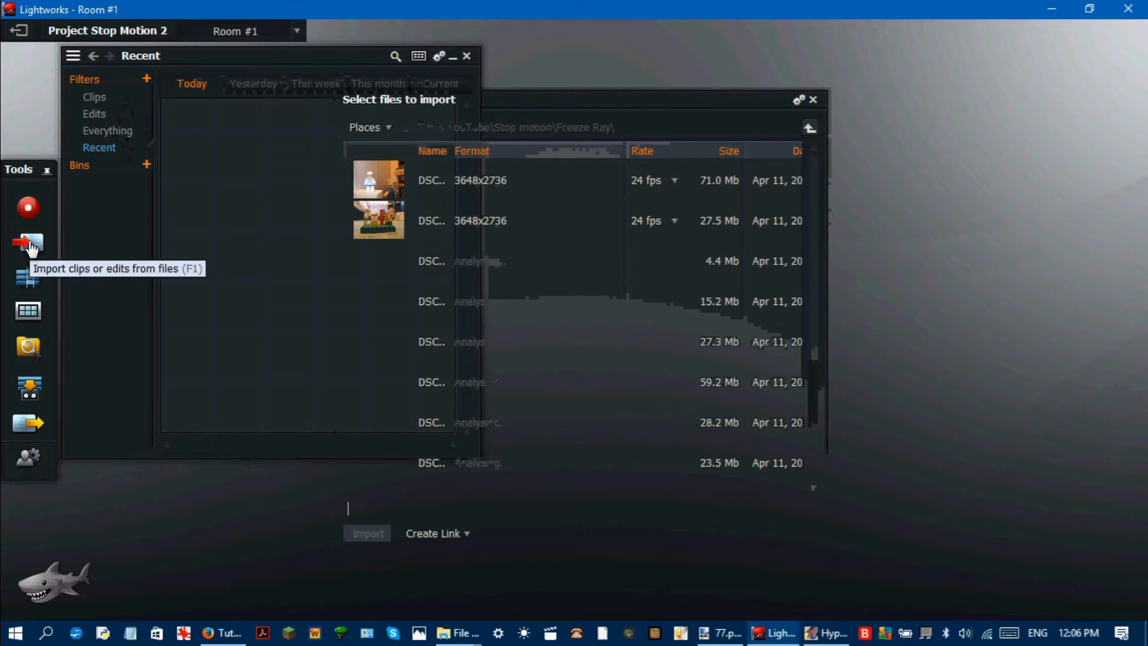
click(811, 127)
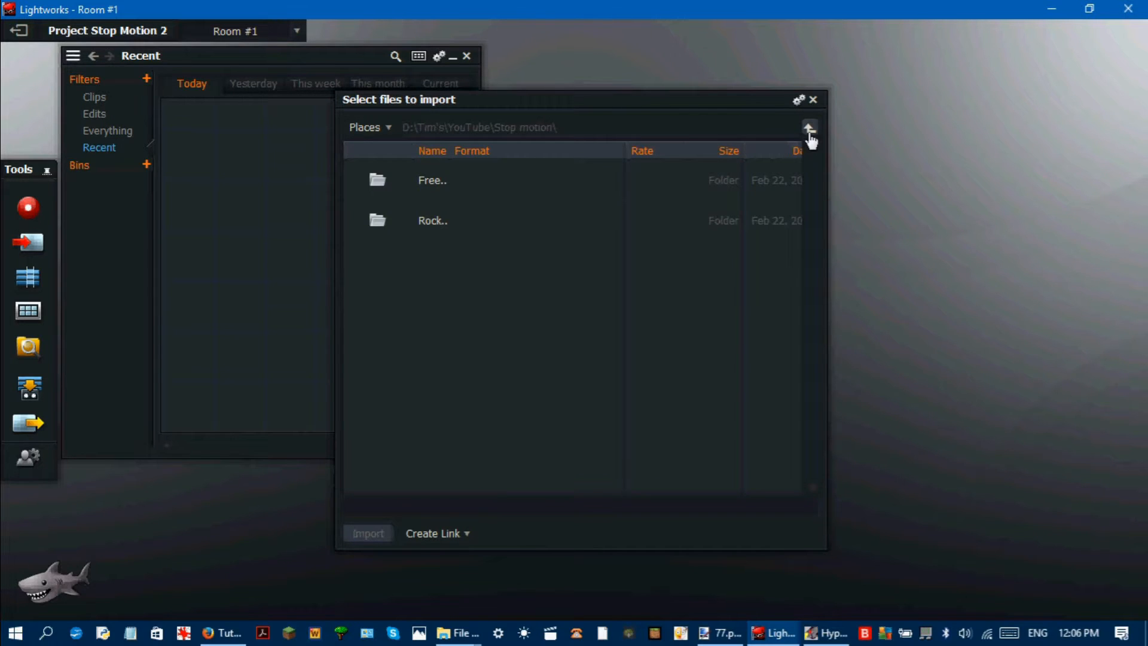
click(811, 128)
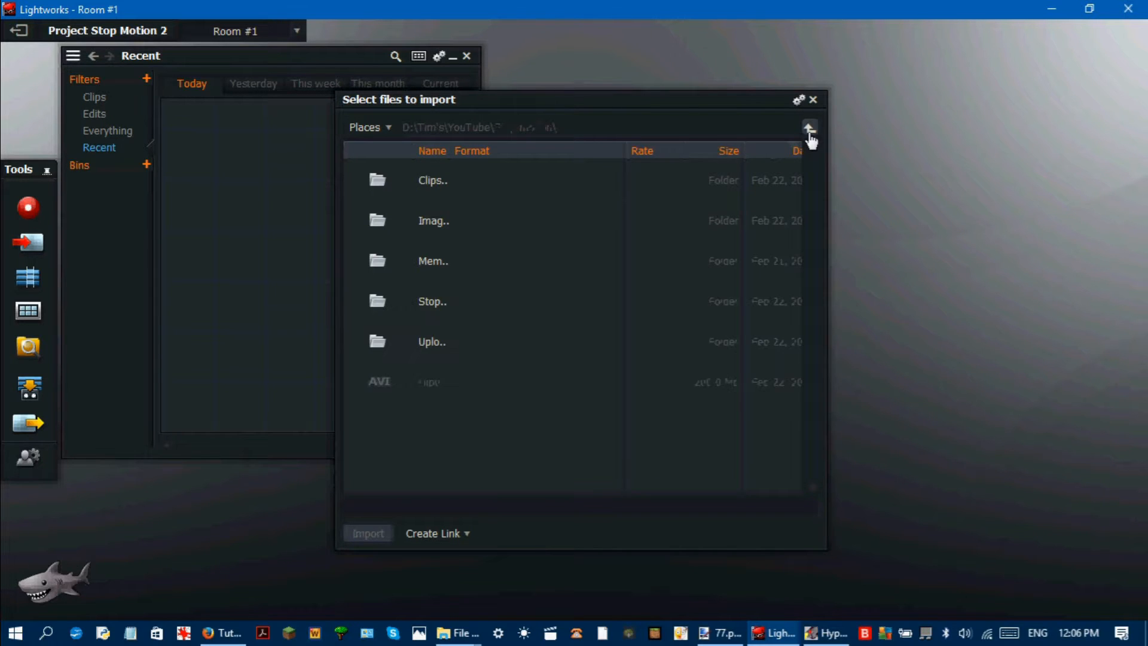
double_click(441, 189)
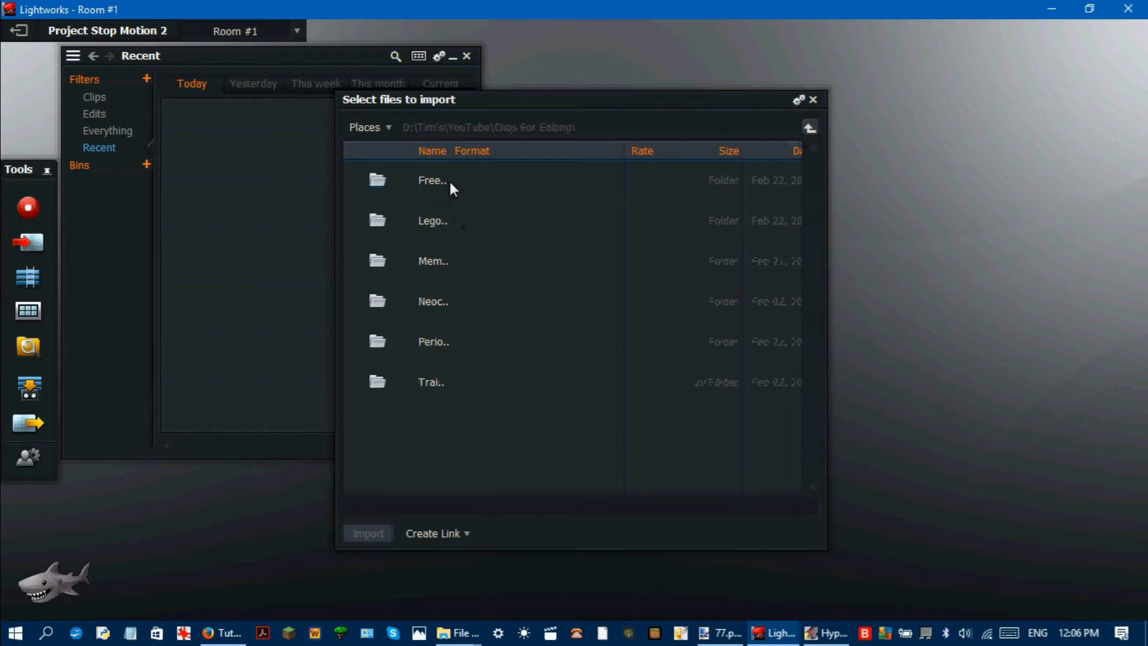
double_click(450, 180)
click(450, 182)
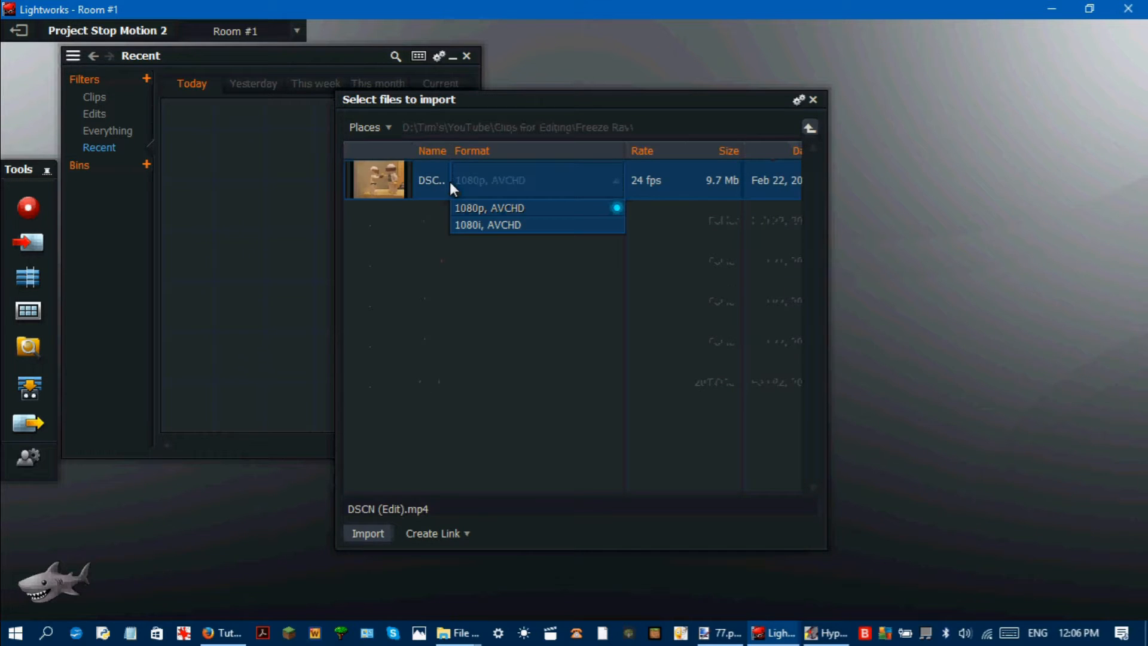
click(454, 279)
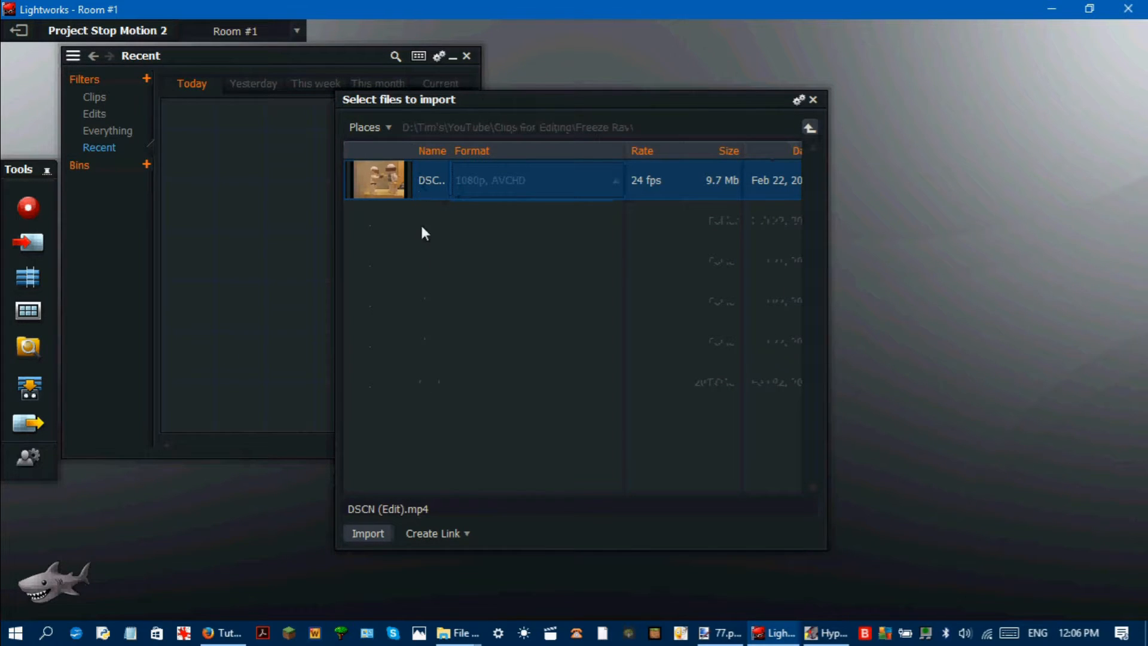
click(368, 534)
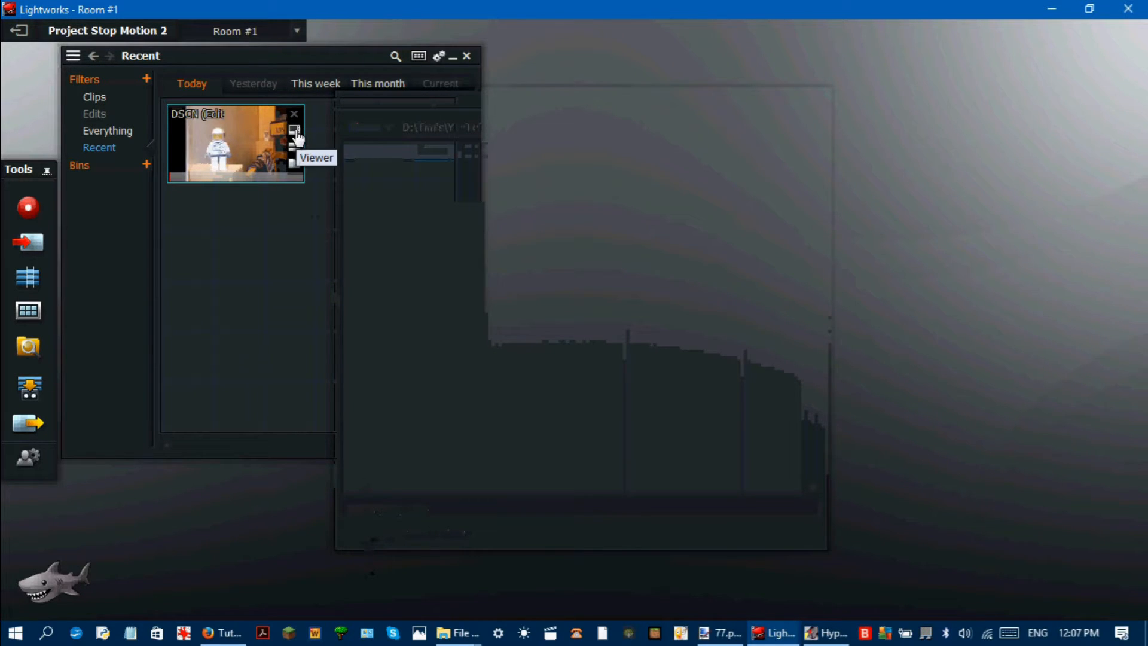
View the imported stop-motion clip, play it through and reposition its viewer
click(297, 137)
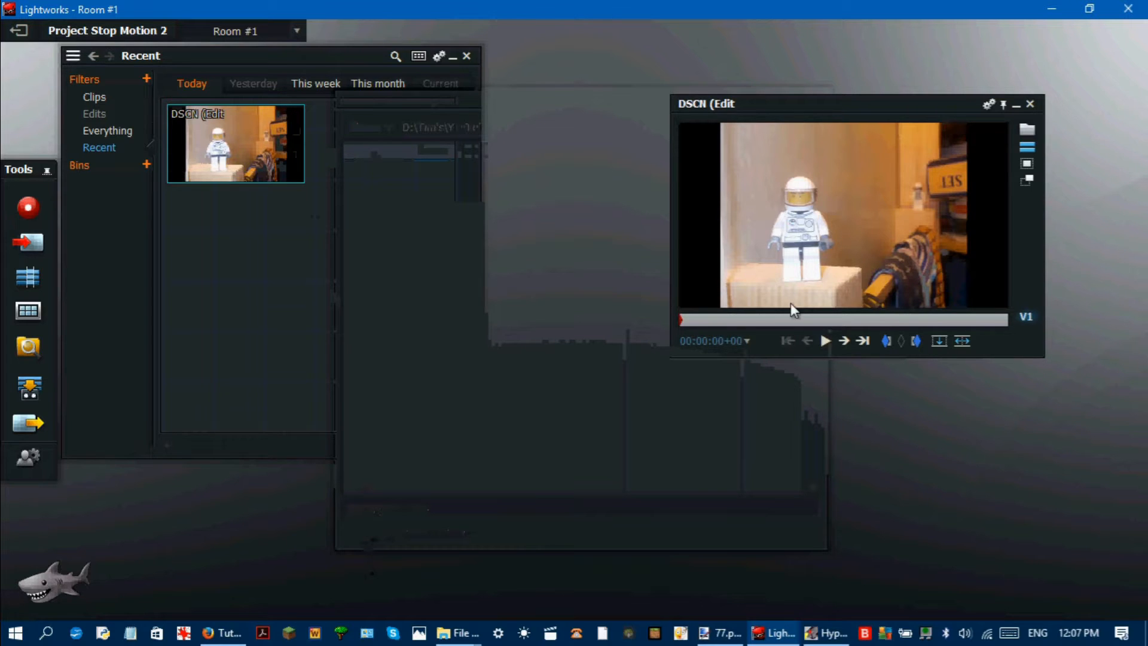
click(826, 341)
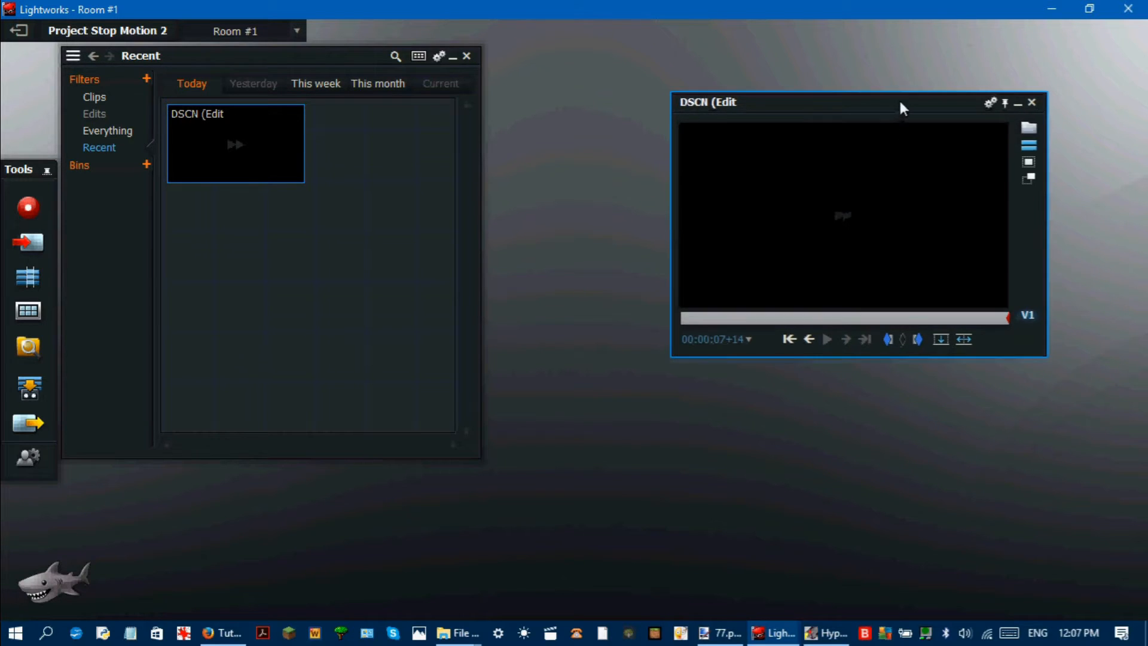
drag(899, 100, 947, 66)
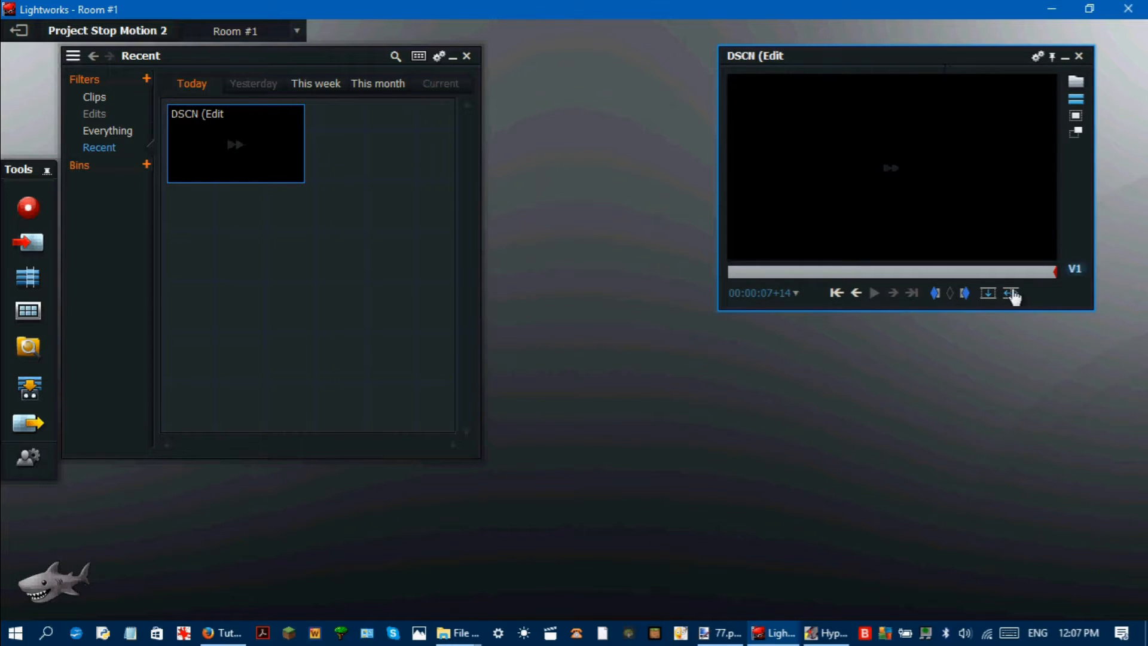
Insert the whole imported clip into a new edit and scrub through its timeline from start to end and back
drag(982, 273, 670, 250)
click(1011, 292)
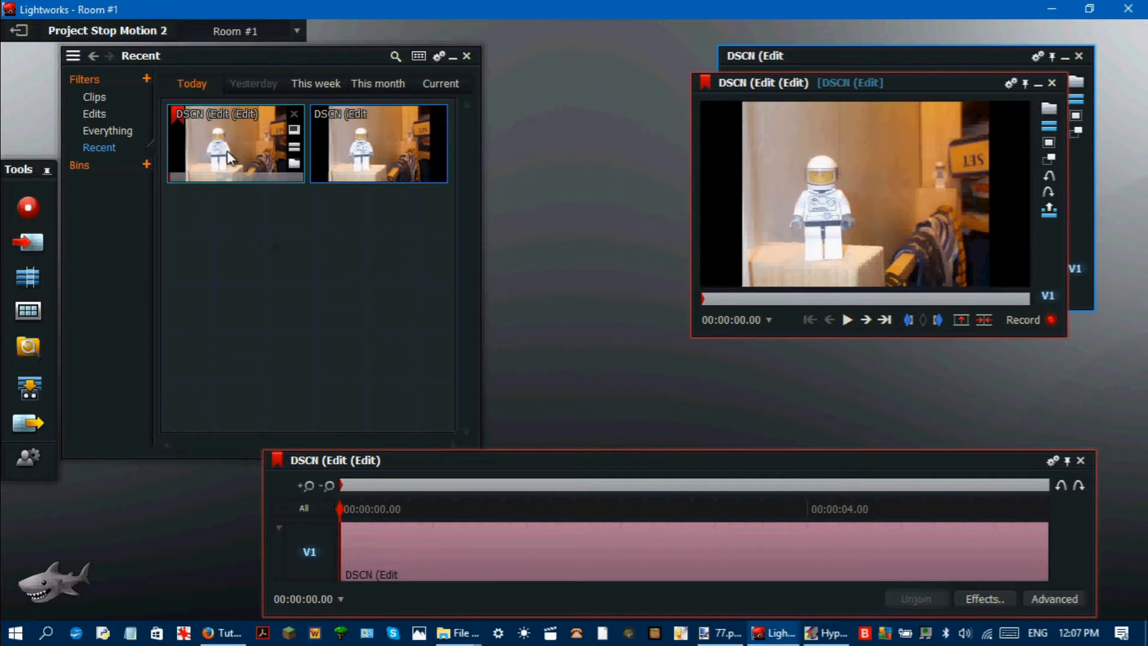
mouse_move(405, 143)
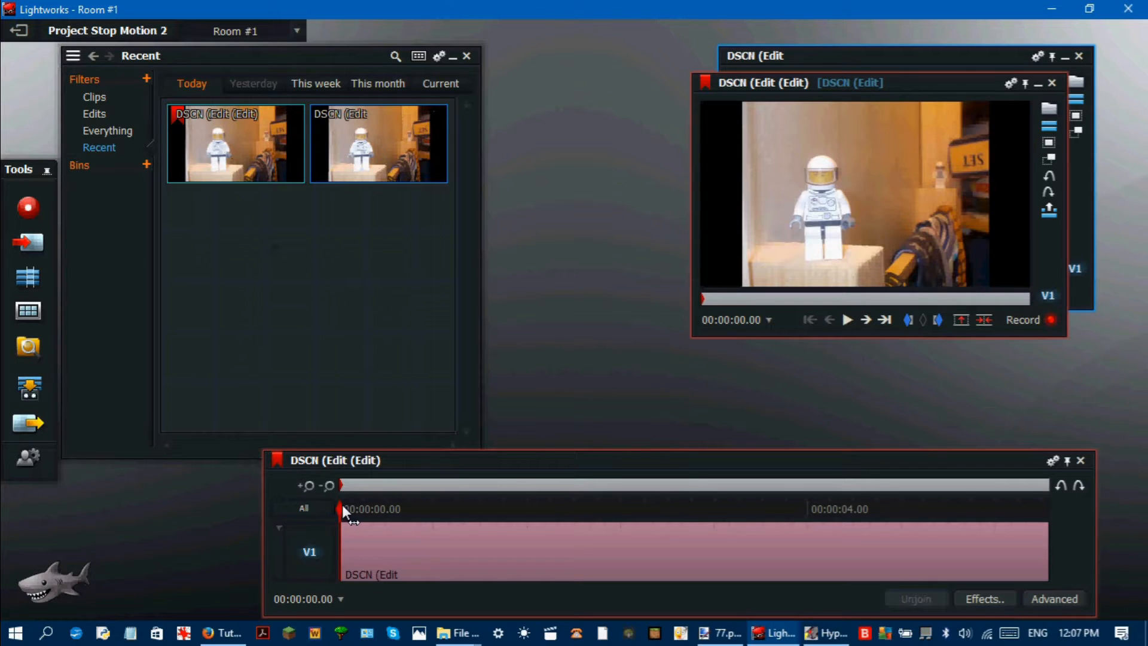
drag(342, 505, 1092, 489)
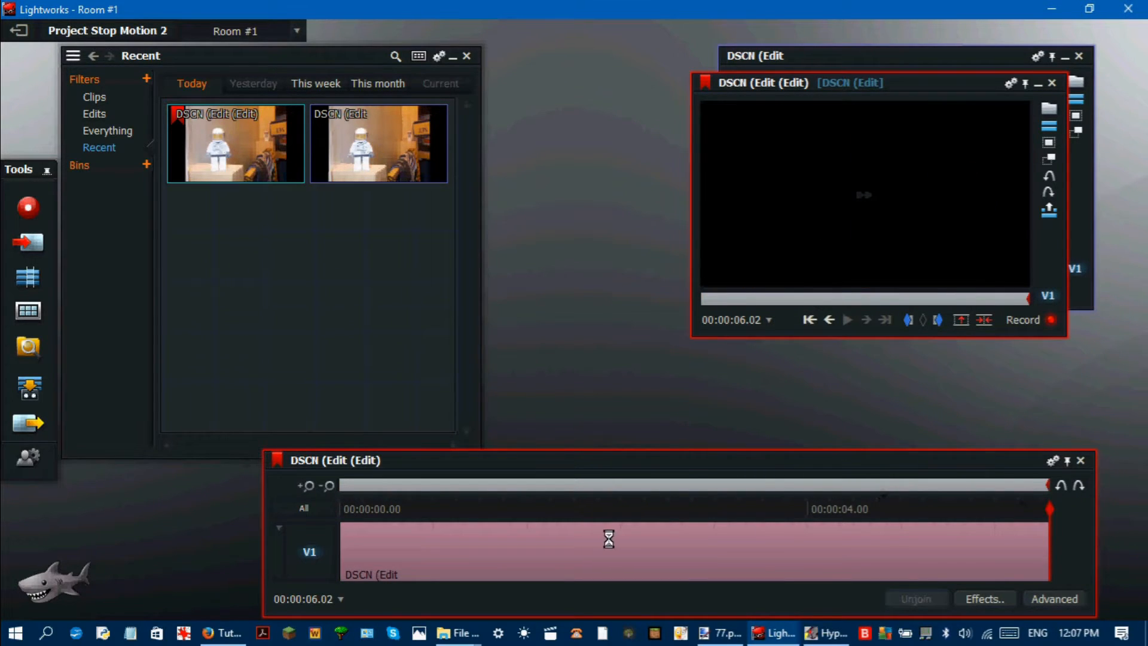
drag(607, 536, 314, 506)
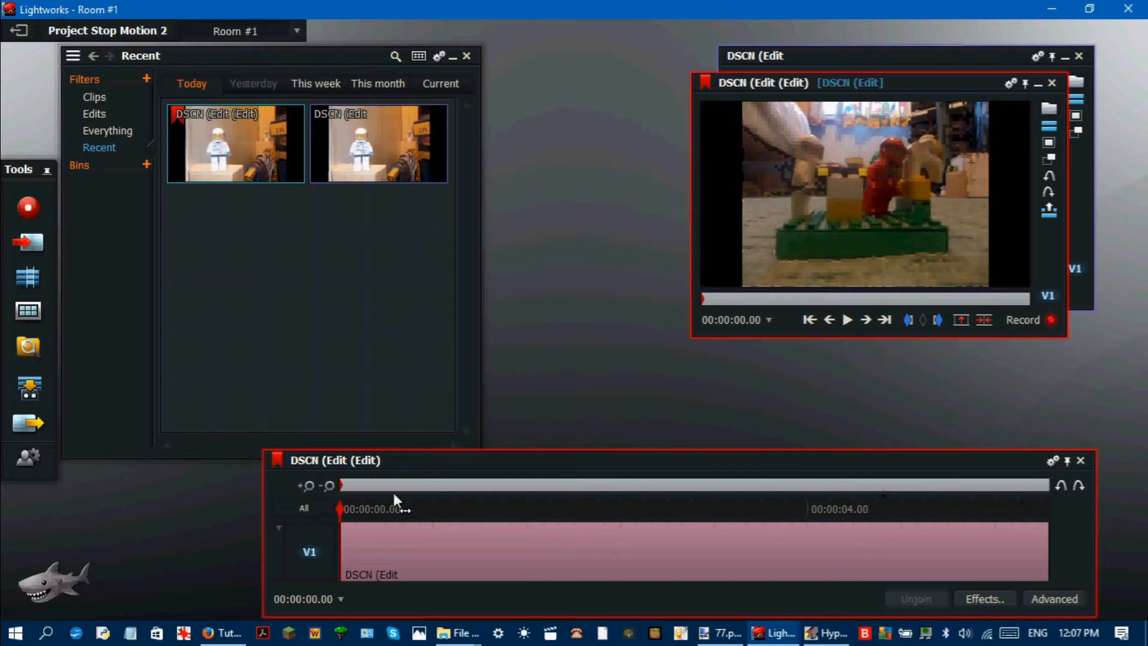
Create a new empty edit and move its viewer clear of the existing edit's viewer
click(33, 281)
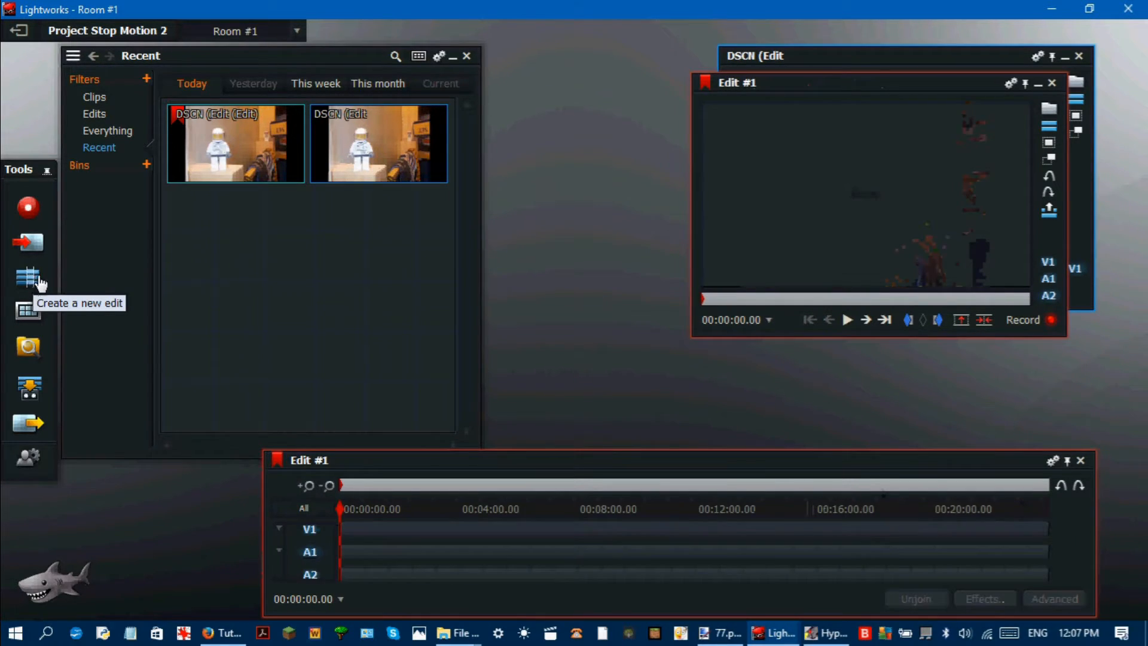
drag(856, 82, 442, 166)
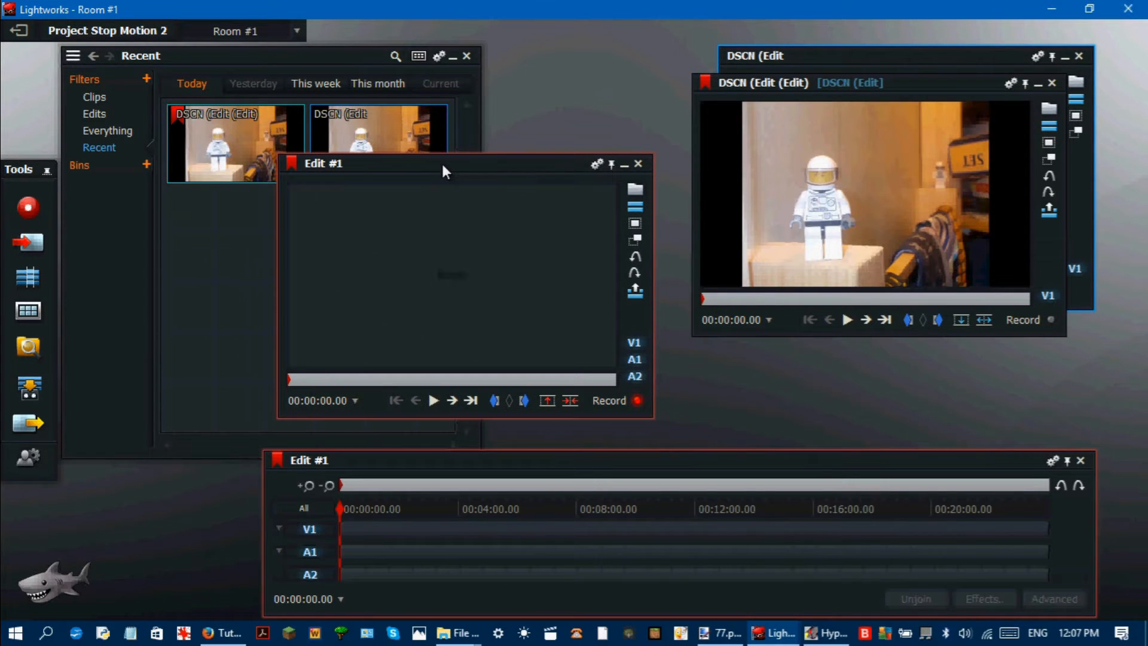
double_click(347, 164)
click(347, 165)
Create a video black clip, insert it at the start of the new empty edit and close its viewer
right_click(31, 287)
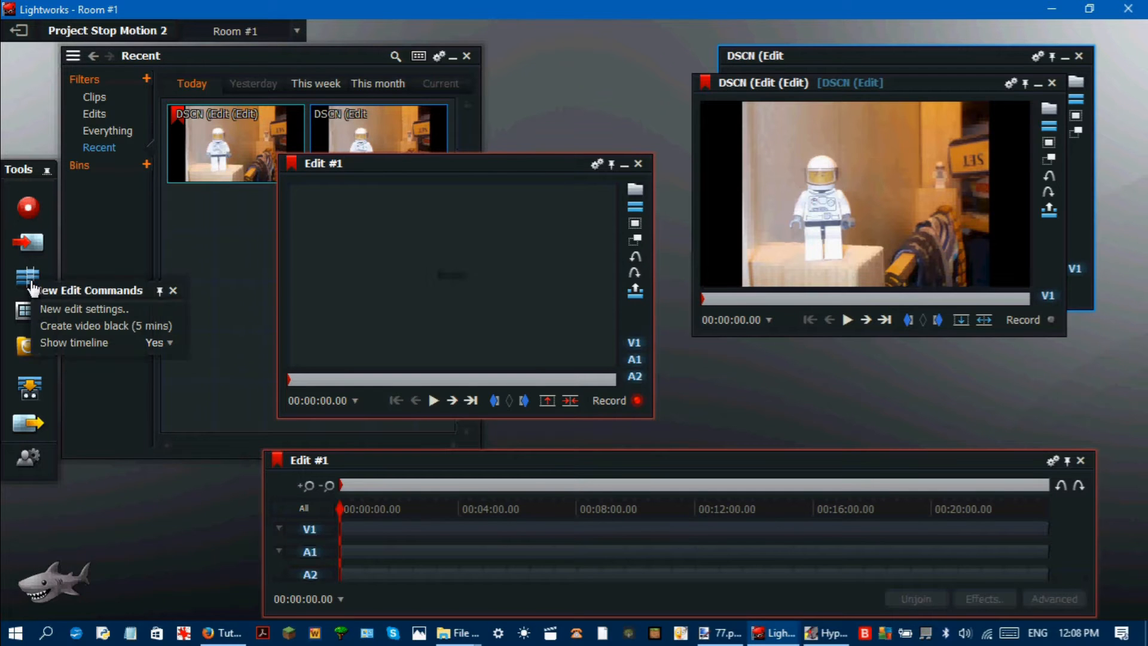
click(85, 326)
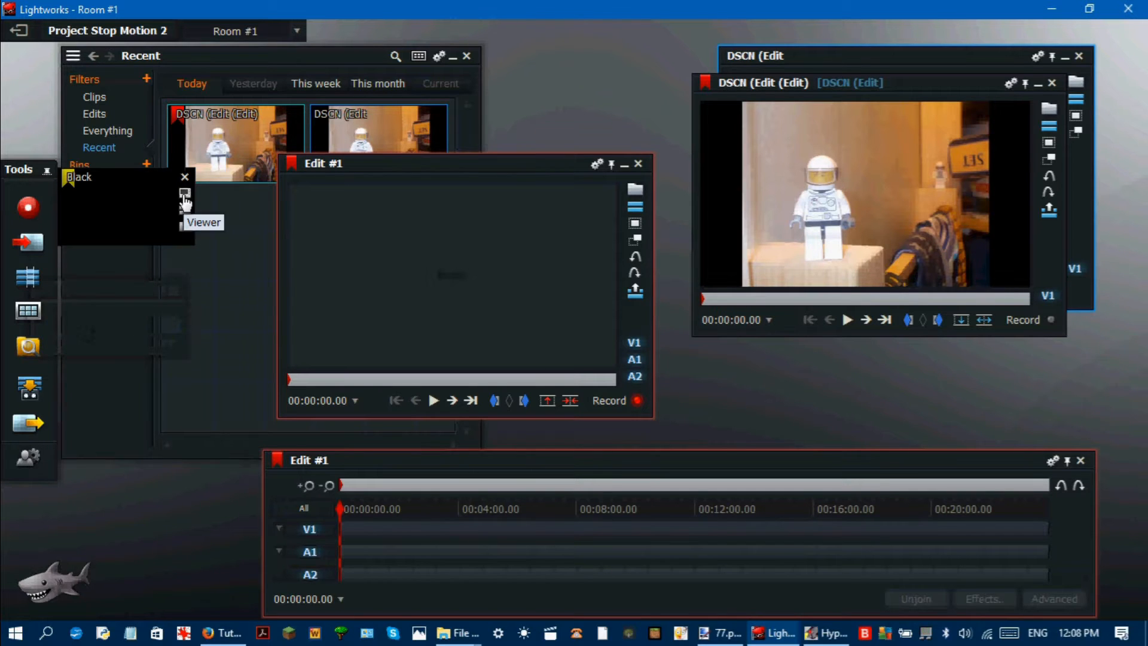
click(183, 191)
drag(833, 103, 246, 49)
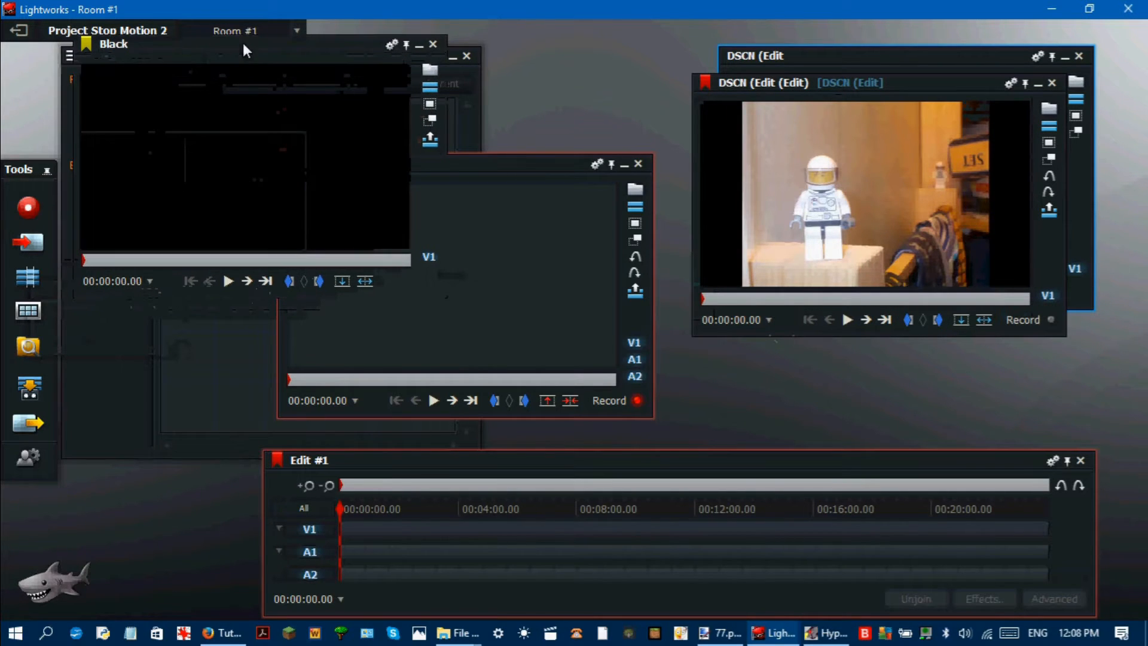
drag(591, 156, 785, 119)
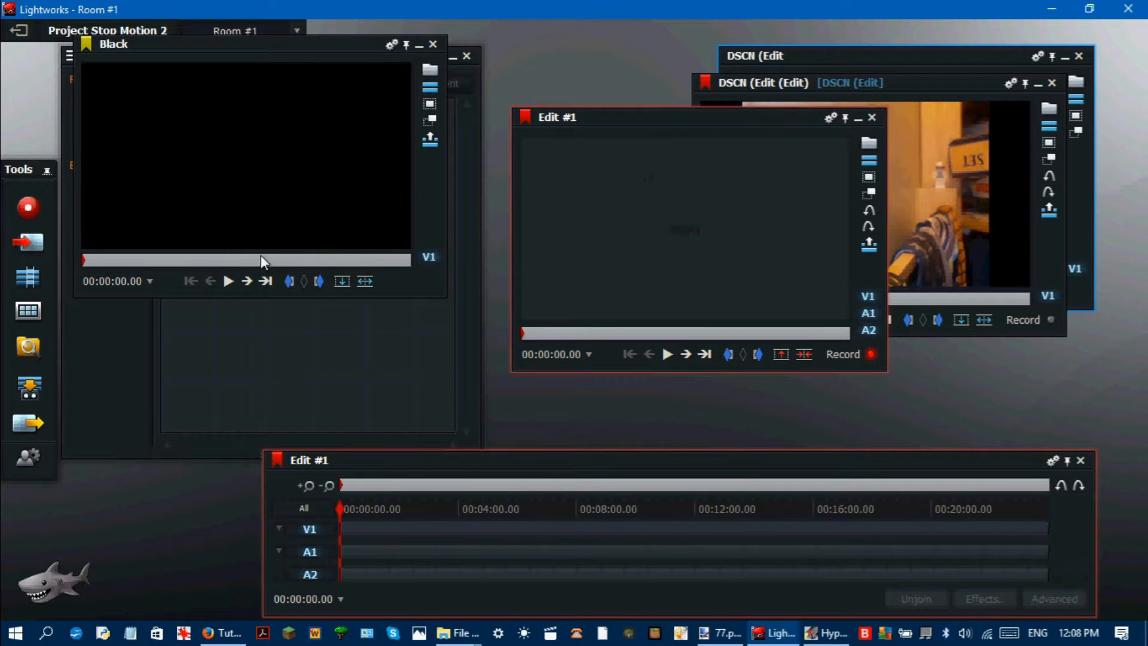
click(357, 281)
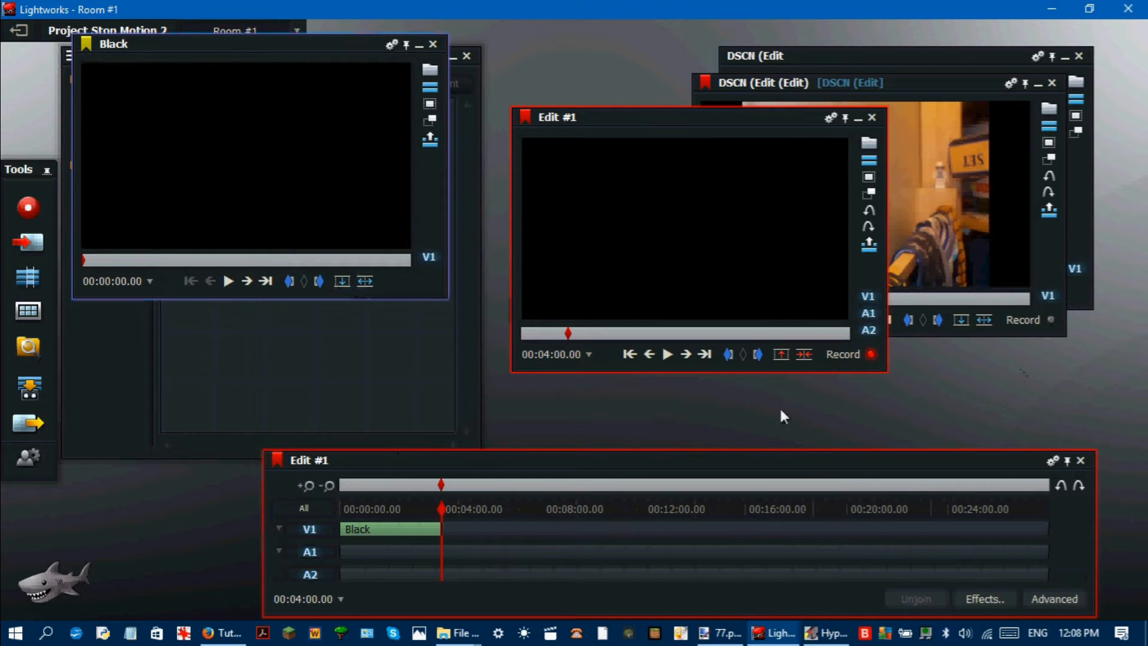
click(434, 45)
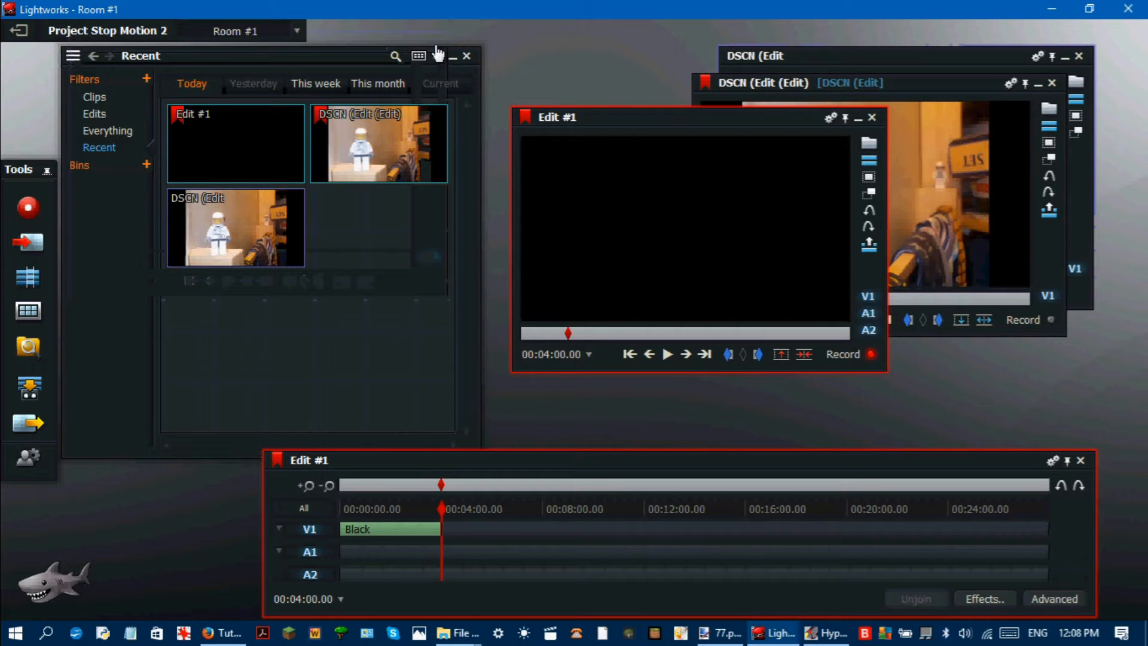
Close Edit #1, scrub the stop-motion edit's timeline to its end and back to the start, and move that timeline
click(872, 119)
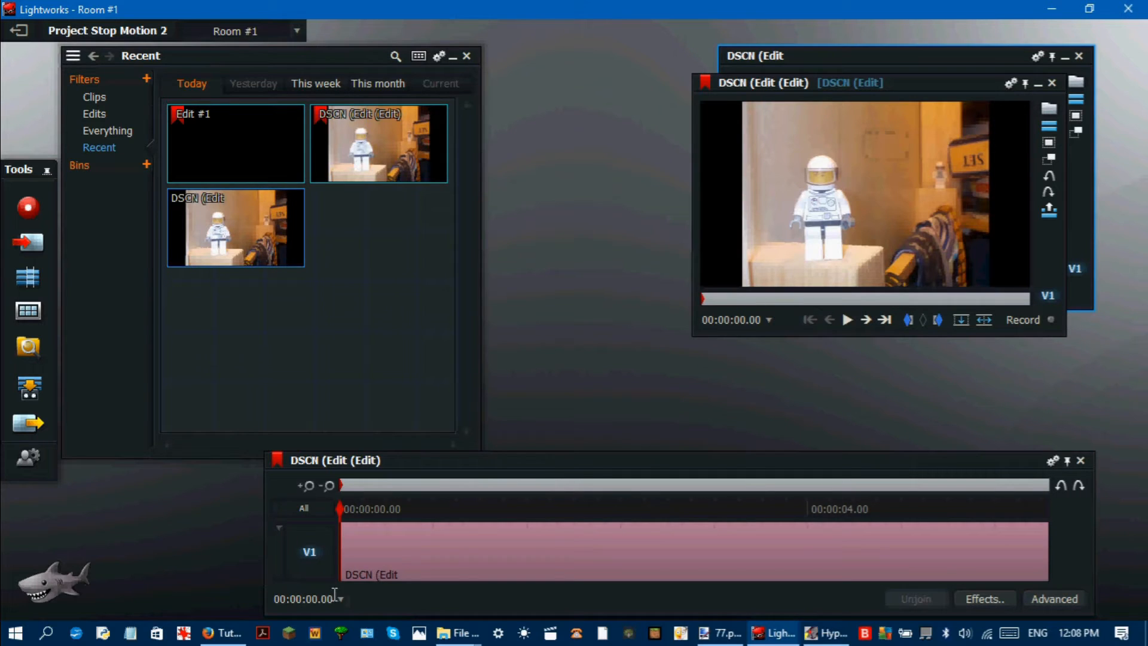
drag(338, 506, 925, 508)
click(1062, 483)
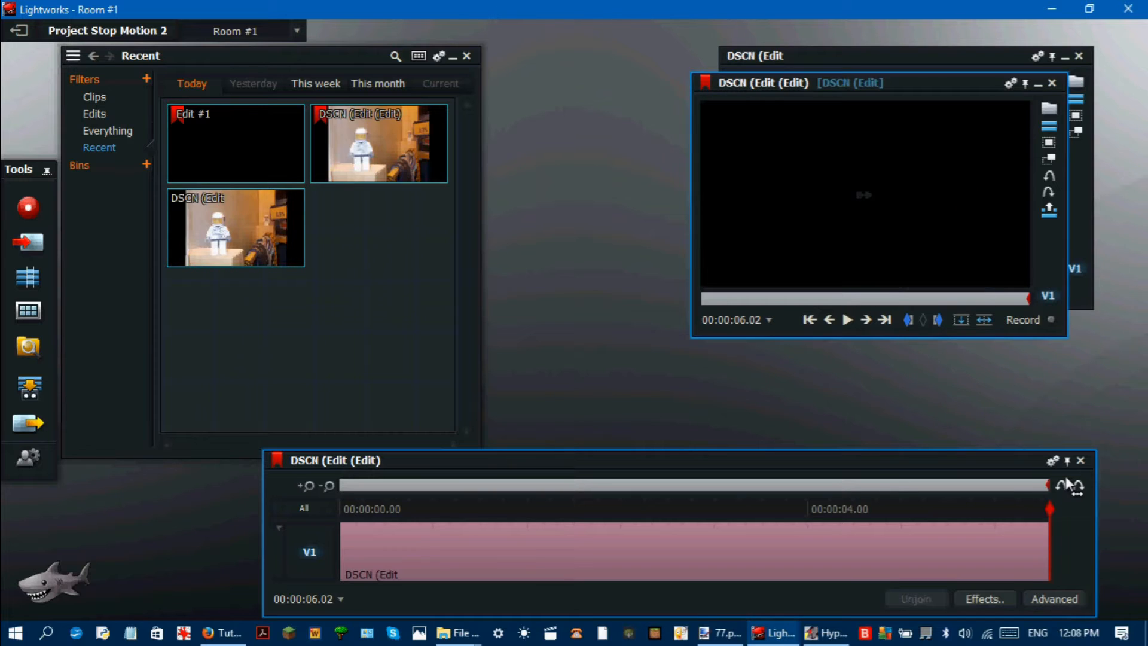
click(336, 507)
drag(551, 459, 507, 392)
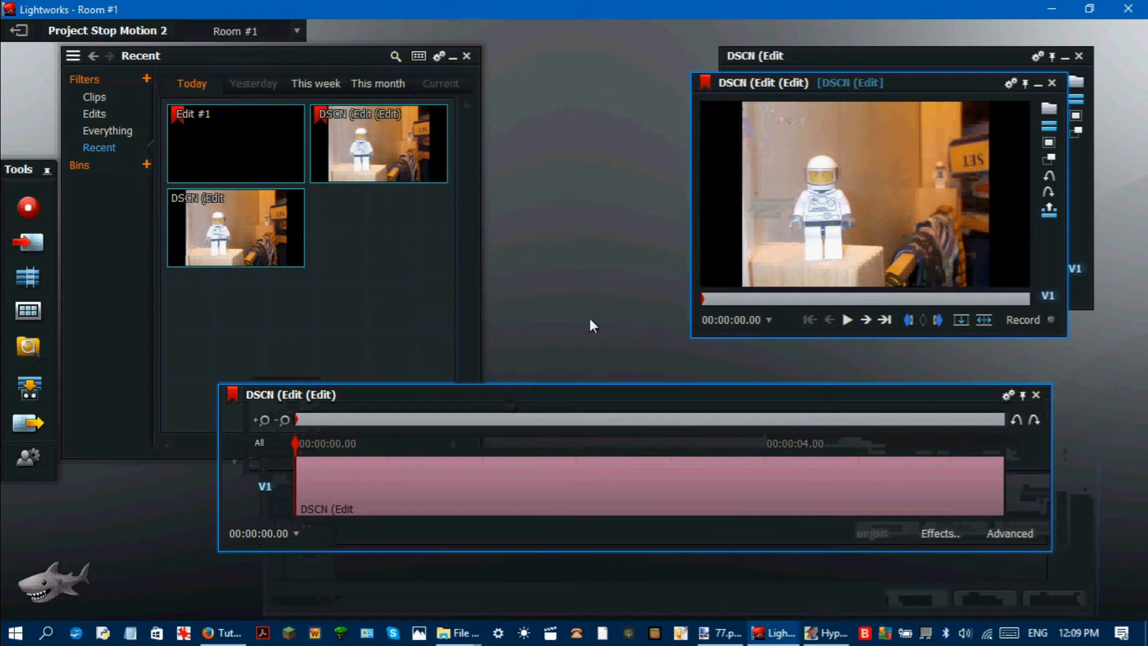
click(849, 56)
mouse_move(382, 167)
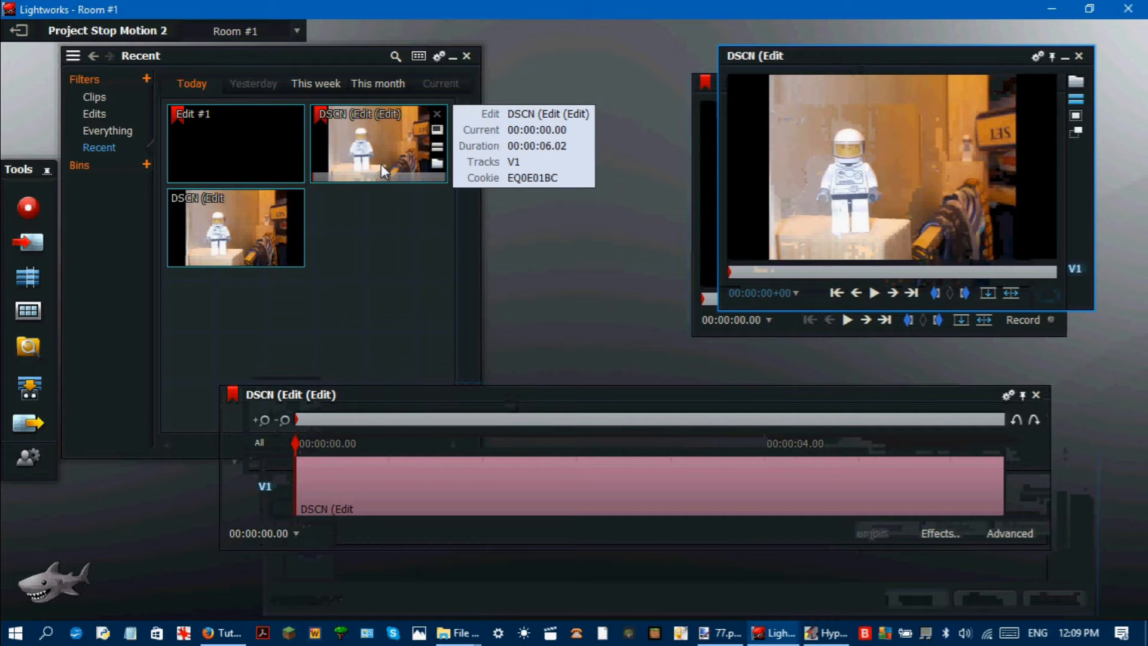
click(272, 152)
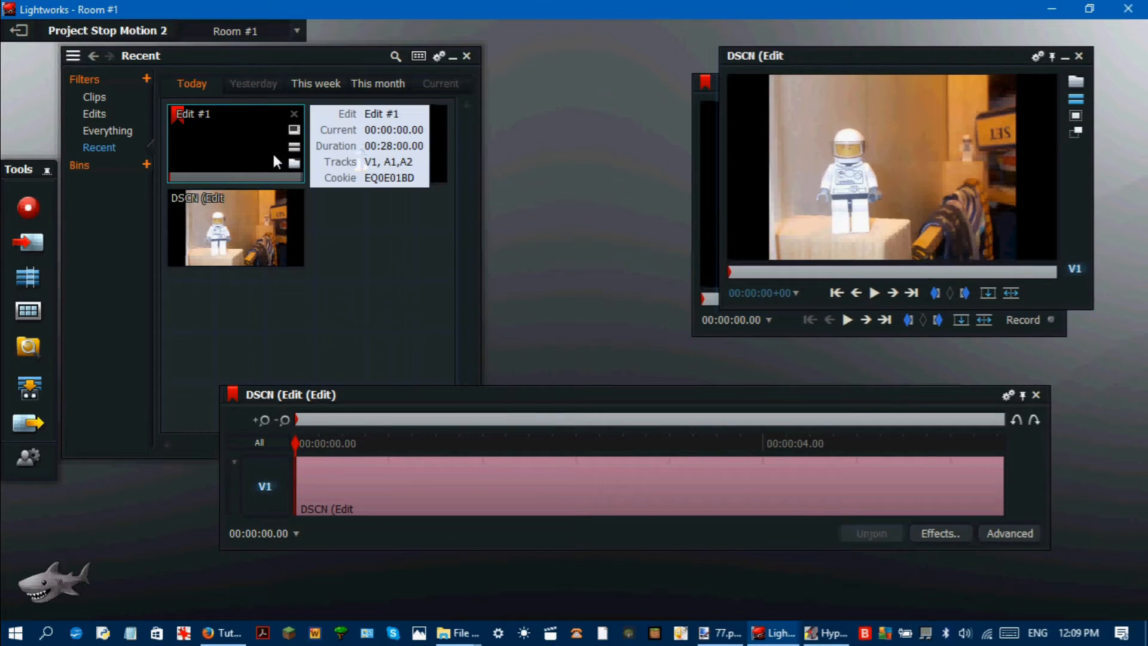
click(370, 131)
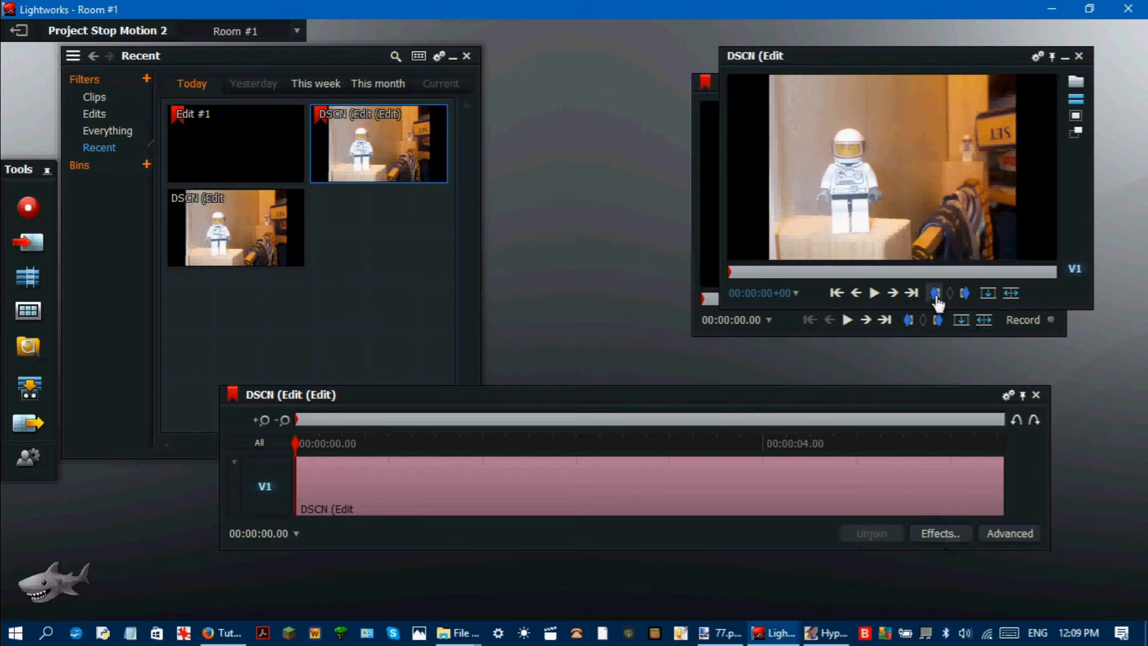
click(806, 419)
drag(806, 419, 1015, 410)
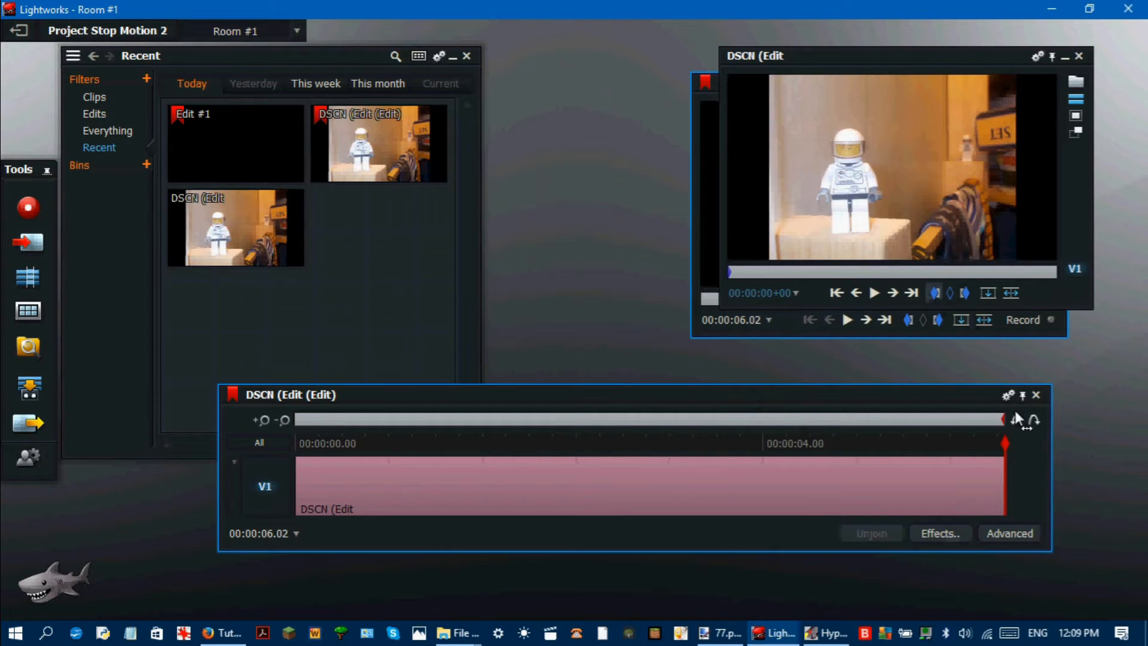
Close the imported clip's viewer and rearrange the stop-motion edit's viewer and timeline
click(712, 79)
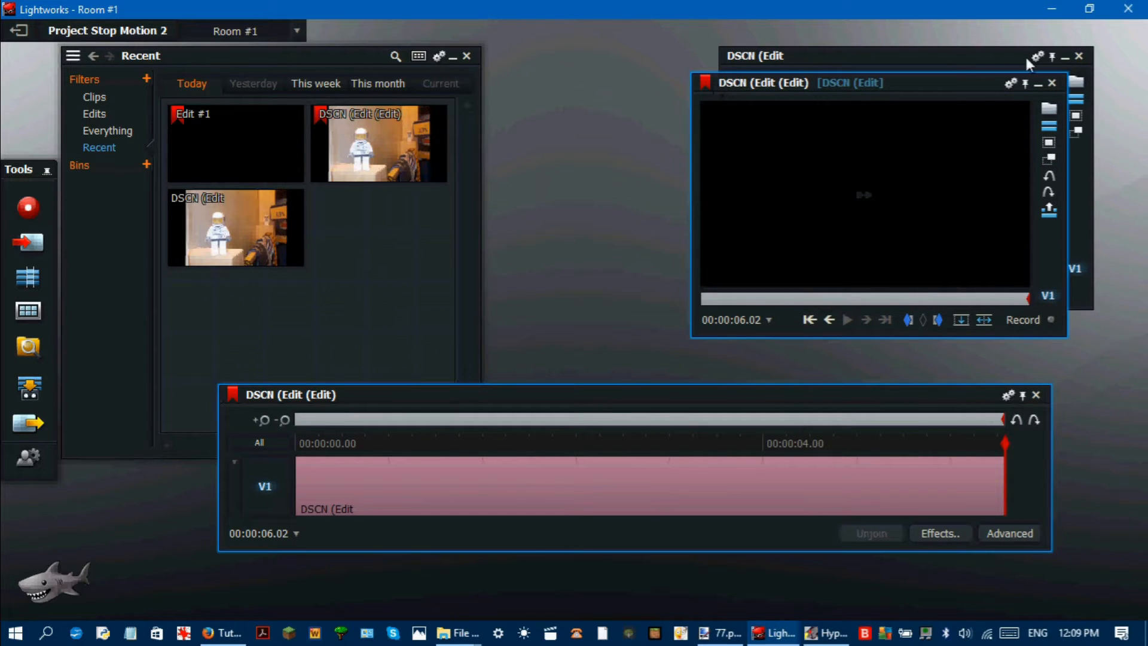
click(1079, 56)
drag(922, 81, 953, 62)
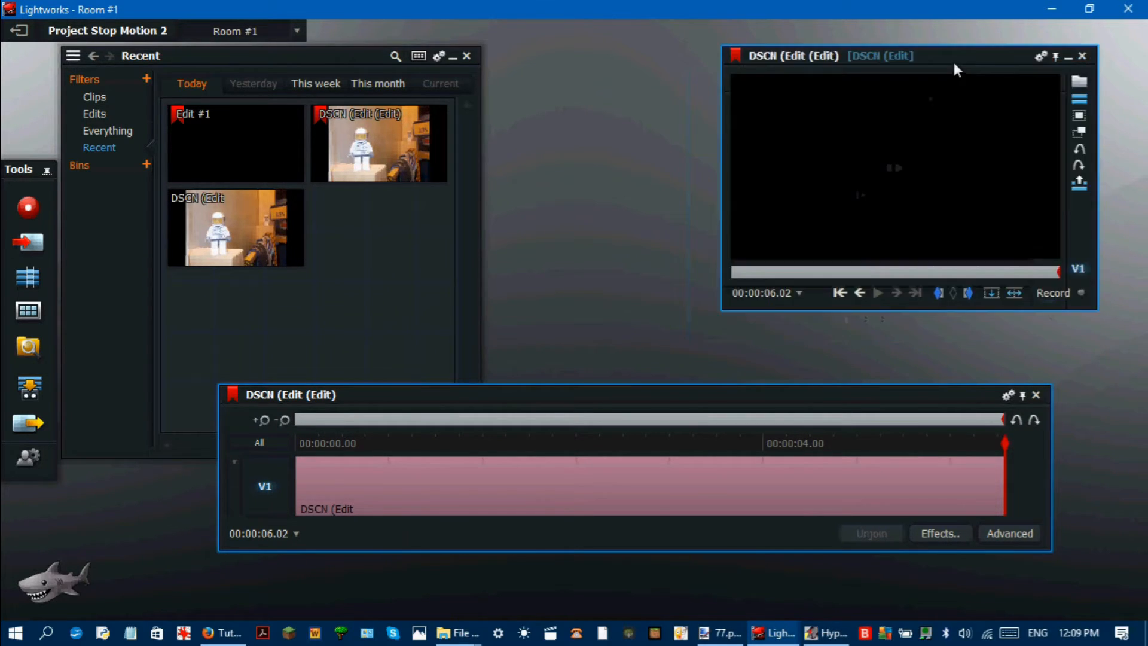
drag(694, 395, 734, 433)
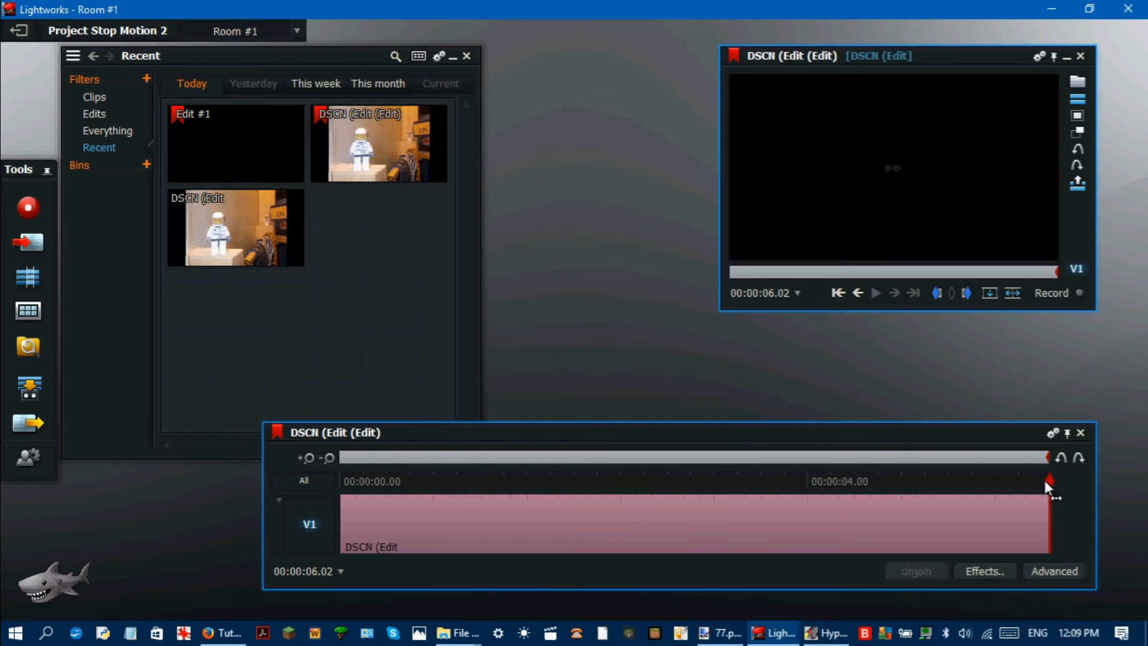
Mark the whole stop-motion edit, with the in point at its start and the out point at 00:00:06.02
drag(939, 472, 1054, 478)
drag(395, 501, 338, 486)
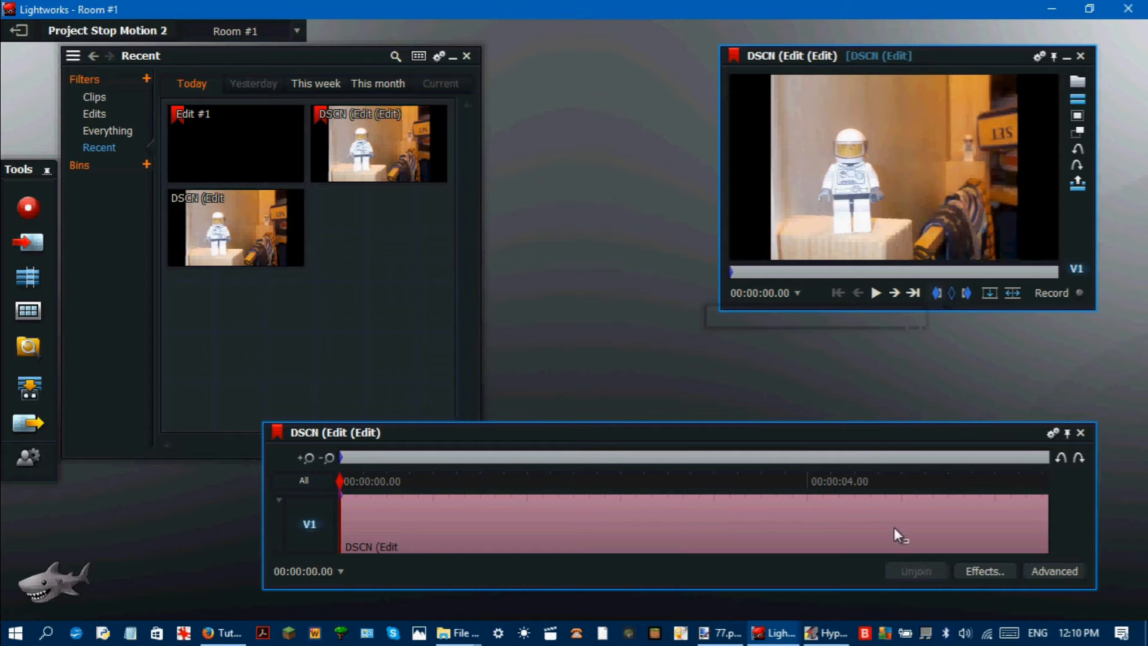
click(1042, 472)
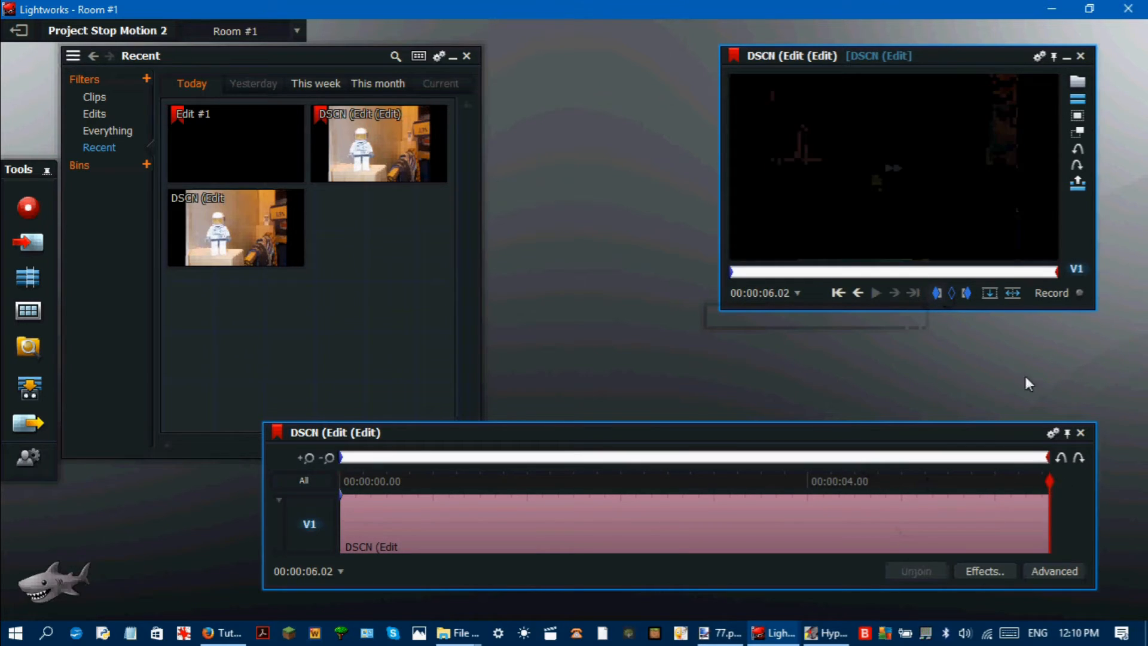
click(967, 293)
Reopen Edit #1 beside the stop-motion edit's viewer and insert the marked section at its start, before the black clip
click(262, 135)
click(293, 141)
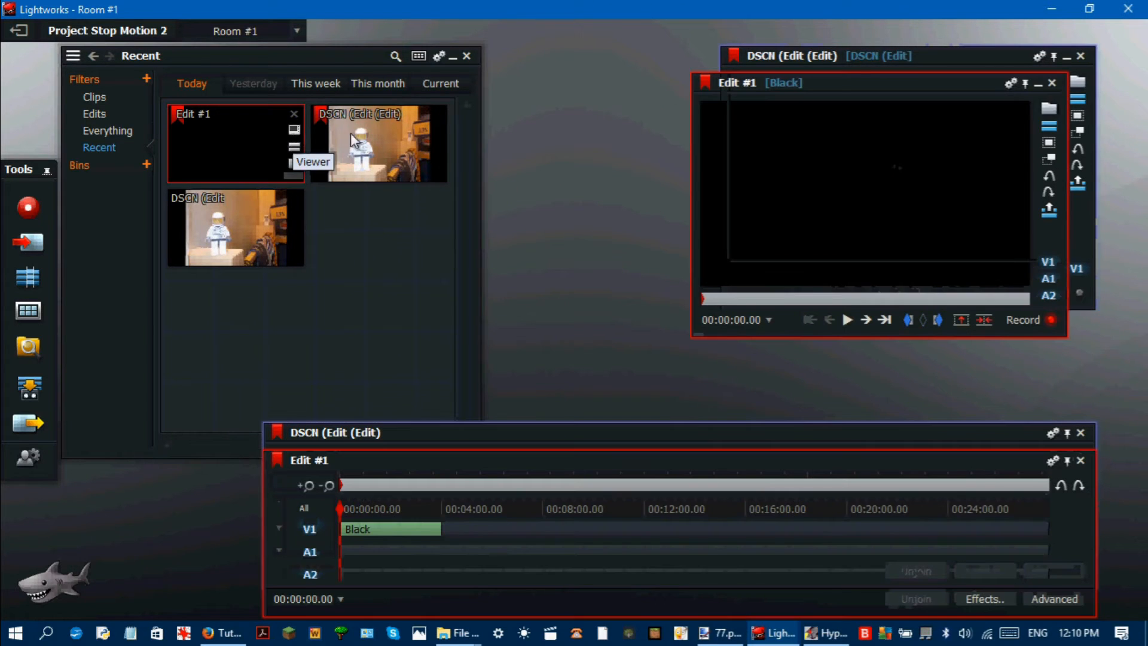
drag(875, 82, 457, 55)
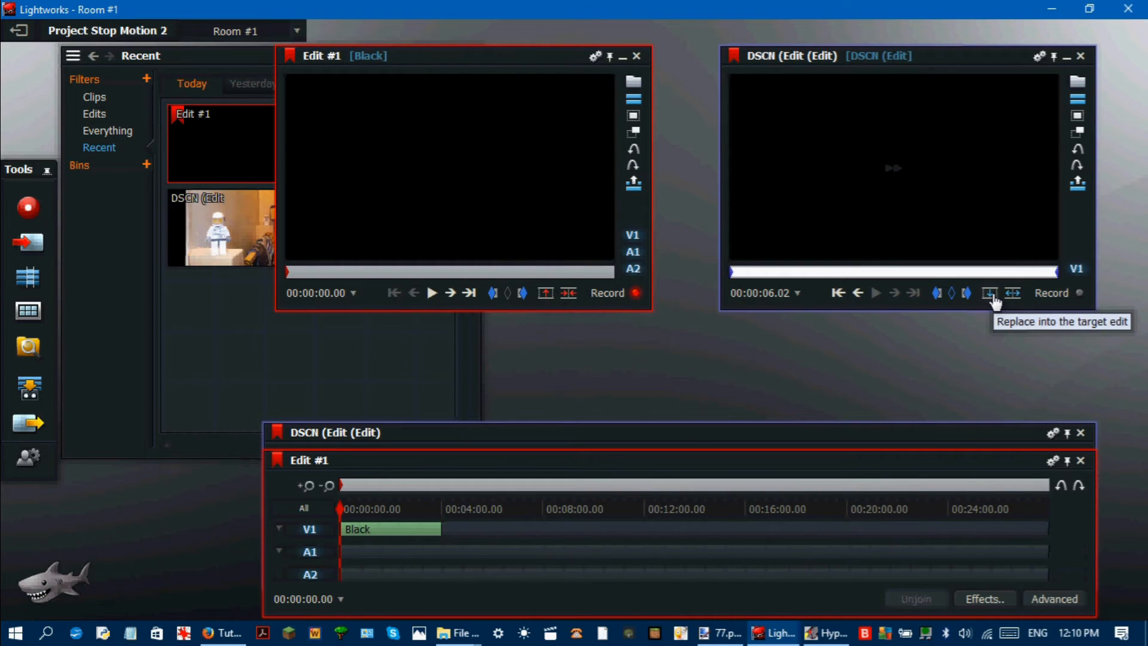
click(743, 433)
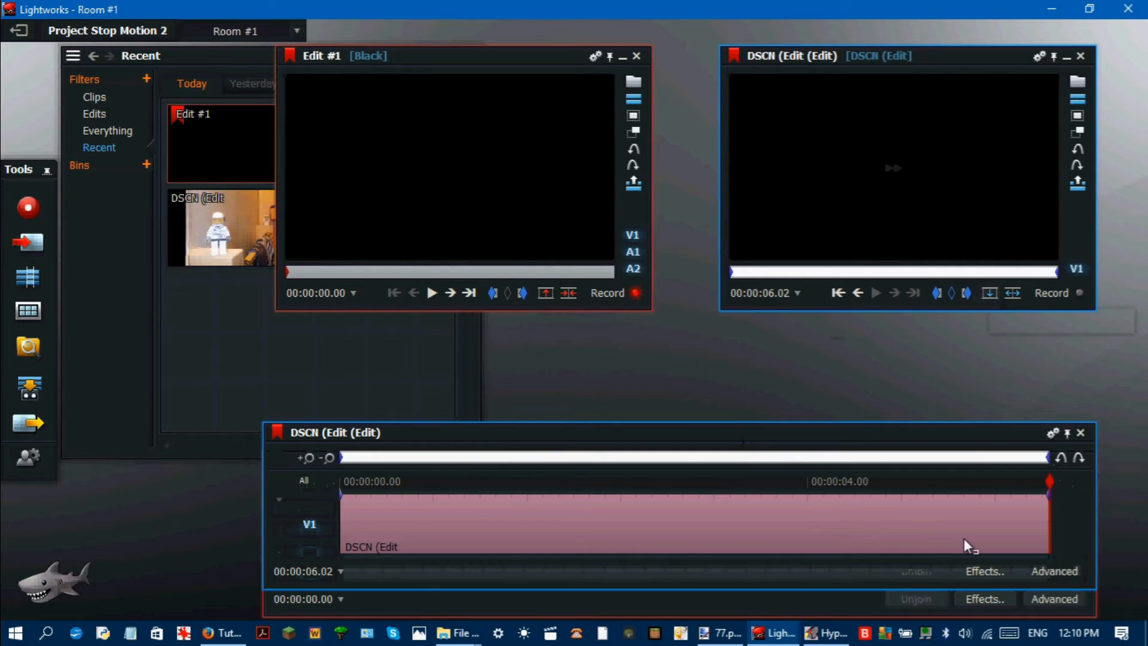
click(456, 599)
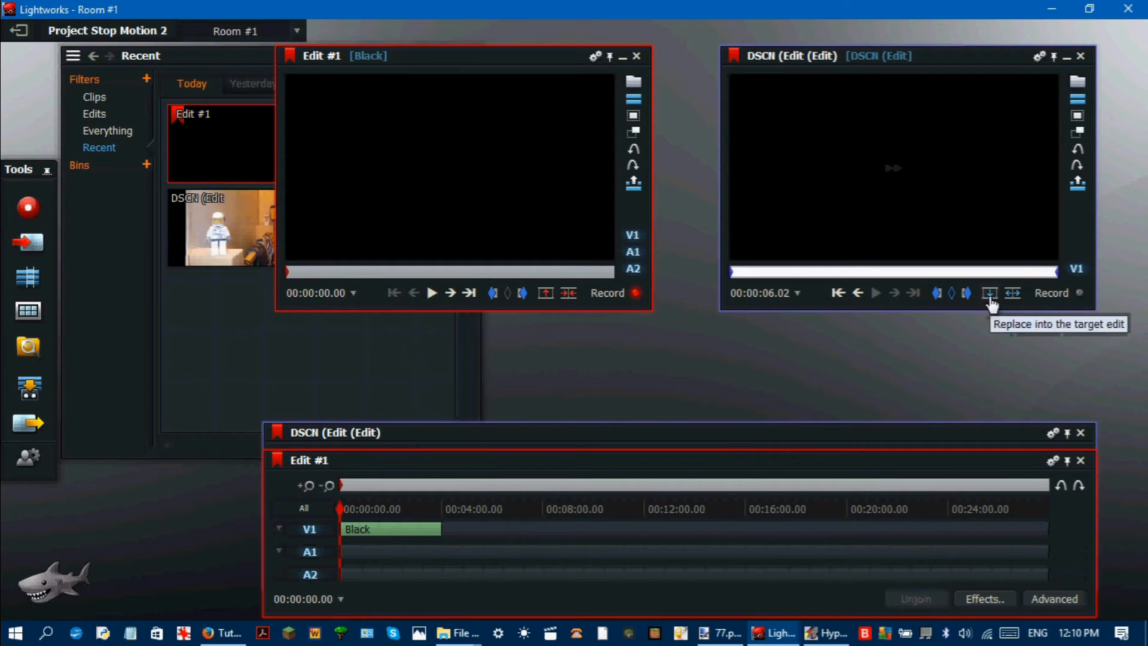
click(1012, 293)
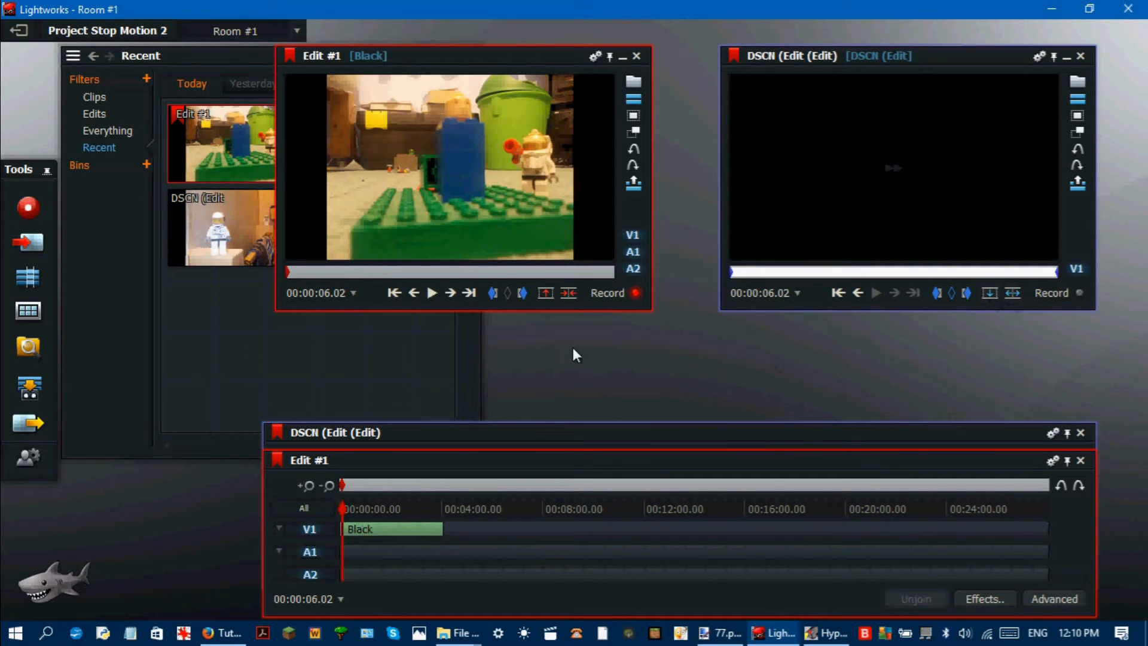
Show Edit #1's advanced track options and set the speed of the inserted stop-motion clip on V1 to 10%
click(1064, 599)
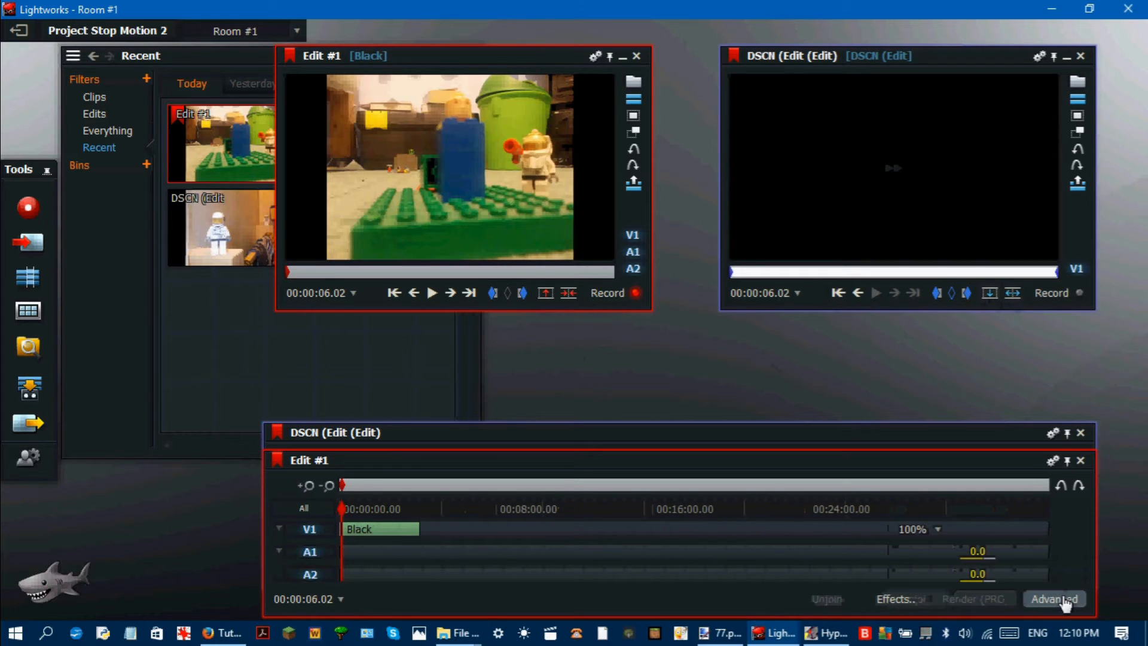
click(340, 508)
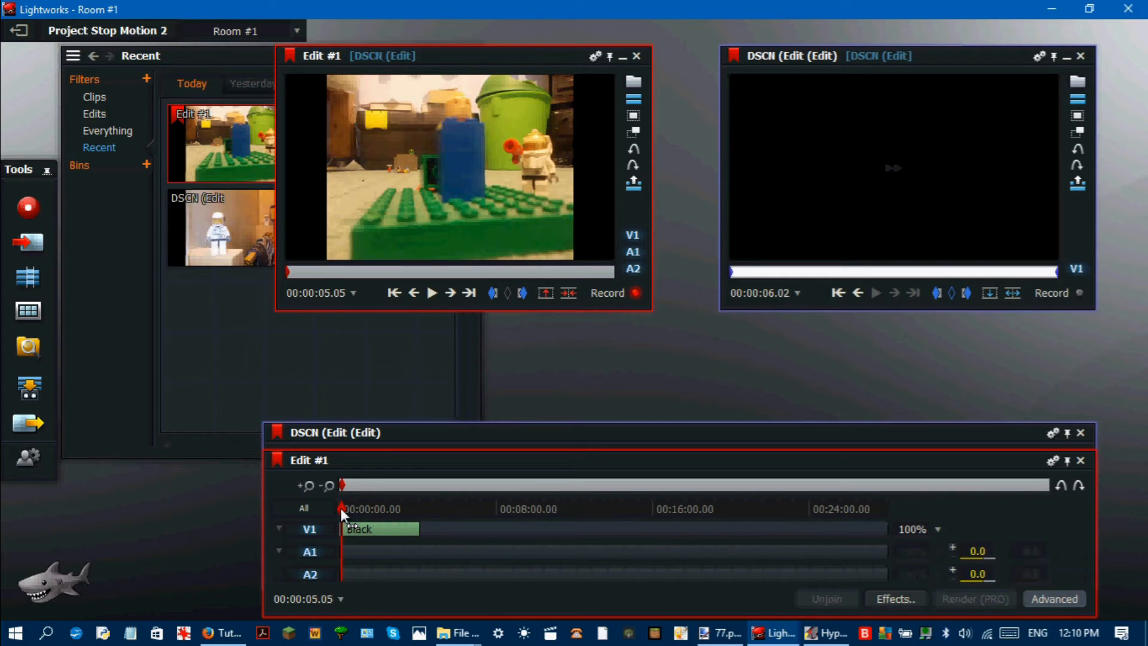
mouse_move(339, 508)
mouse_down()
mouse_move(352, 508)
mouse_move(340, 504)
mouse_up()
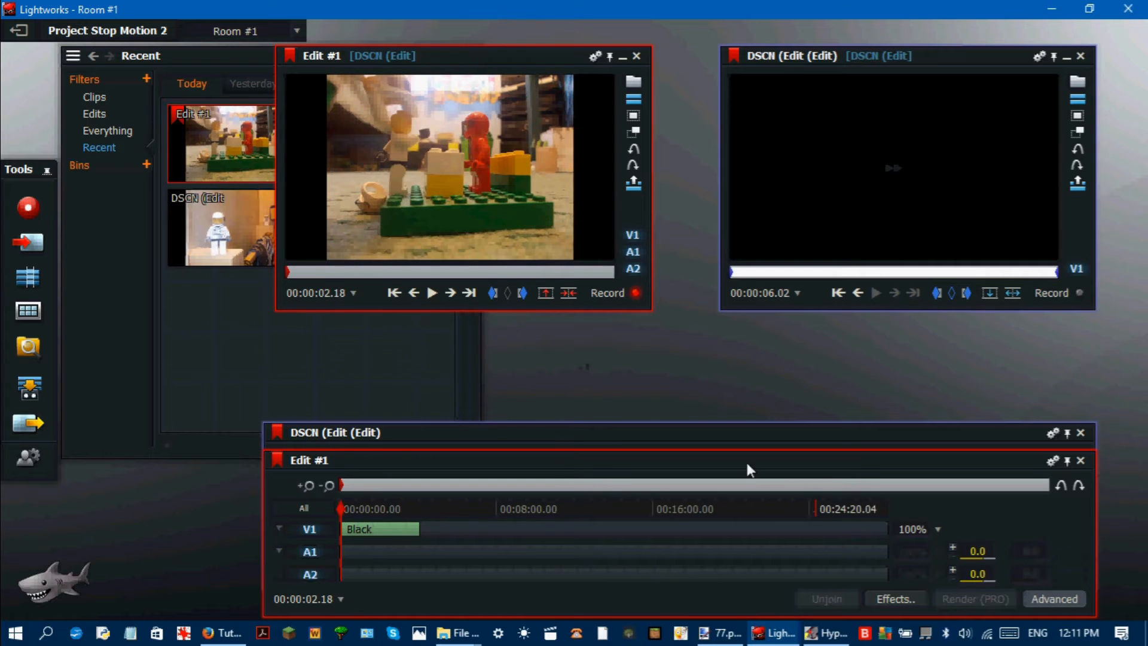
click(939, 530)
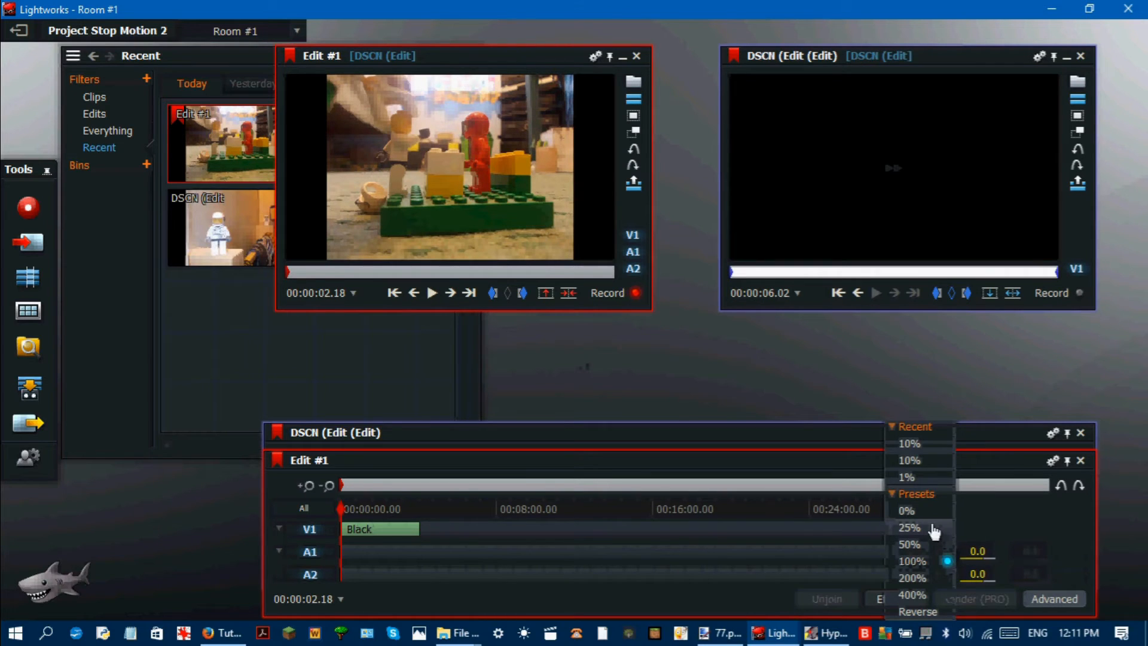
click(918, 469)
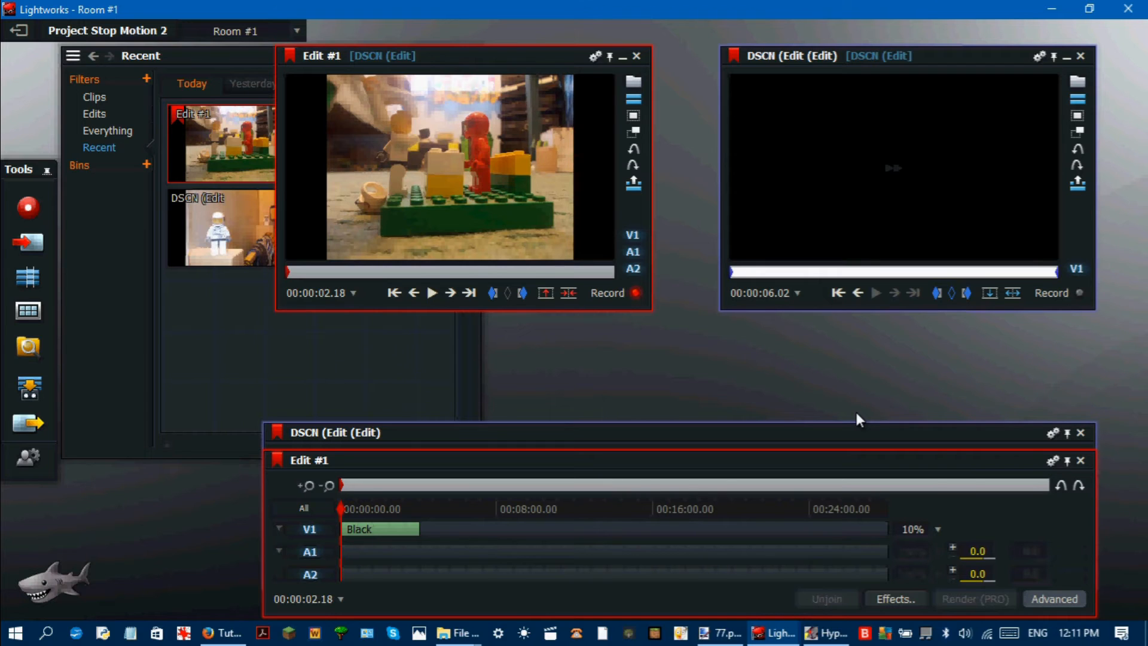
Extend the end of the slowed clip on V1 to 00:01:00.02 and leave trim mode
click(343, 529)
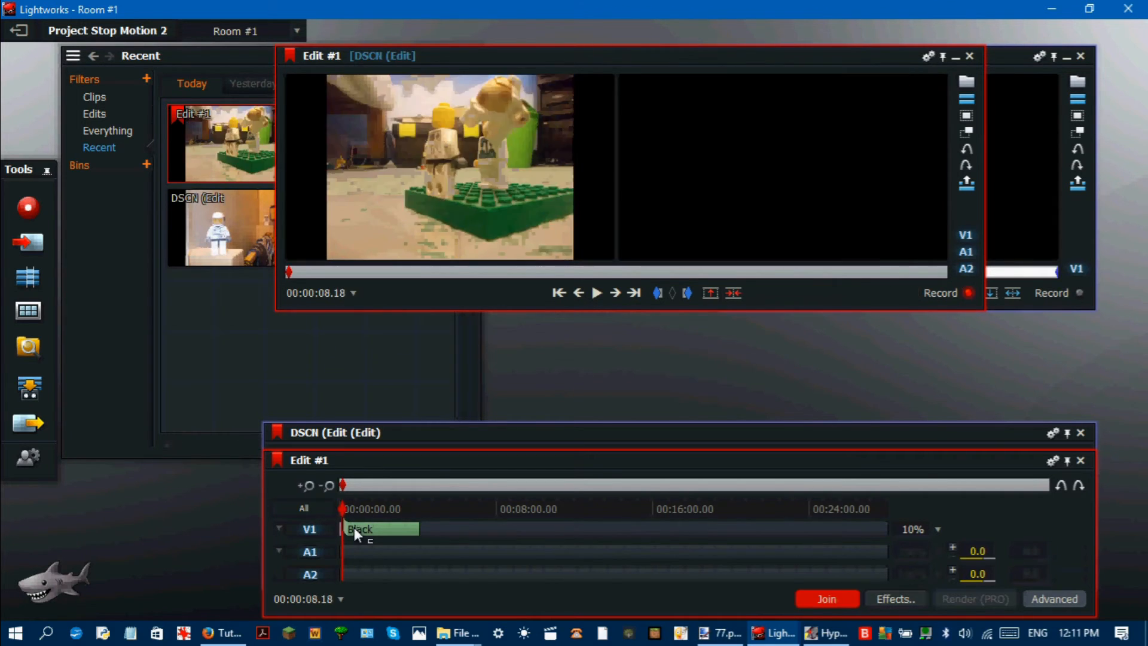
drag(359, 529, 364, 528)
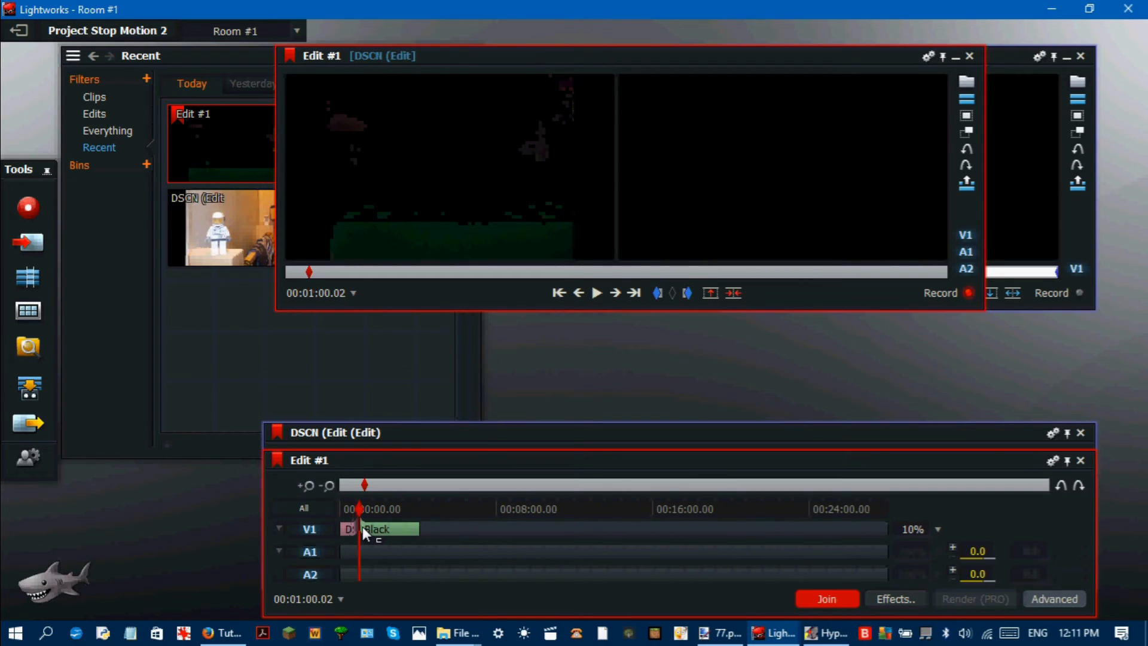
drag(362, 527, 362, 527)
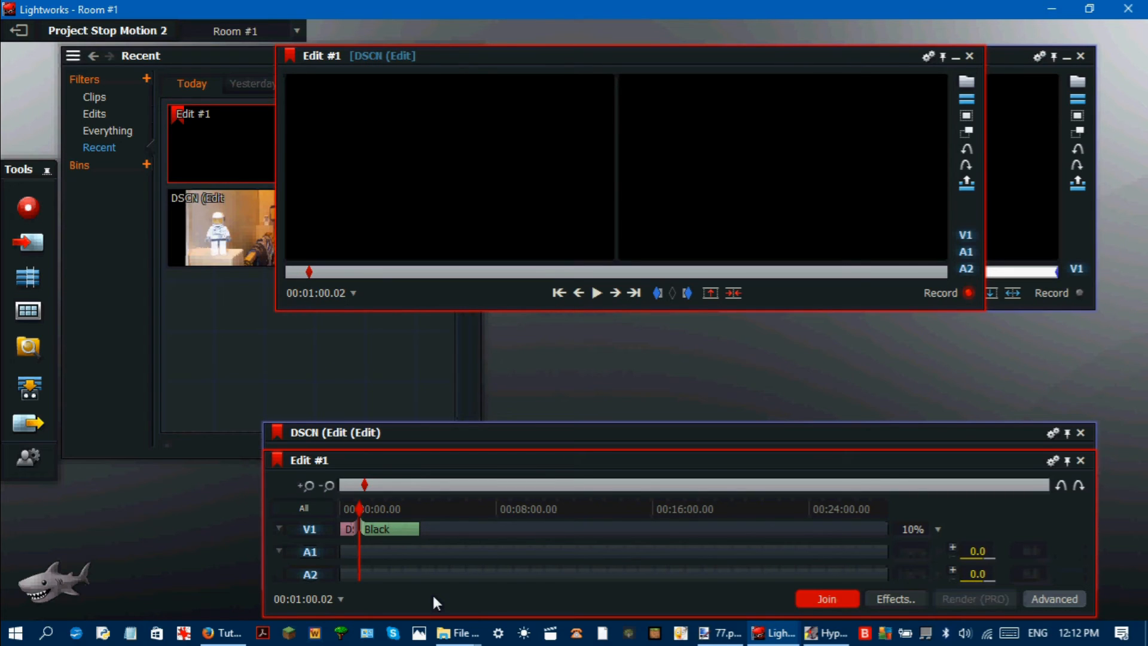
click(820, 600)
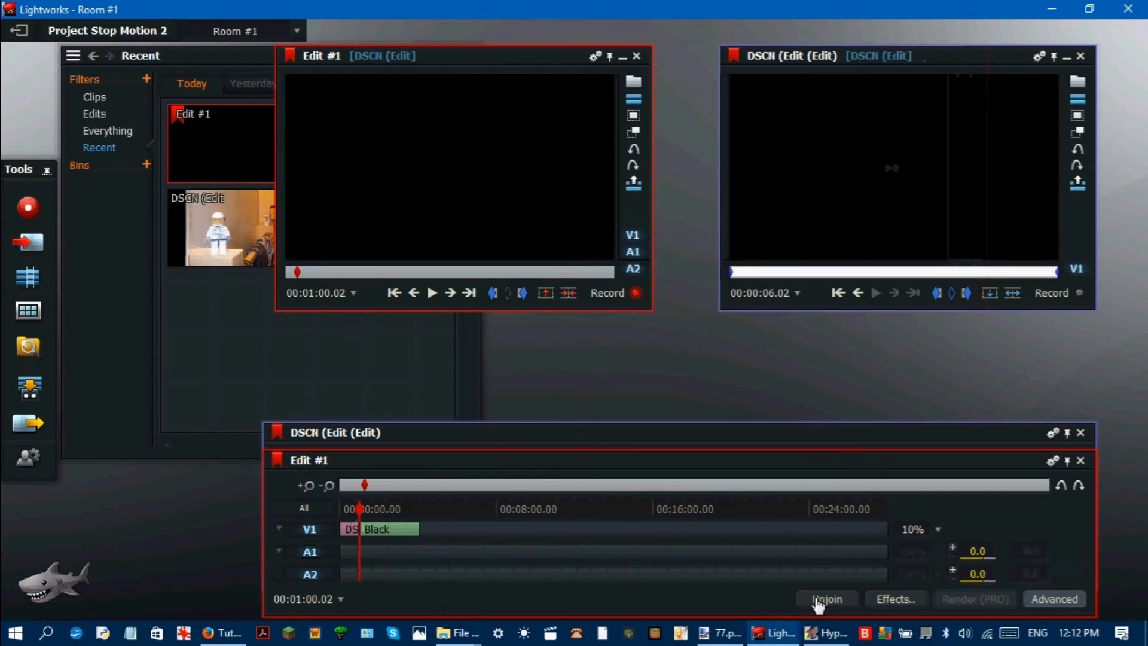
Step frame by frame through the slowed clip in Edit #1 to the black frame at 00:00:37.10 and mark the in point there
drag(358, 508, 340, 505)
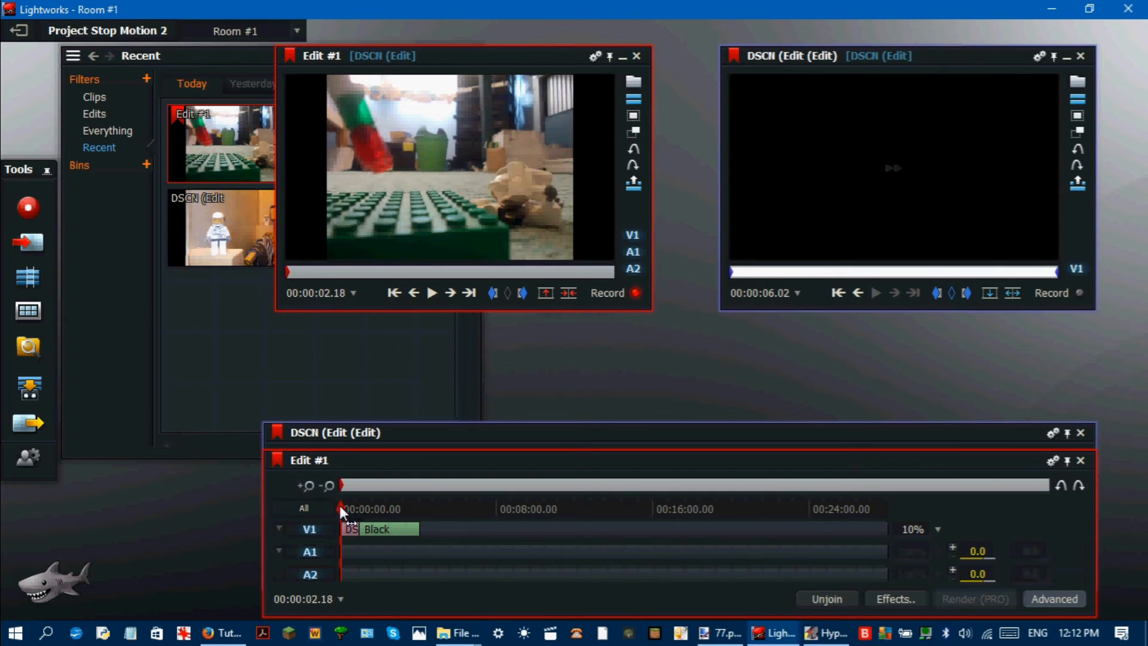
click(305, 485)
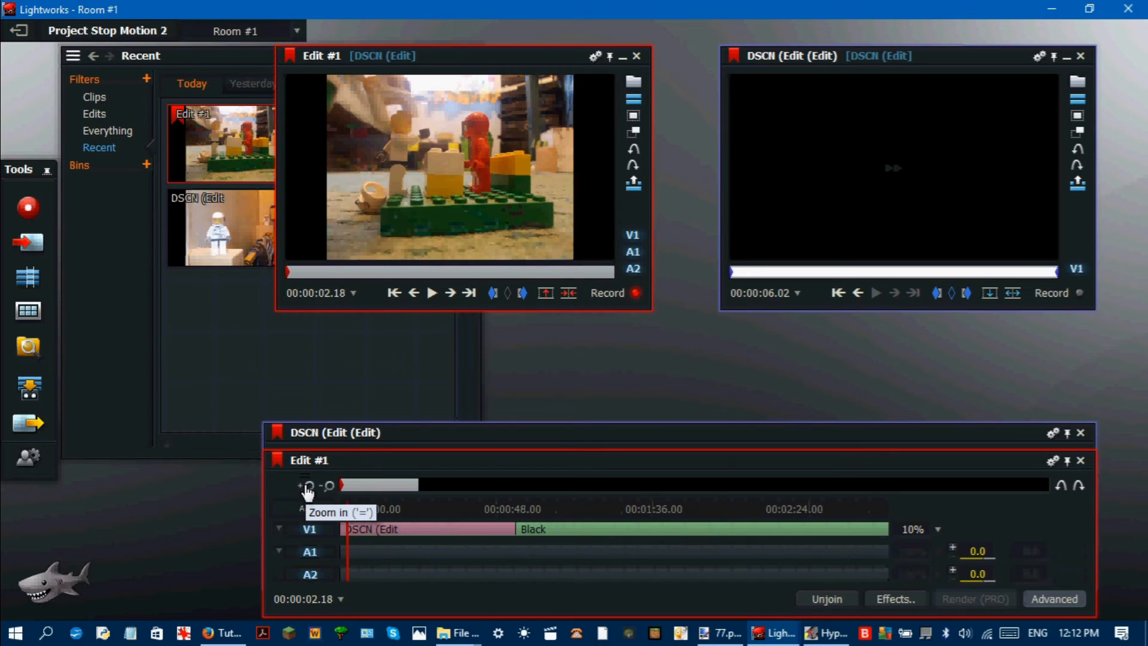
drag(346, 510, 446, 507)
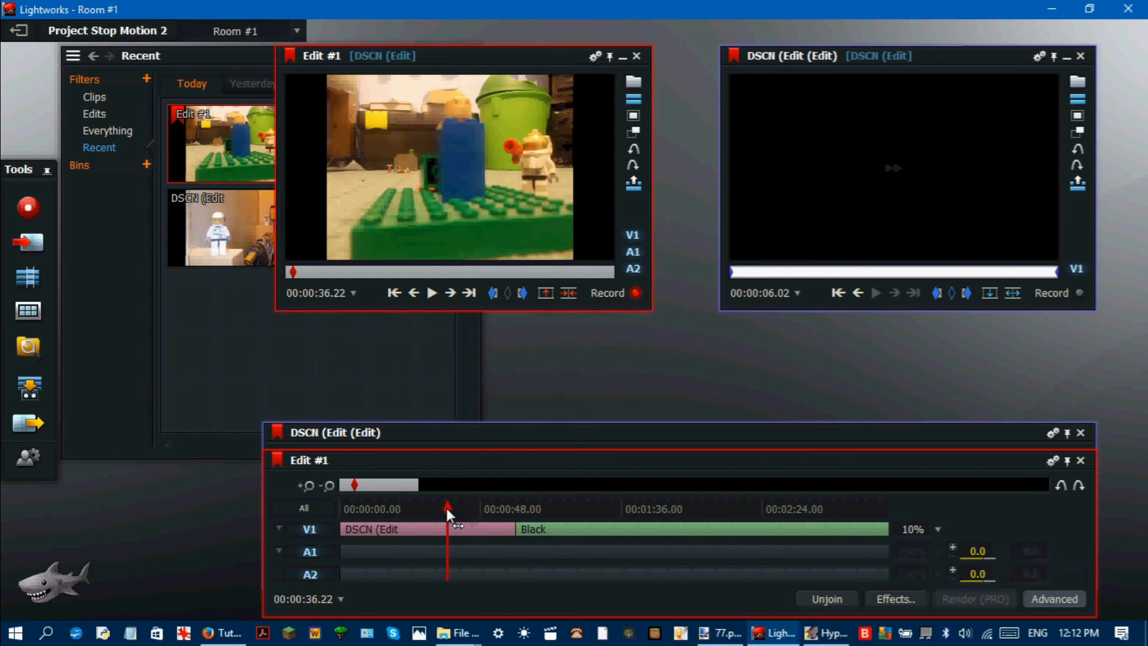
click(449, 293)
click(449, 293)
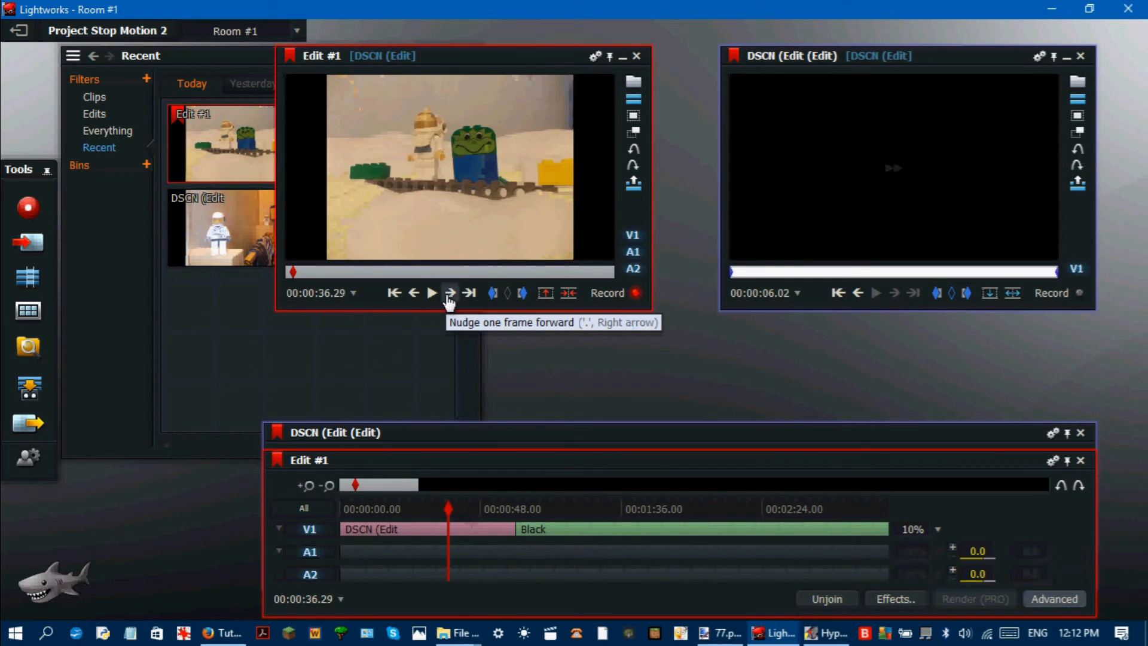
click(450, 293)
click(451, 295)
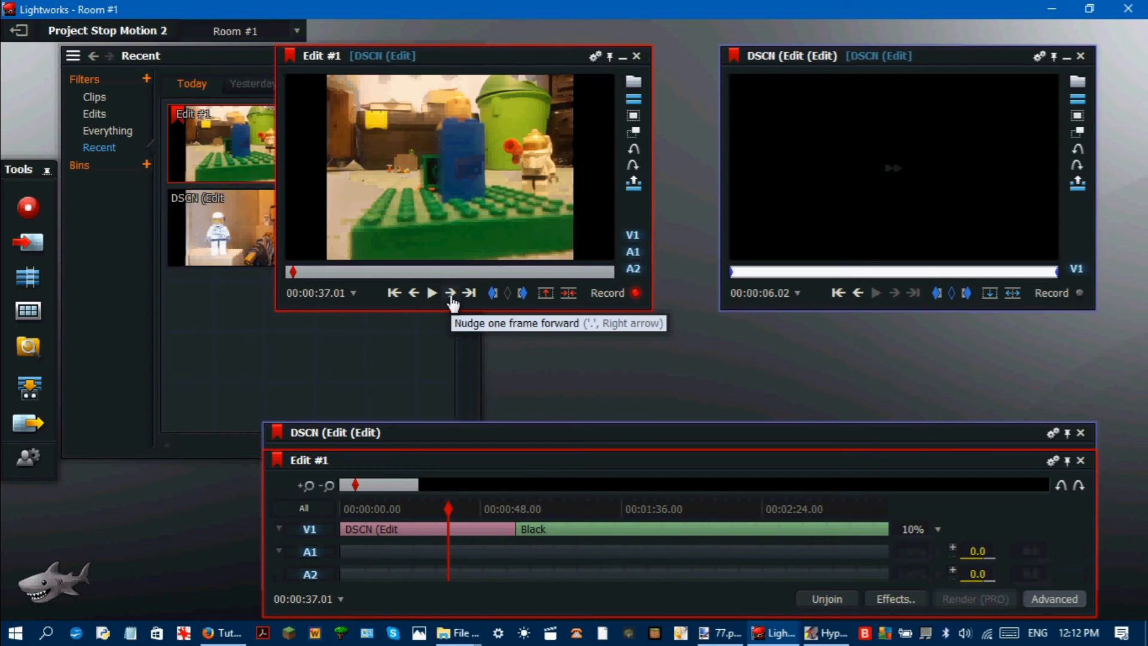
click(452, 296)
click(452, 295)
click(452, 296)
click(453, 296)
click(452, 295)
click(453, 296)
click(452, 295)
click(452, 296)
click(452, 296)
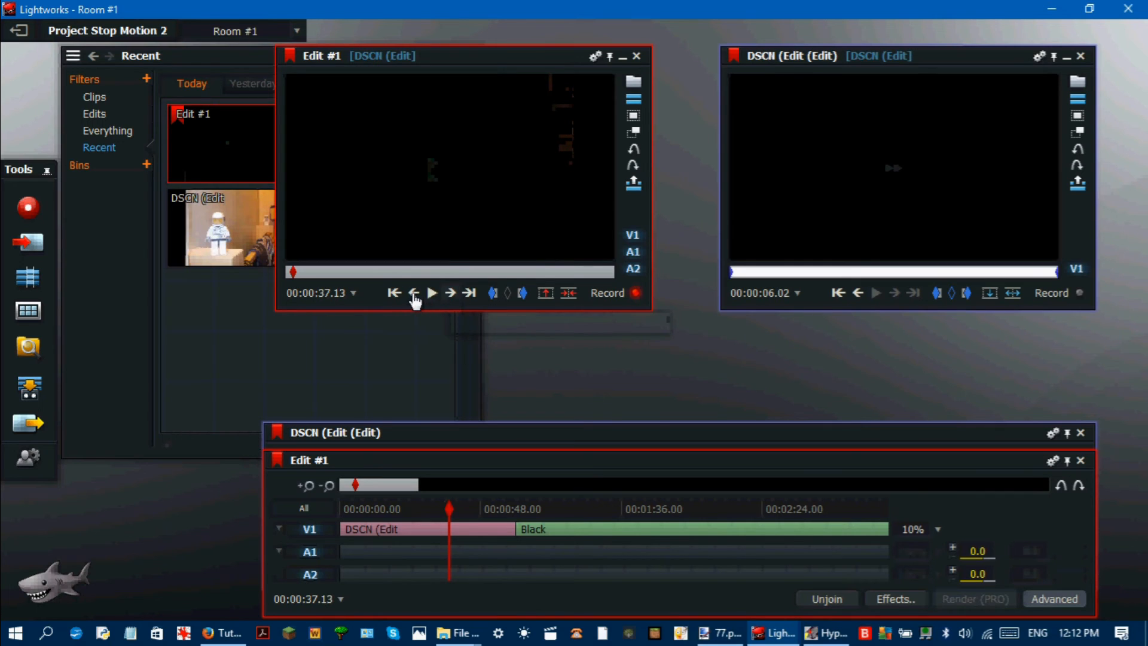
click(414, 295)
click(414, 295)
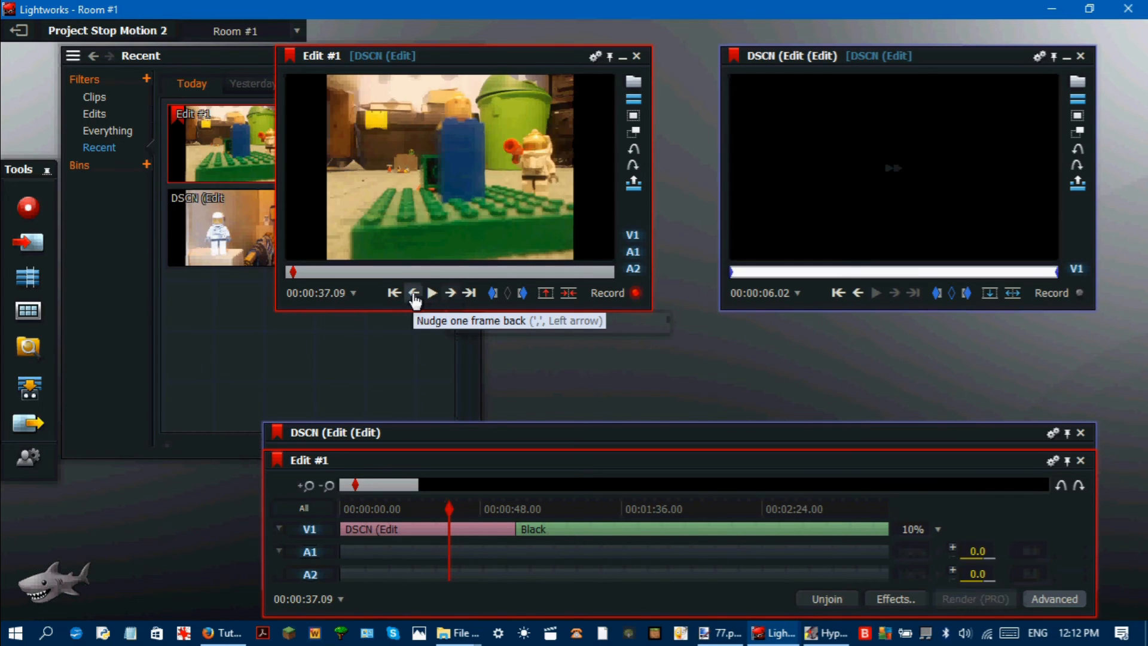
click(452, 296)
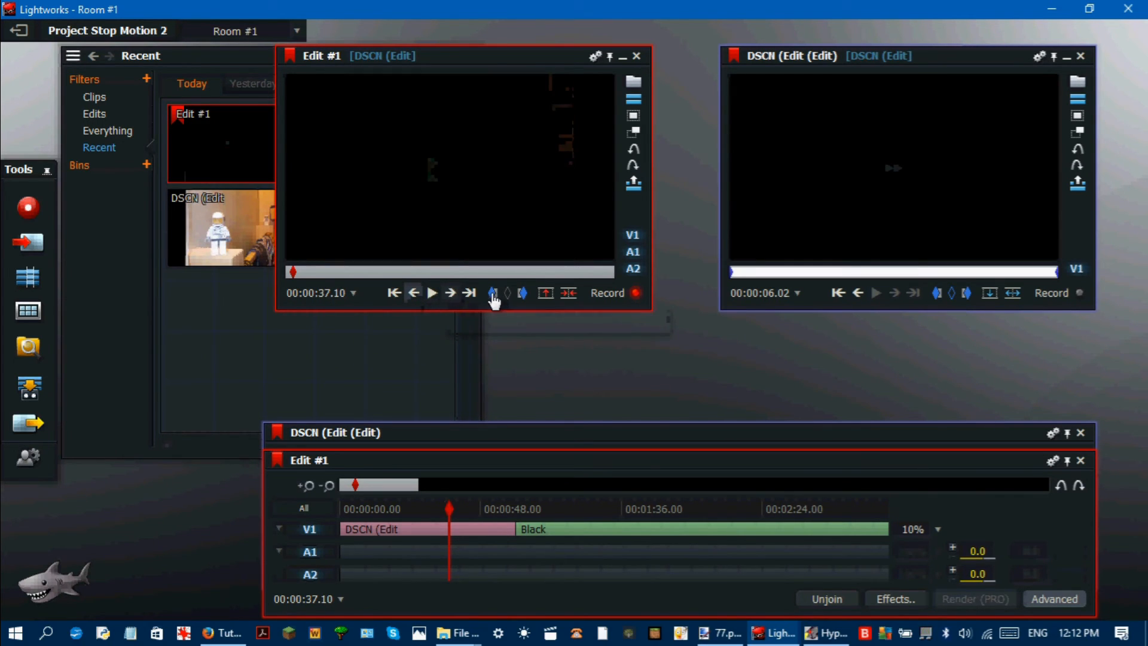
click(494, 295)
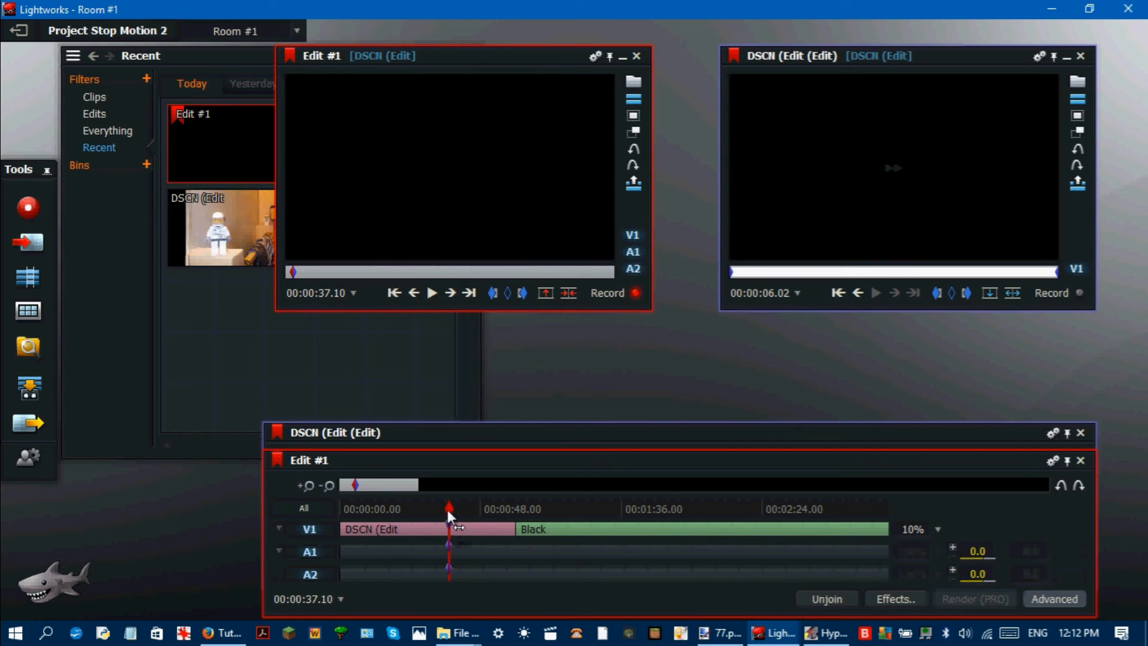
Delete everything in Edit #1 from the in mark at 00:00:37.10 through the end of the edit at 00:28:06.02, closing the gap
drag(447, 510, 1017, 490)
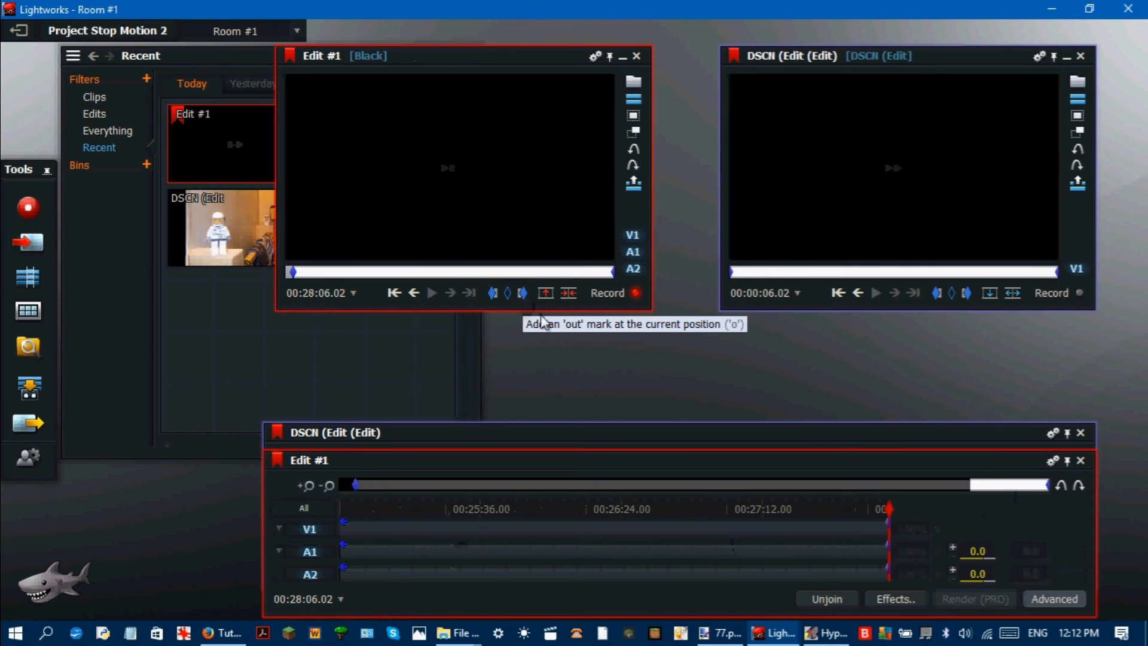
click(566, 296)
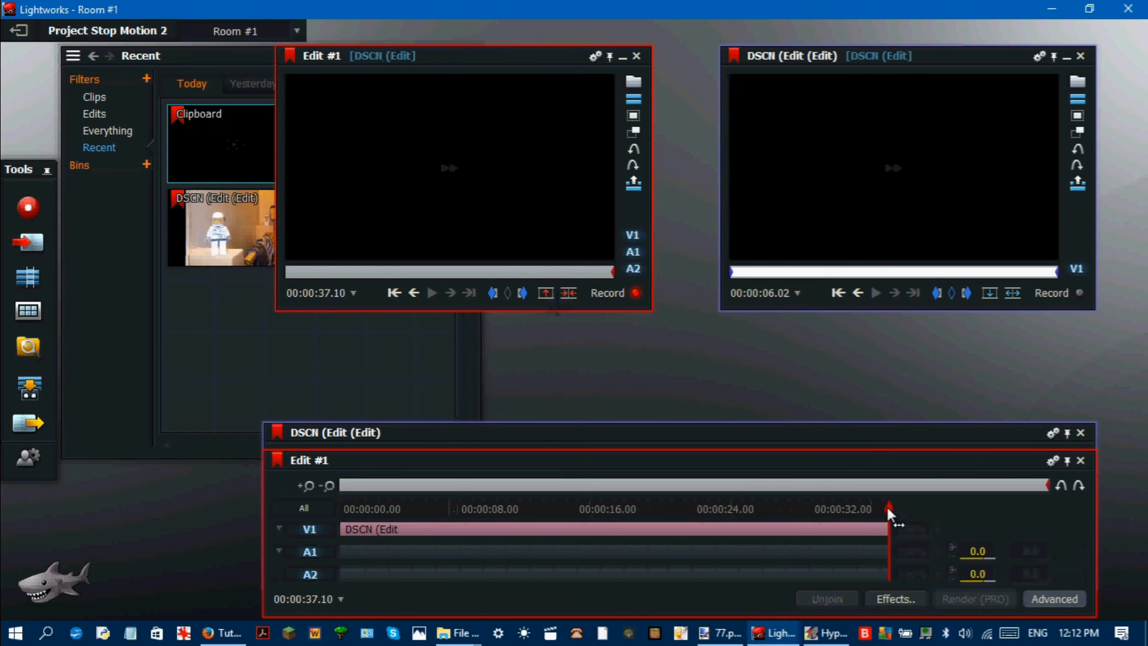
Scrub through the trimmed Edit #1, return to its start and play the slowed clip up to about 00:00:08.09
drag(889, 509, 912, 509)
click(486, 515)
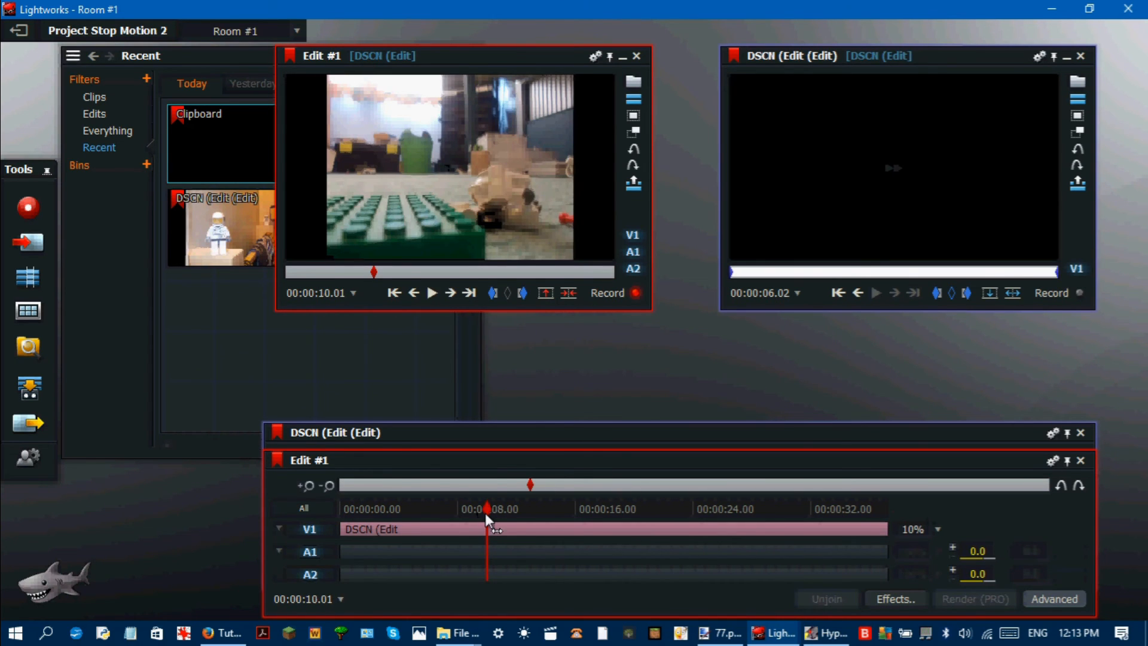
drag(487, 506, 322, 495)
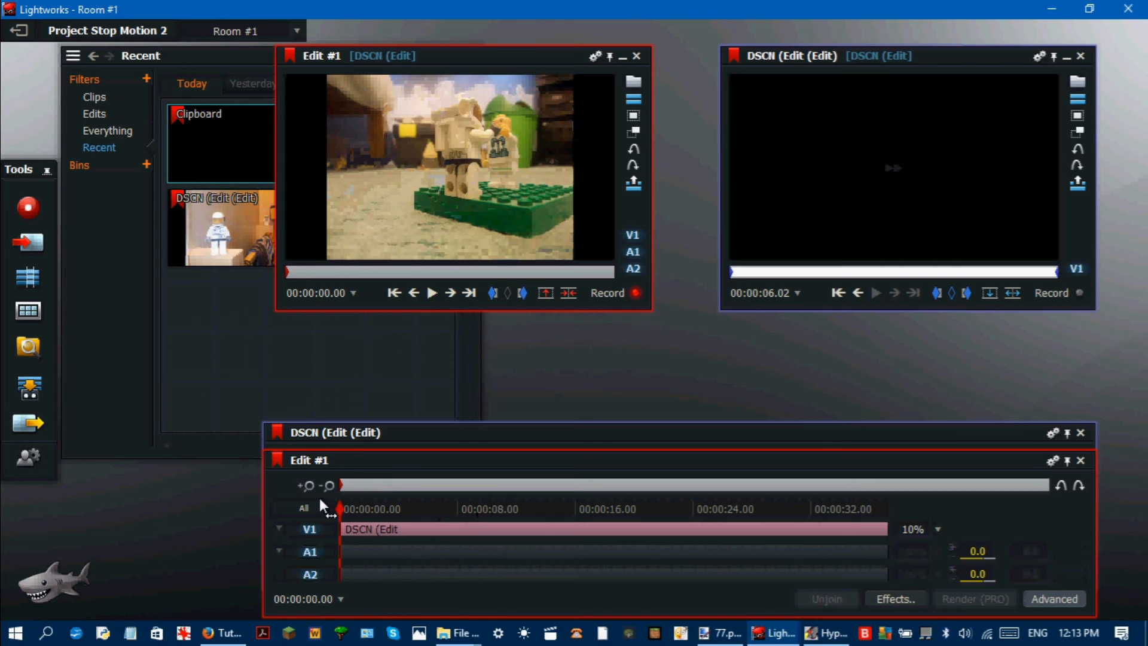
click(430, 294)
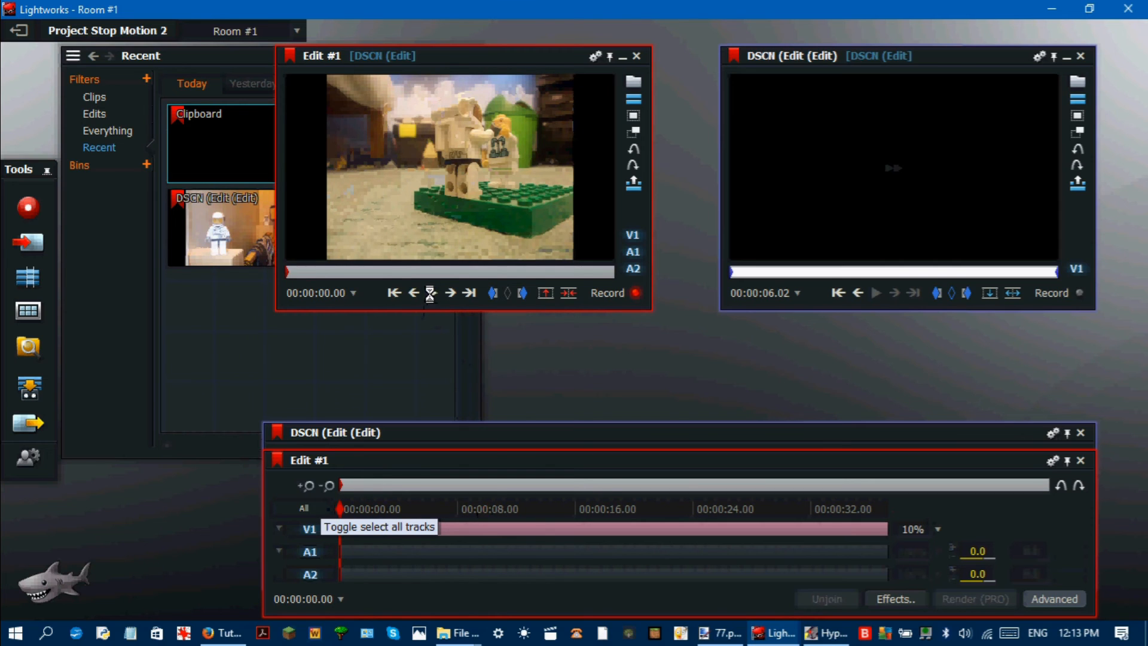
click(430, 294)
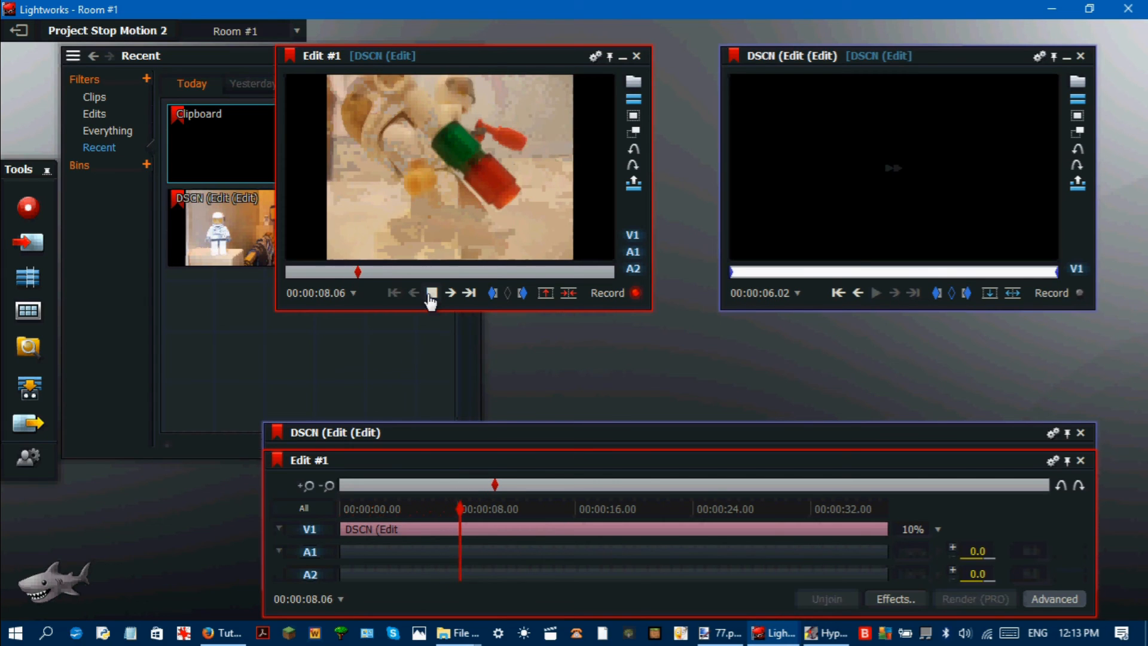
click(430, 293)
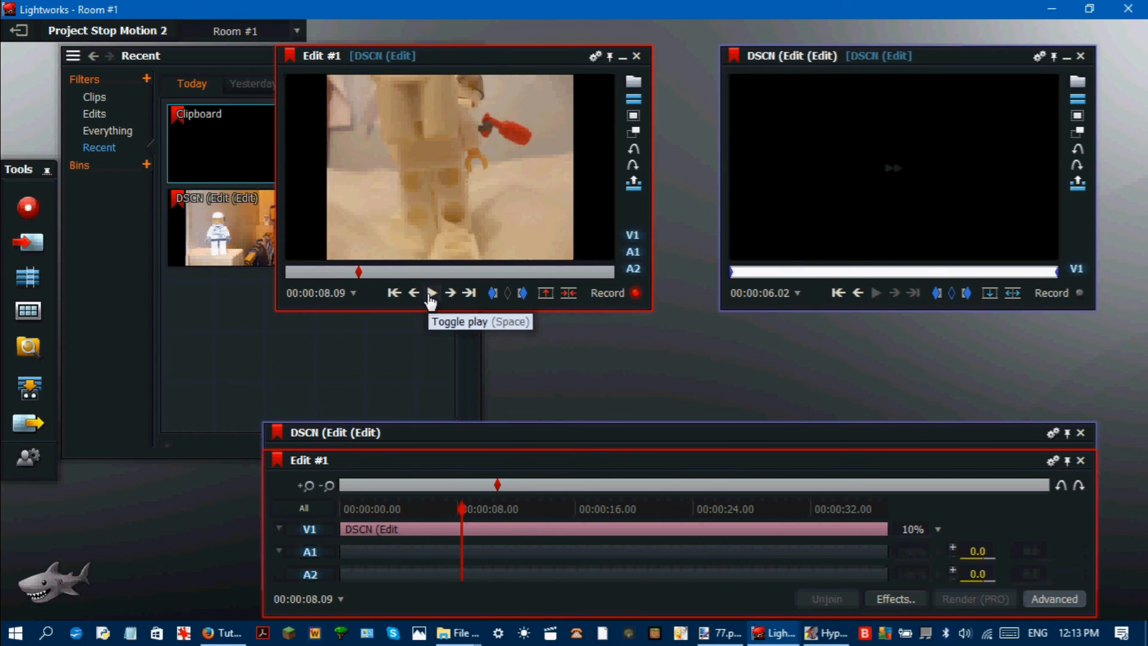